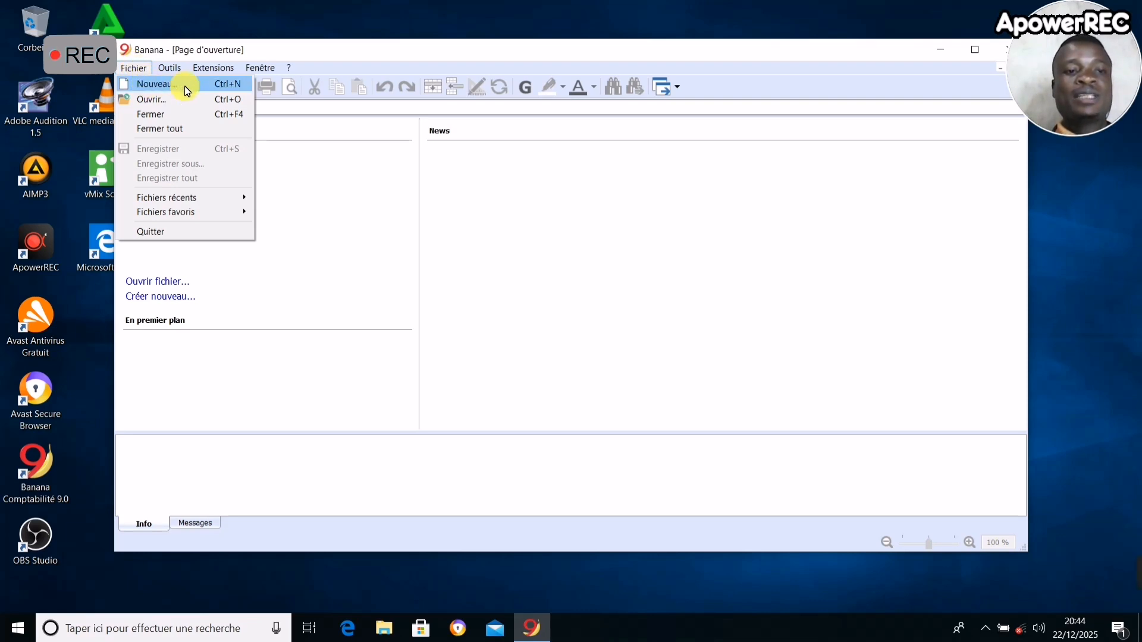
- Create a new empty file of type "Comptabilité en partie double", keeping the default decimals and rounding
{"action": "left_click", "coordinate": [152, 82]}
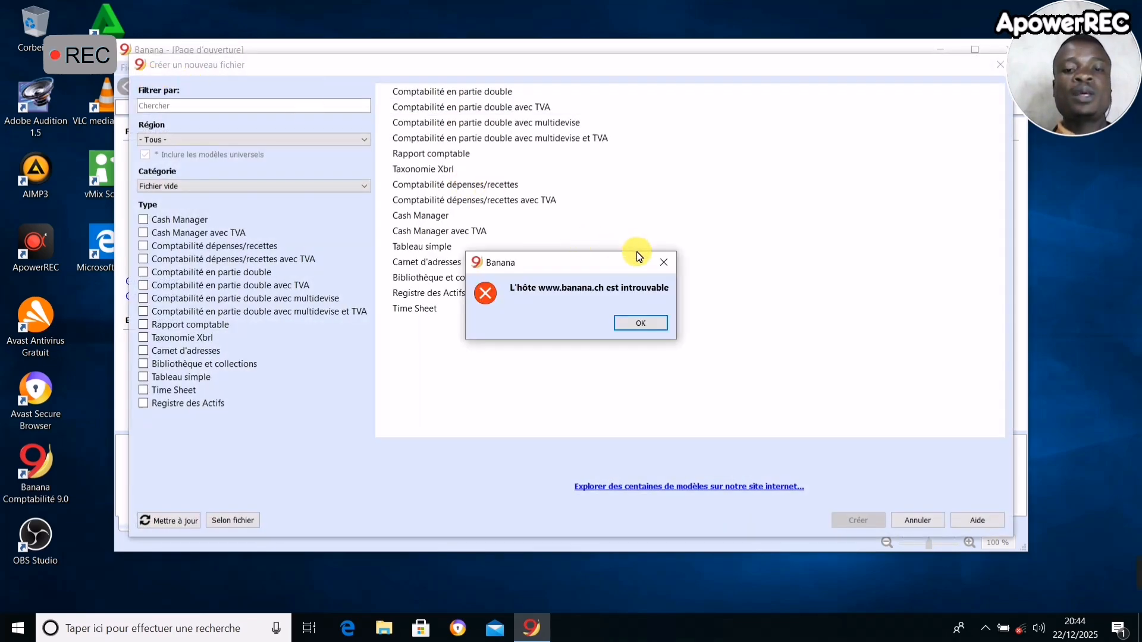
{"action": "left_click", "coordinate": [665, 263]}
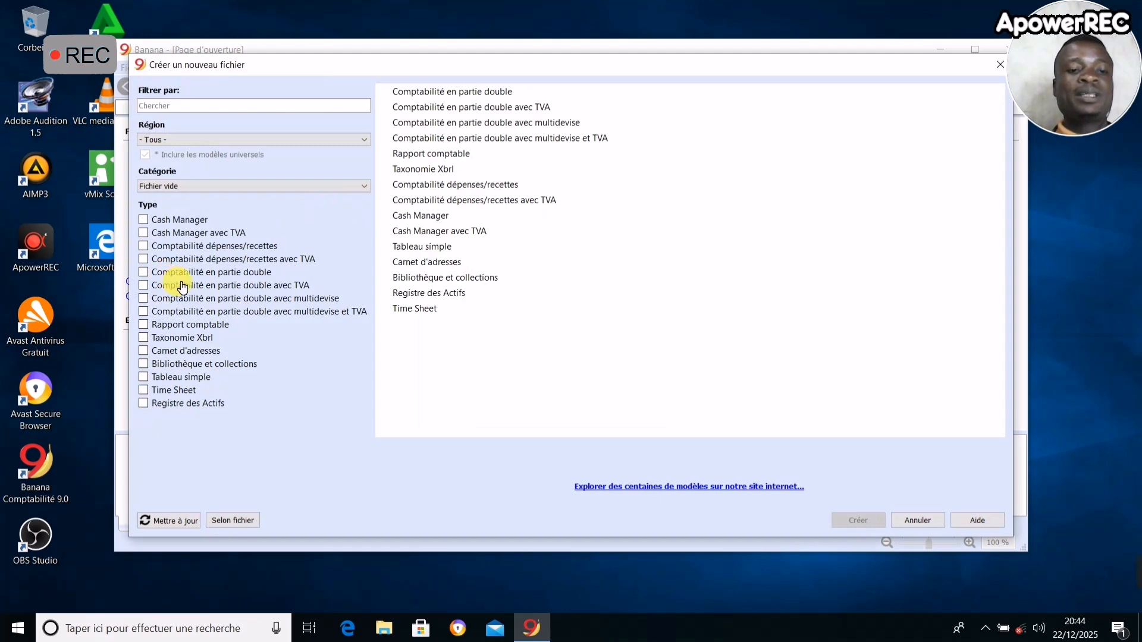
{"action": "left_click", "coordinate": [159, 275]}
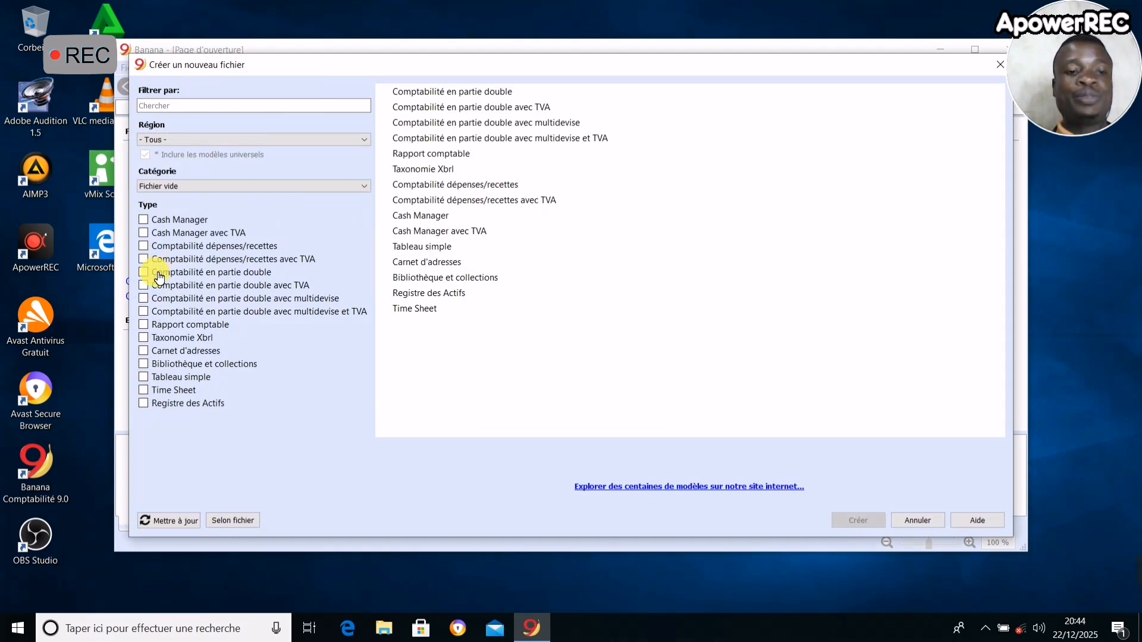
{"action": "left_click", "coordinate": [467, 93]}
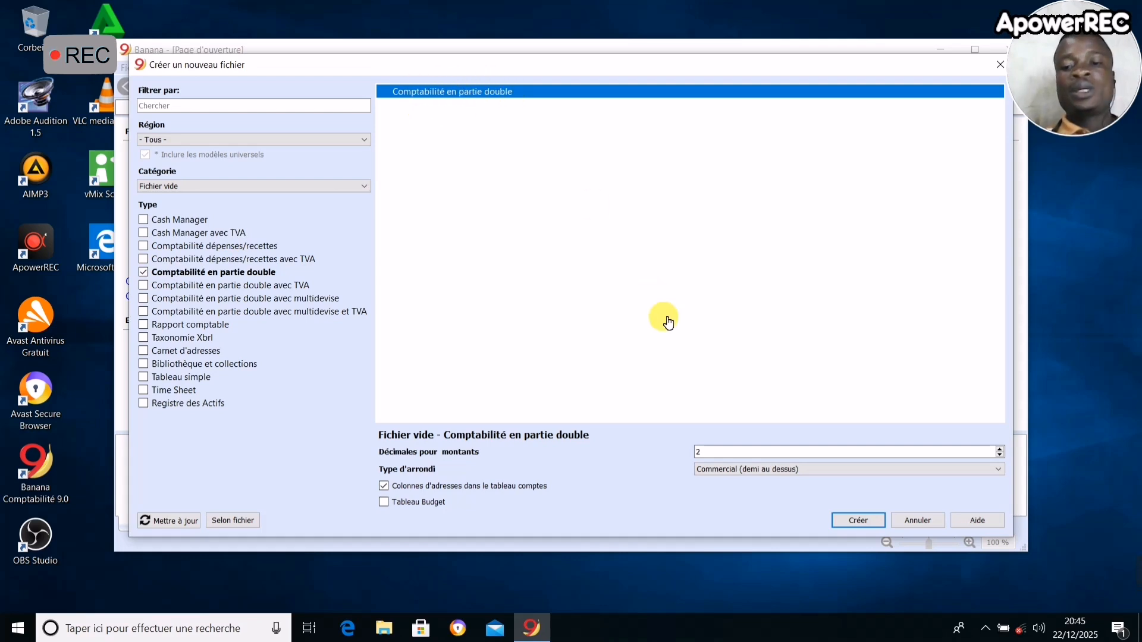
{"action": "left_click", "coordinate": [857, 521]}
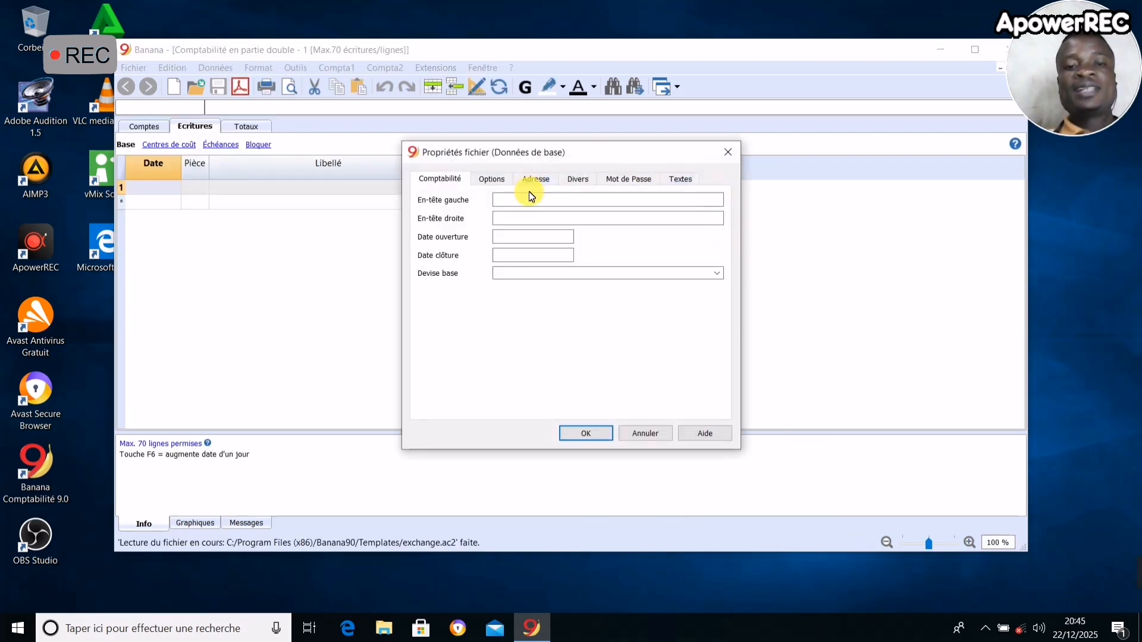
- Fill in the left and right headers of the file properties with the owner's names
{"action": "left_click", "coordinate": [546, 201]}
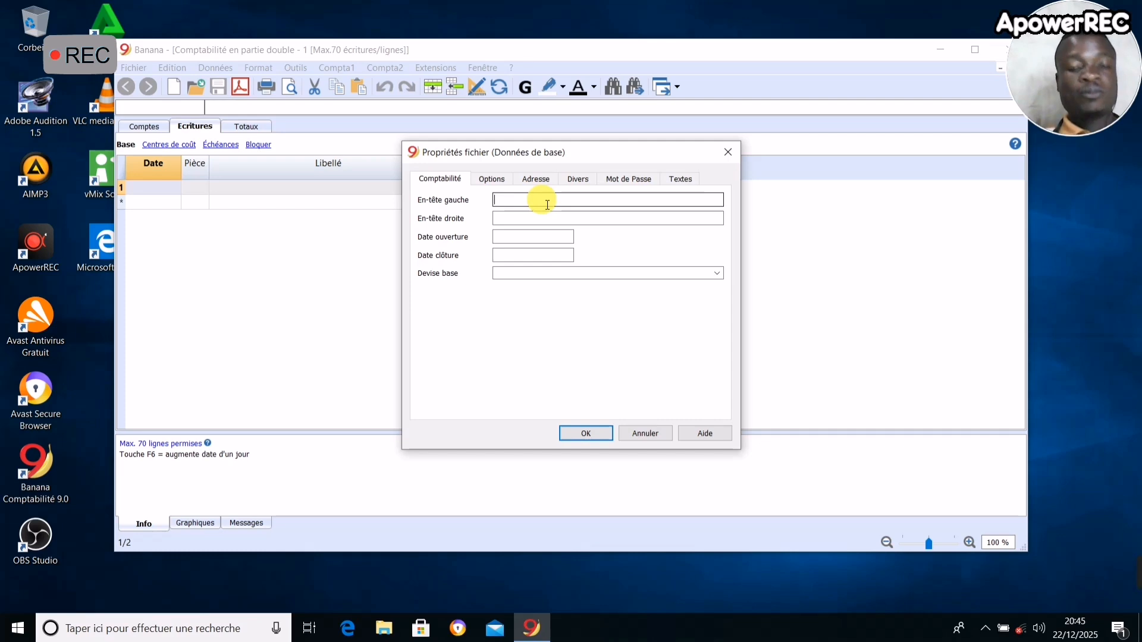
{"action": "type", "text": "P"}
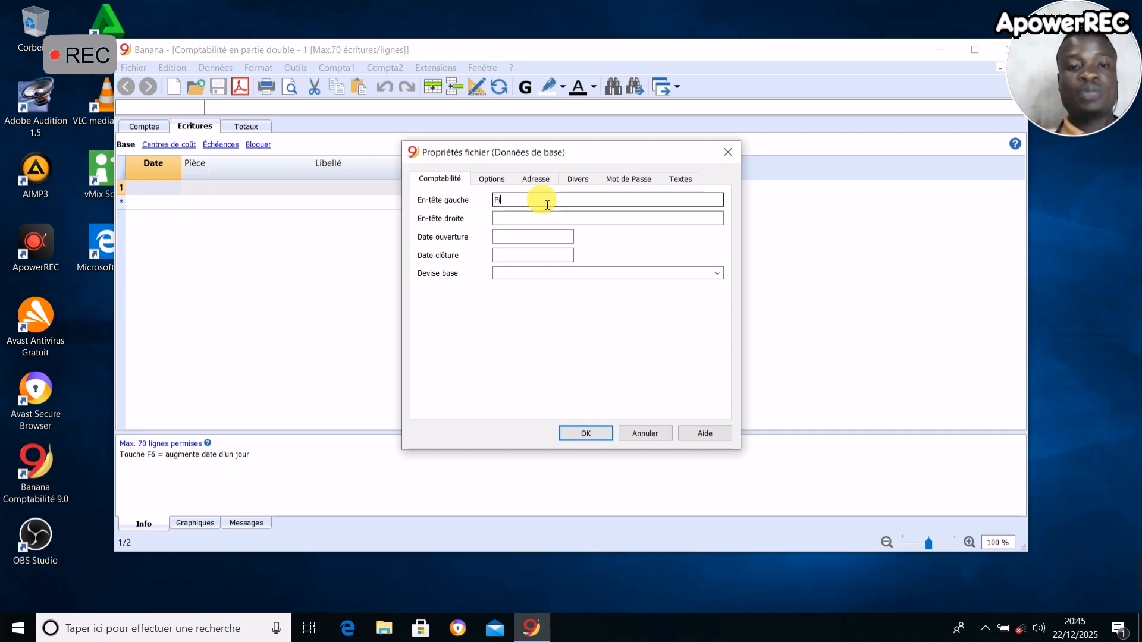
{"action": "type", "text": "ilgrim"}
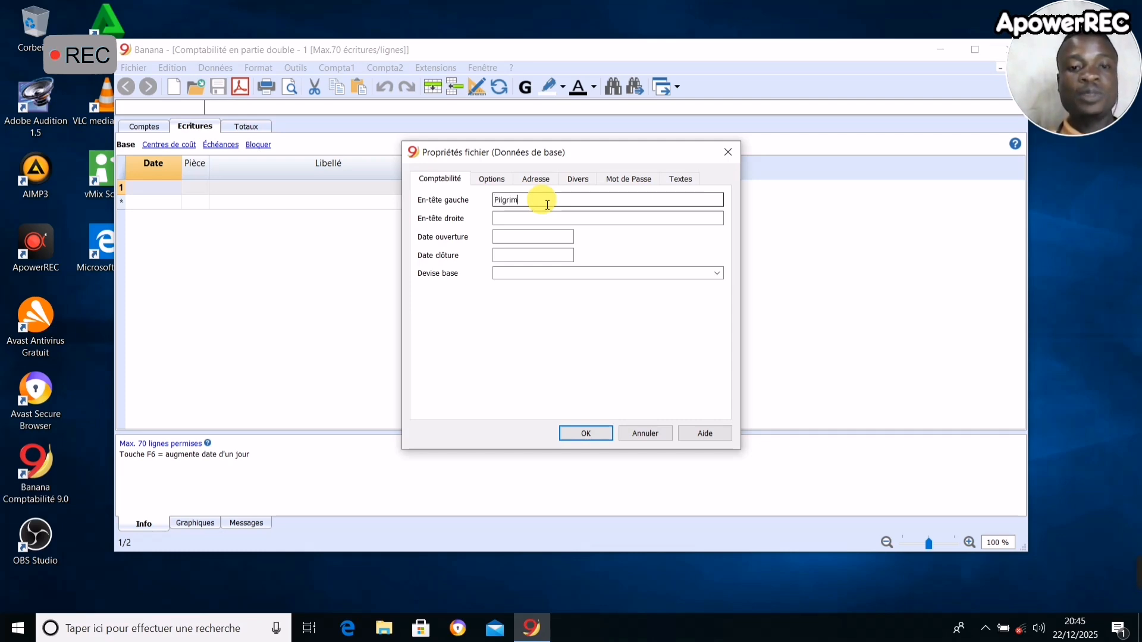
{"action": "left_click", "coordinate": [540, 220]}
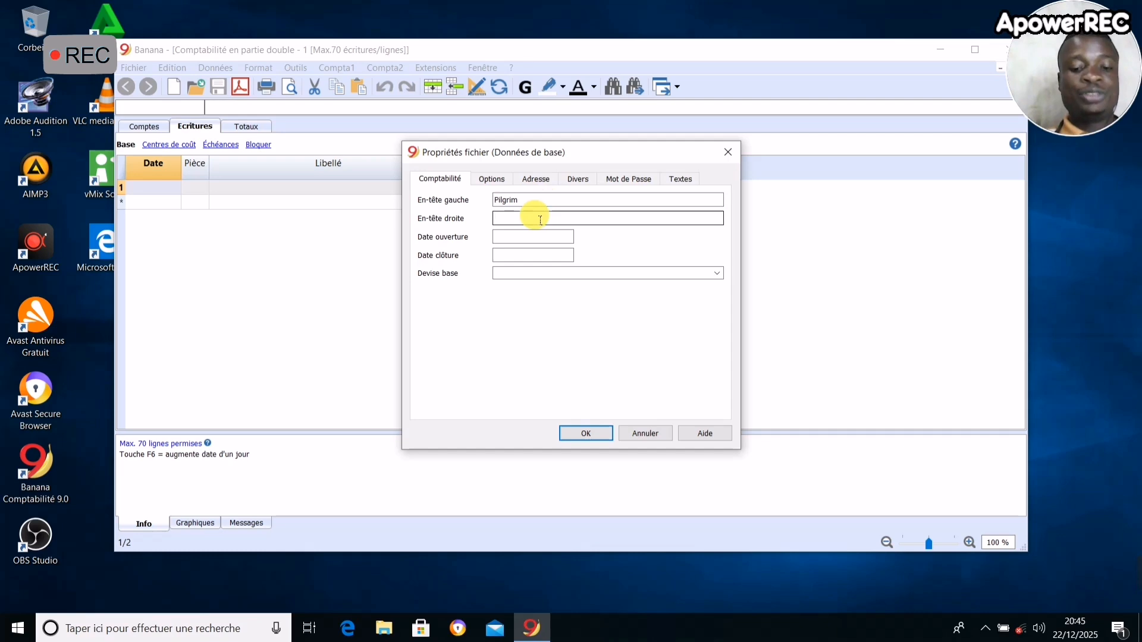
{"action": "type", "text": "Pemer"}
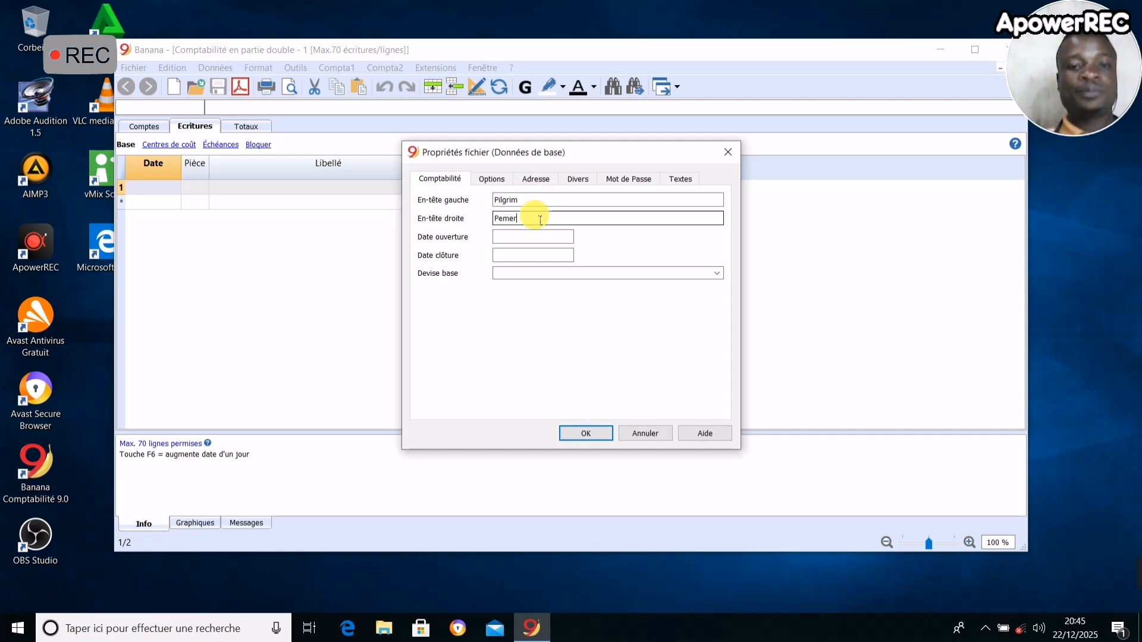
{"action": "key", "text": "BackSpace"}
{"action": "key", "text": "BackSpace"}
{"action": "key", "text": "BackSpace"}
{"action": "key", "text": "BackSpace"}
{"action": "type", "text": "a"}
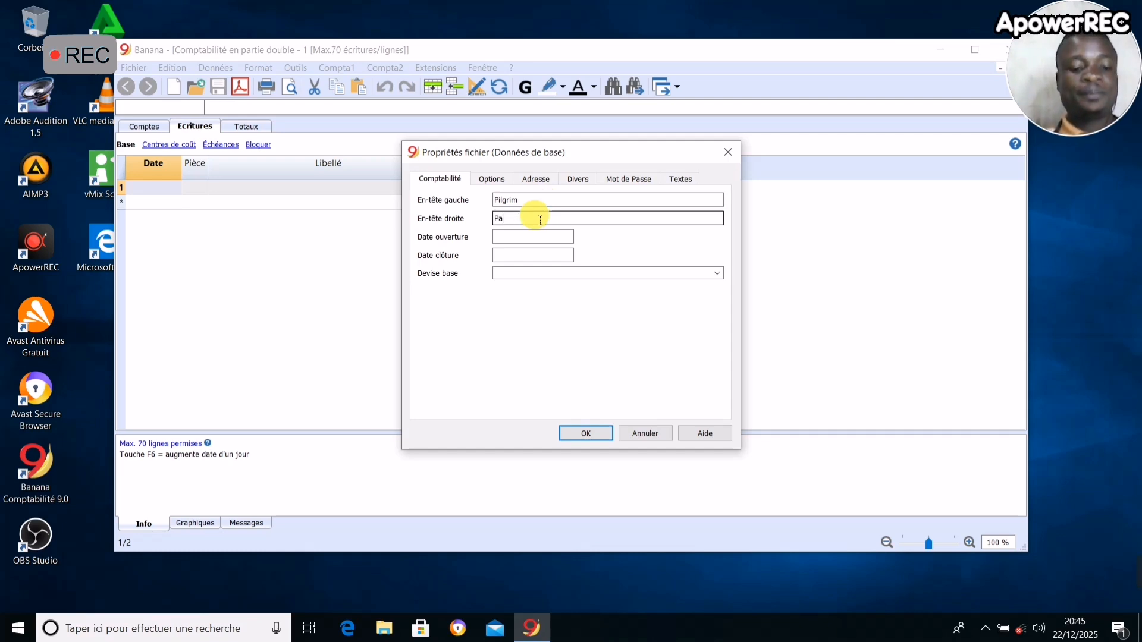
{"action": "type", "text": "trick"}
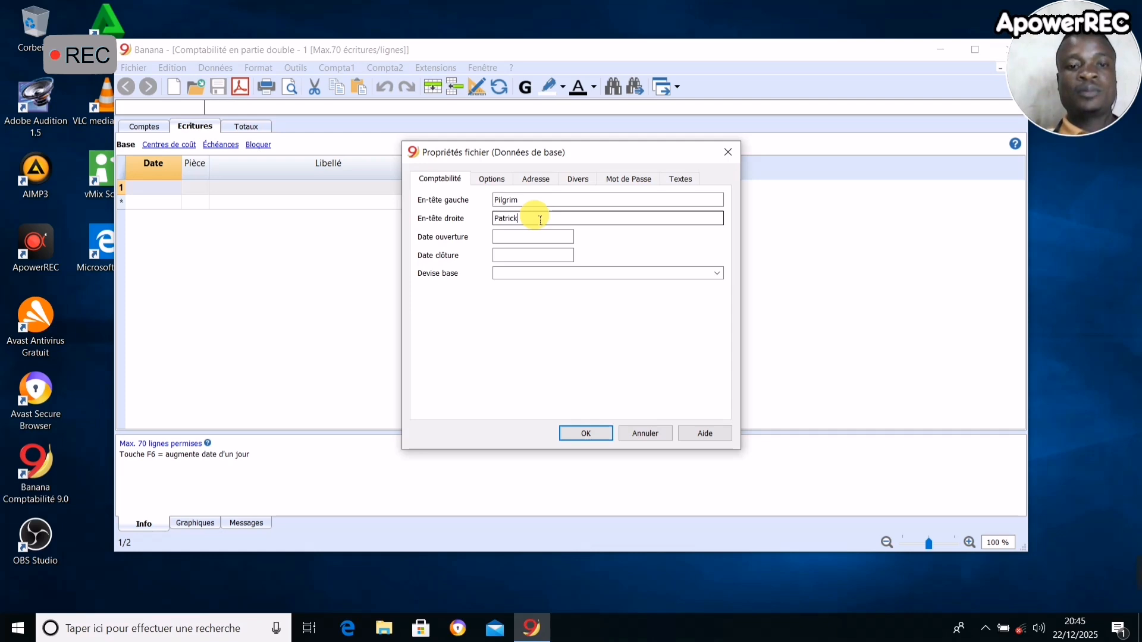
- Set the accounting opening date to 01/01/2025 and the closing date to 31/01/2025
{"action": "left_click", "coordinate": [523, 241]}
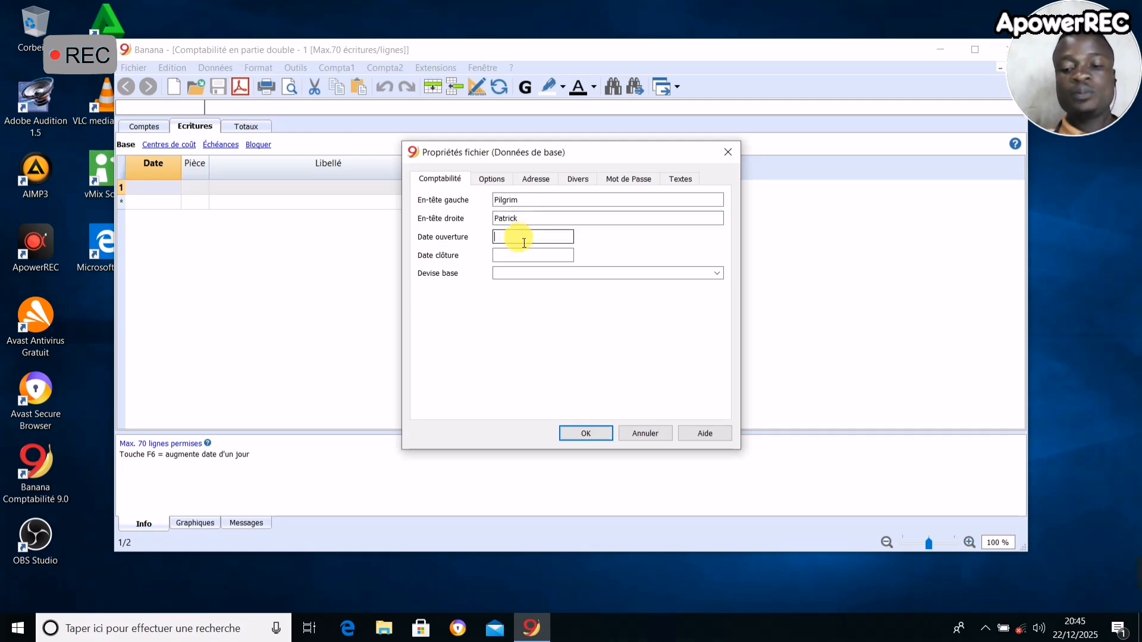
{"action": "type", "text": "01"}
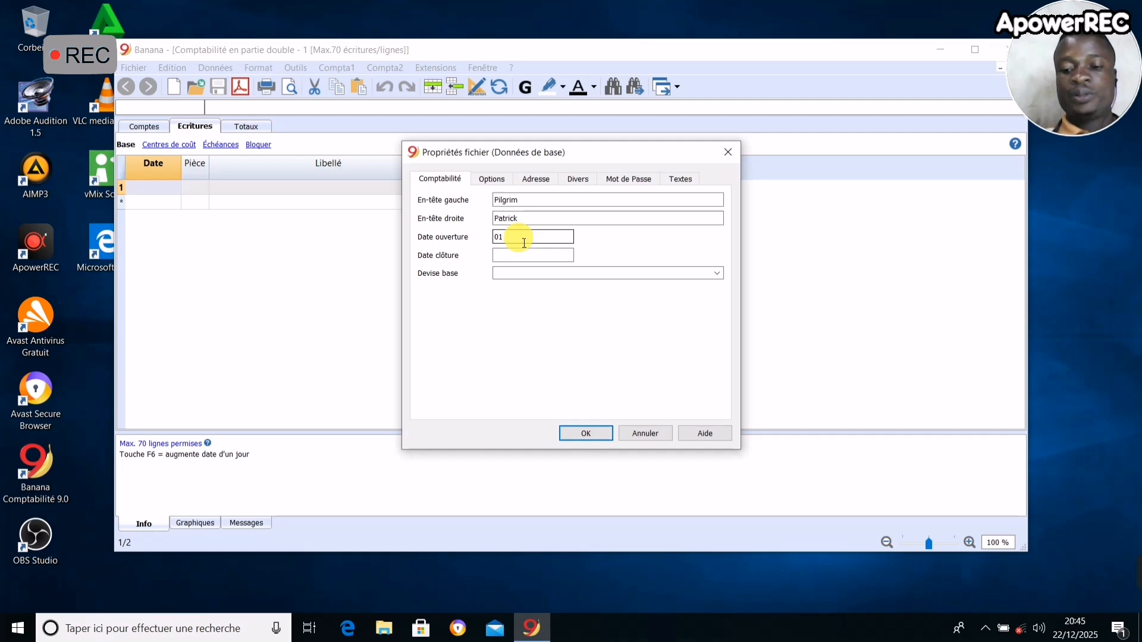
{"action": "type", "text": "/0"}
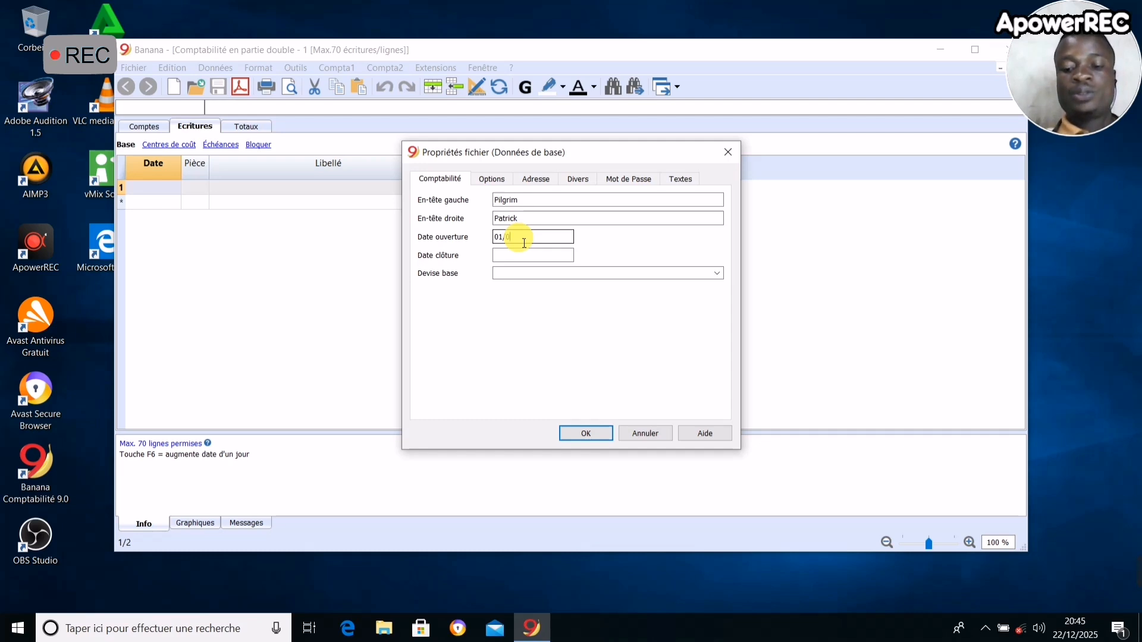
{"action": "type", "text": "1/2025"}
{"action": "left_click", "coordinate": [513, 255]}
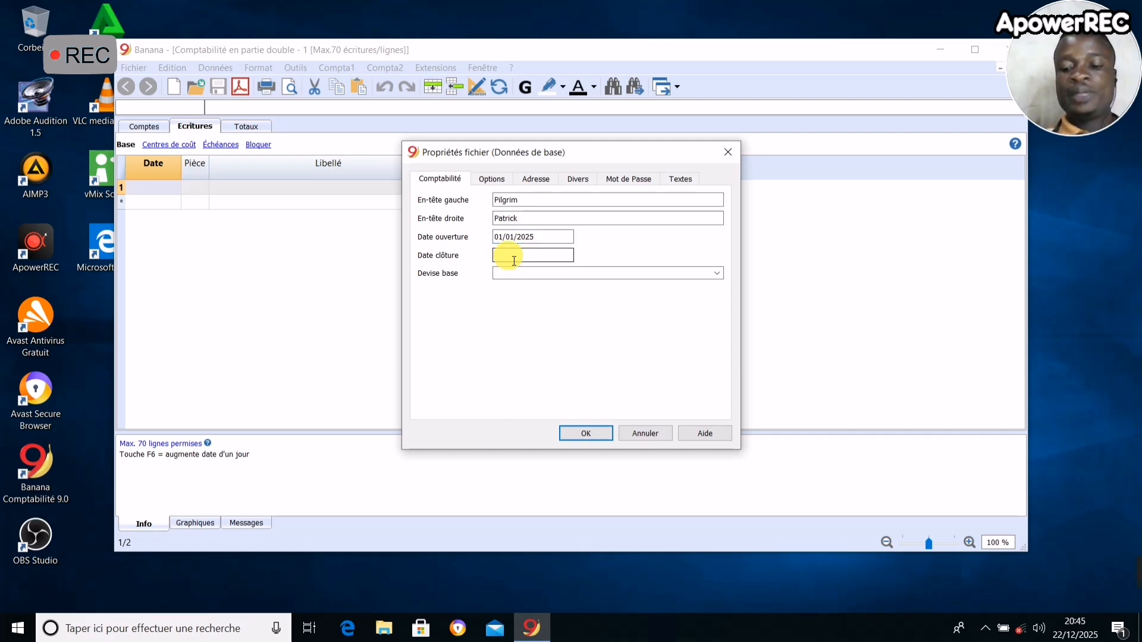
{"action": "type", "text": "31/01"}
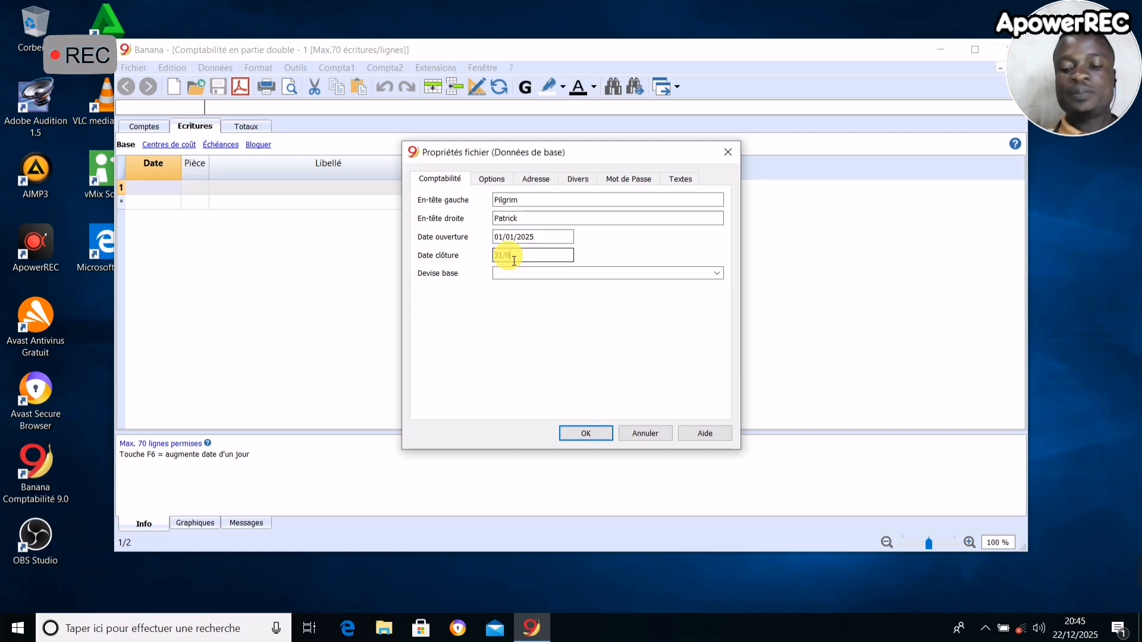
{"action": "type", "text": "/20"}
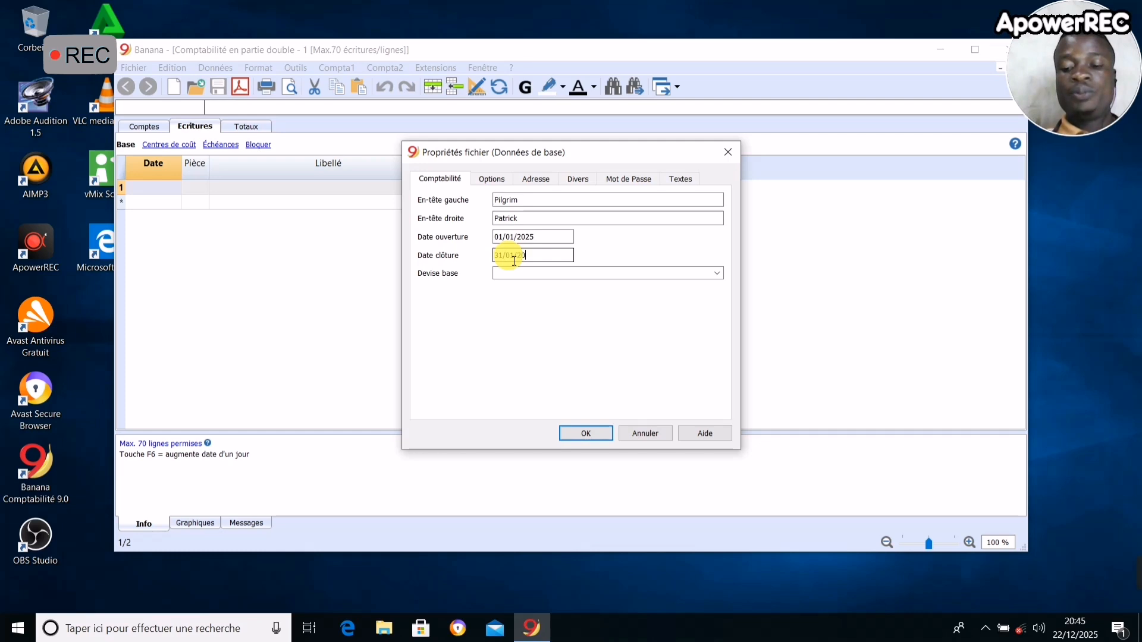
{"action": "type", "text": "25"}
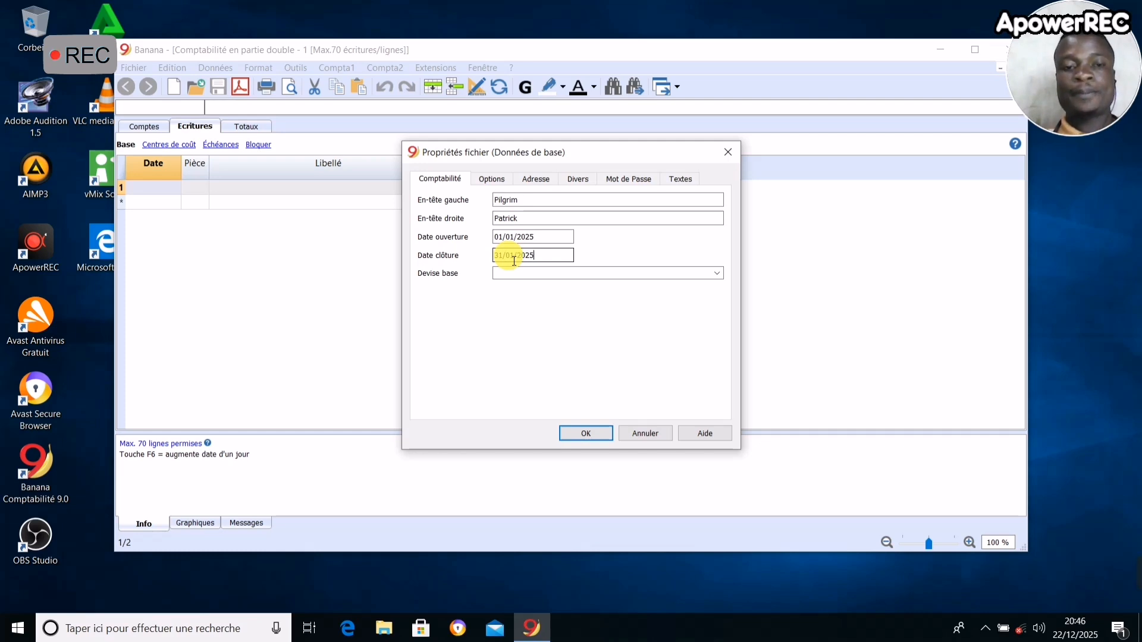
- Set the base currency to CDF Congo/Kinshasa, Congolese Francs, and apply the file properties
{"action": "left_click", "coordinate": [524, 275]}
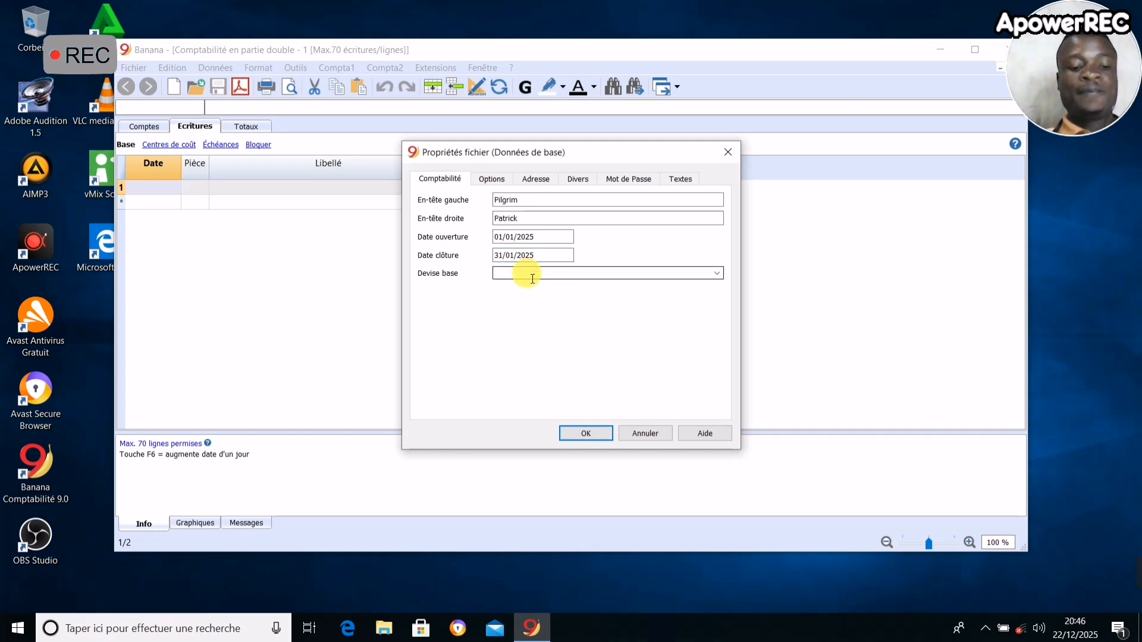
{"action": "type", "text": "cd"}
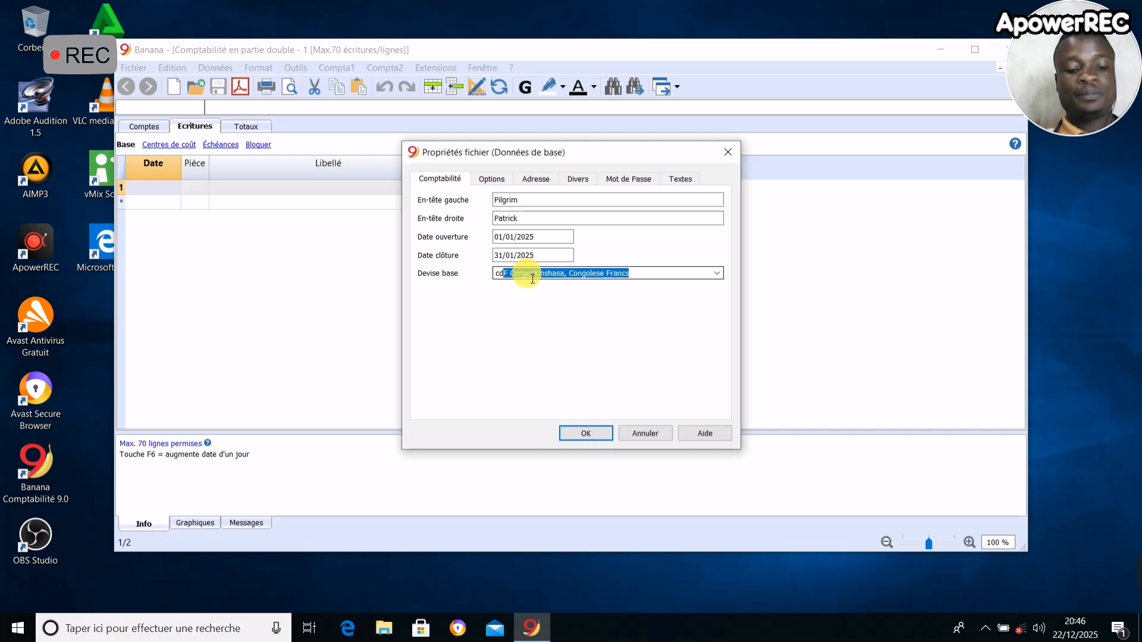
{"action": "type", "text": "f"}
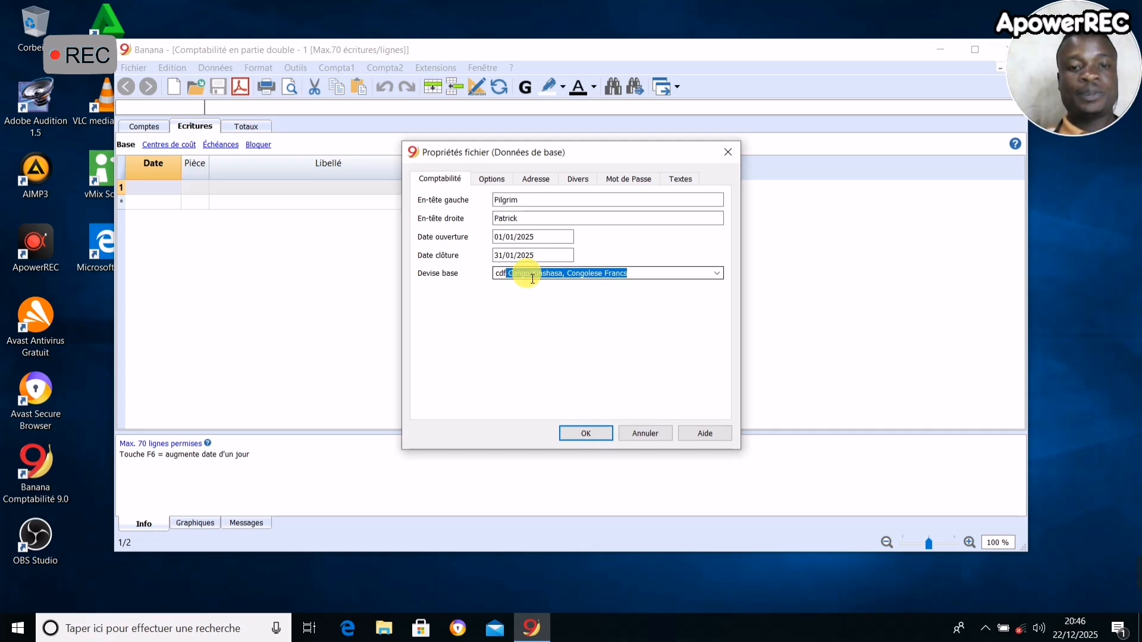
{"action": "left_click", "coordinate": [538, 182]}
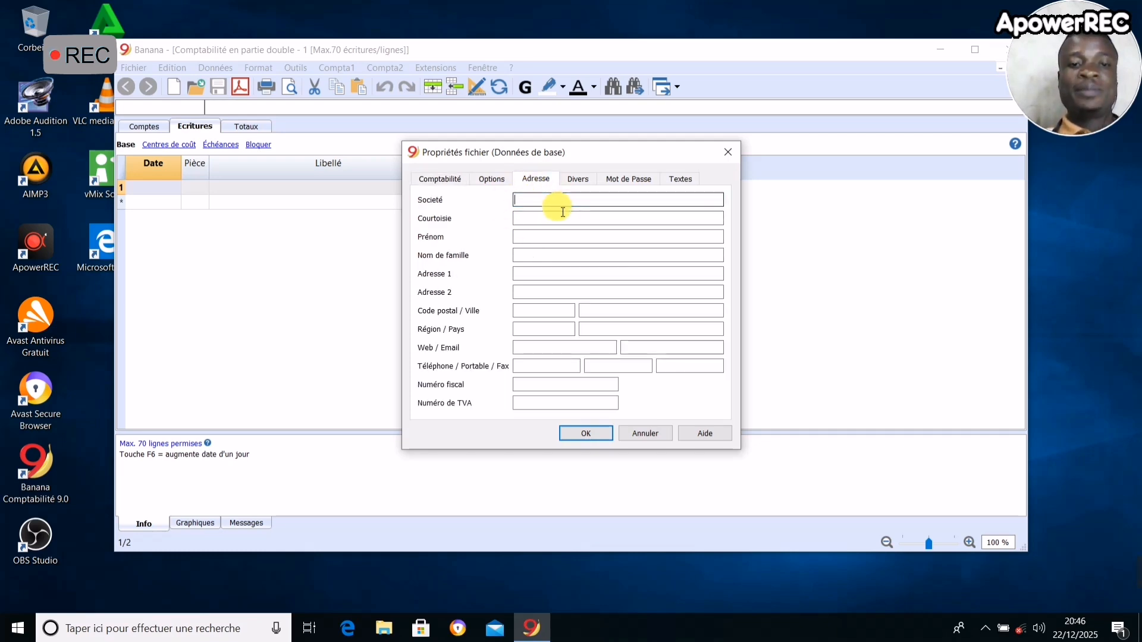
{"action": "left_click", "coordinate": [535, 202]}
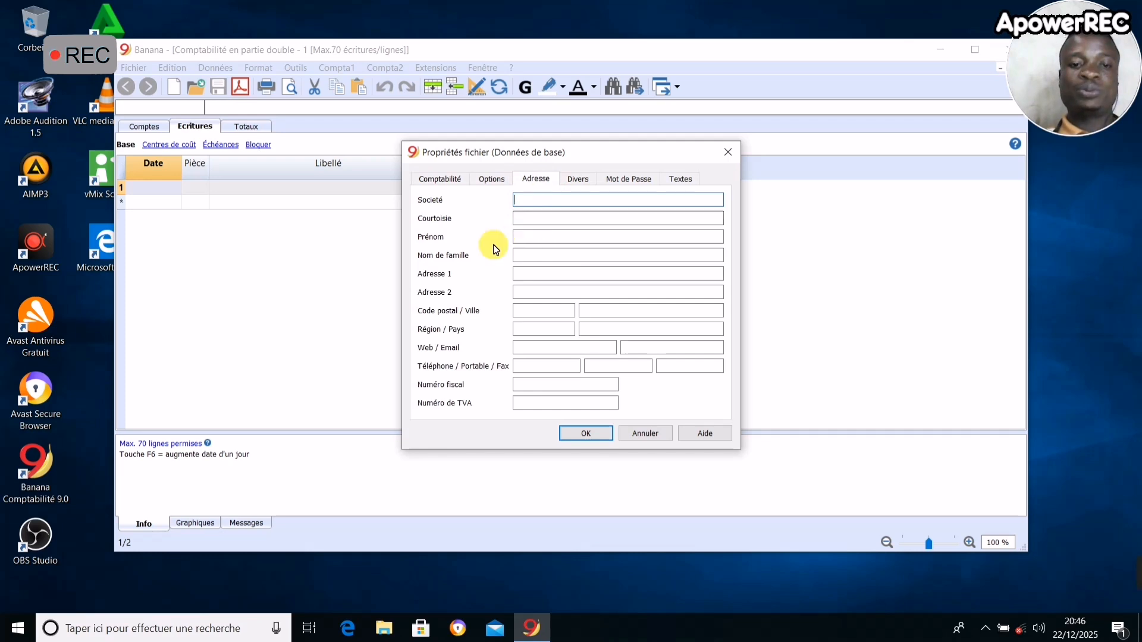
{"action": "left_click", "coordinate": [445, 174]}
{"action": "left_click", "coordinate": [595, 439]}
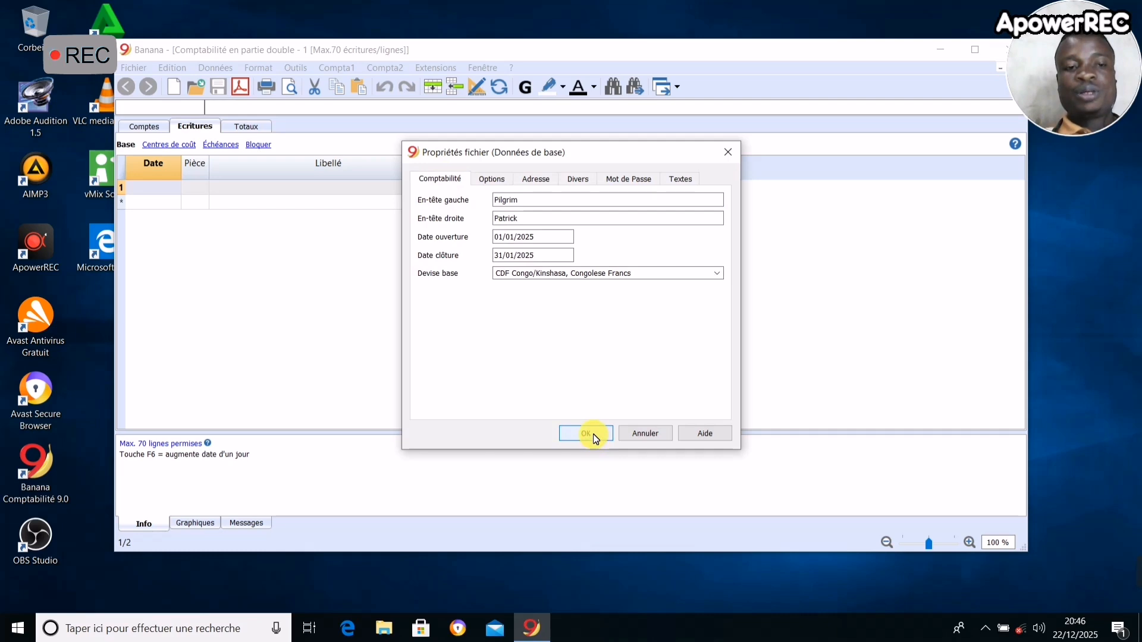
- Widen the Section, Groupe, Compte, Libellé and BClasse columns in the accounts table
{"action": "left_click", "coordinate": [145, 127]}
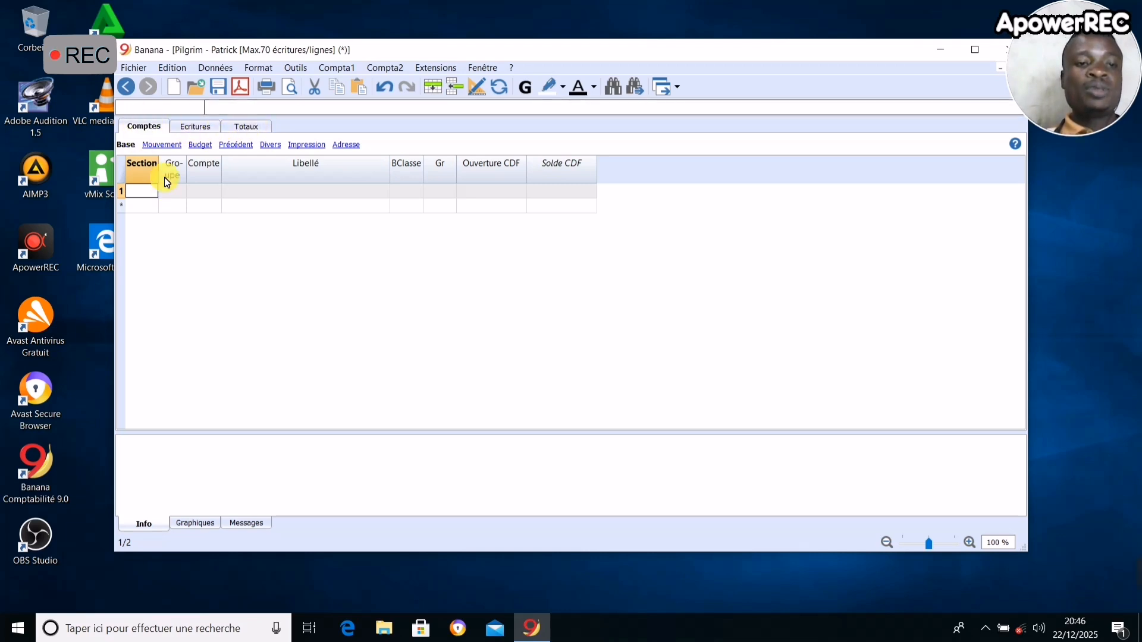
{"action": "left_click_drag", "start_coordinate": [165, 174], "coordinate": [238, 170]}
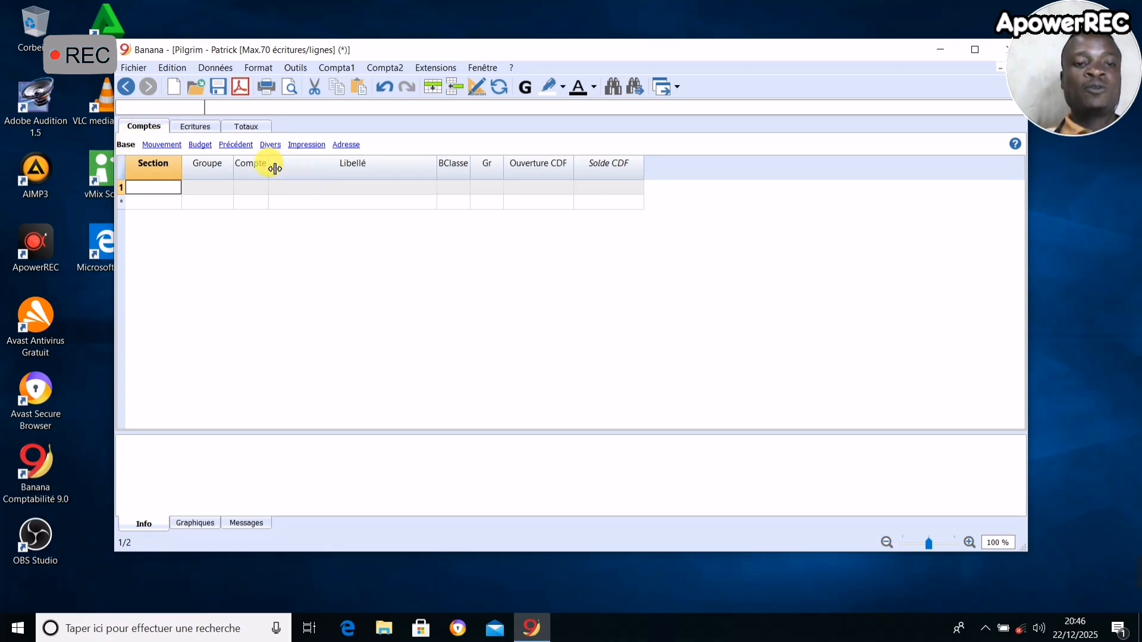
{"action": "left_click_drag", "start_coordinate": [275, 169], "coordinate": [314, 173]}
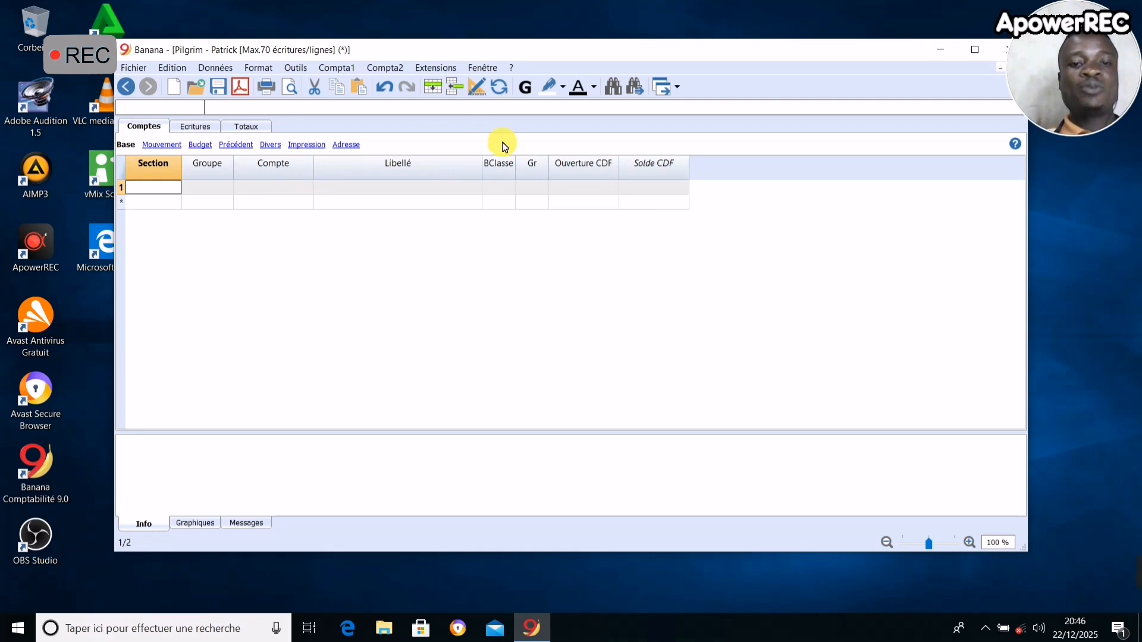
{"action": "left_click_drag", "start_coordinate": [487, 169], "coordinate": [554, 172]}
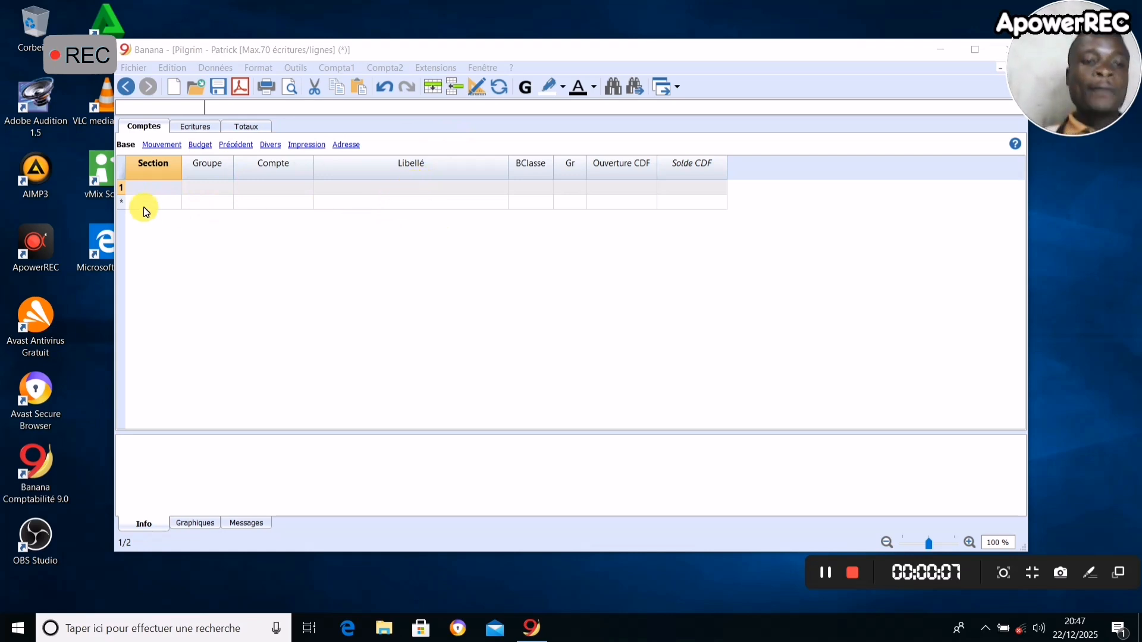
- Create the heading row of the accounts table with section * and the description BILAN DE L'ETS PILGRIM
{"action": "left_click", "coordinate": [147, 188]}
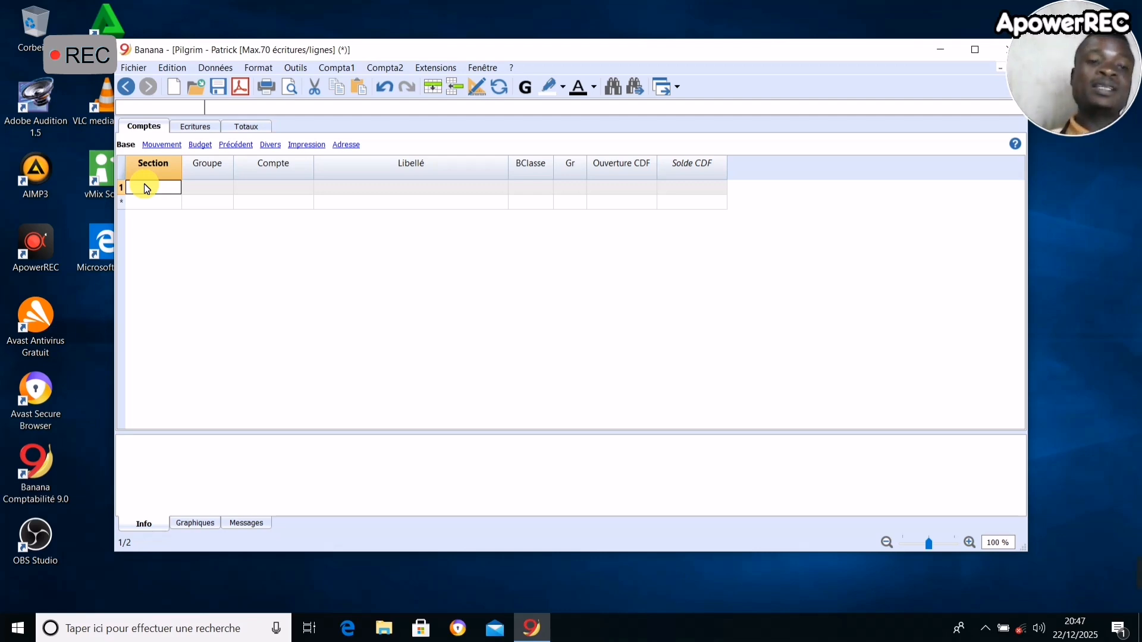
{"action": "type", "text": "*"}
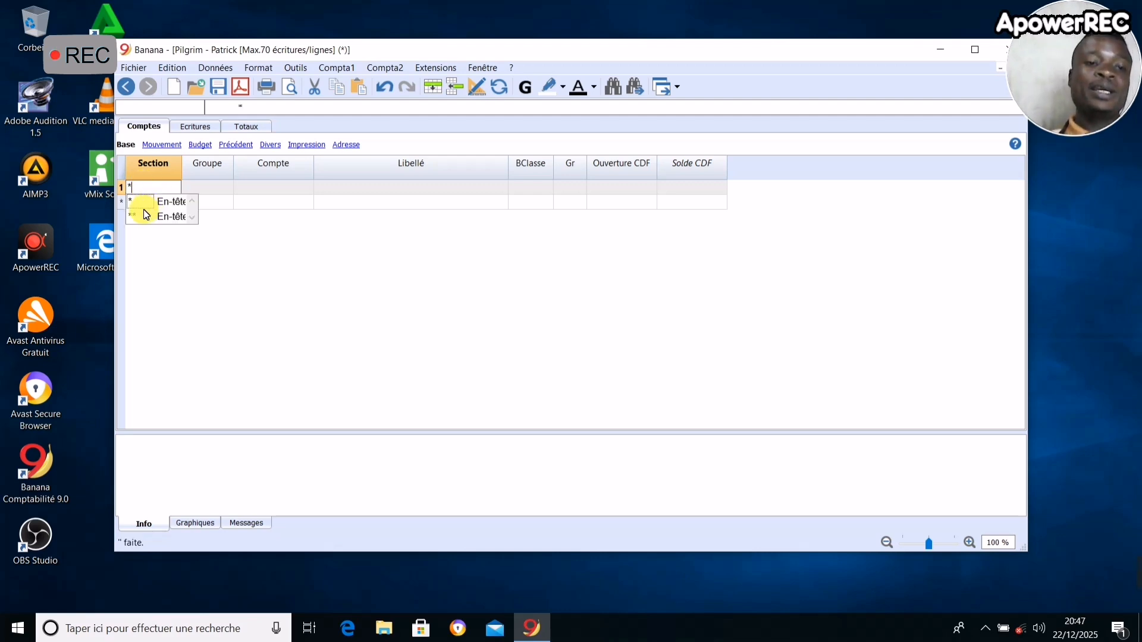
{"action": "left_click", "coordinate": [261, 189]}
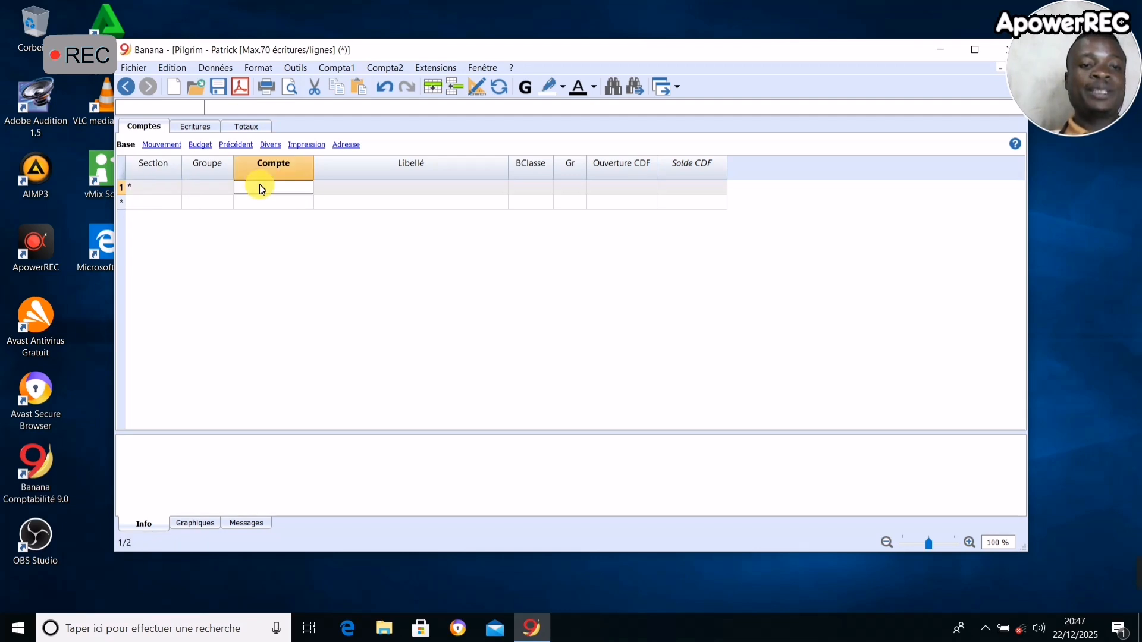
{"action": "left_click", "coordinate": [414, 190]}
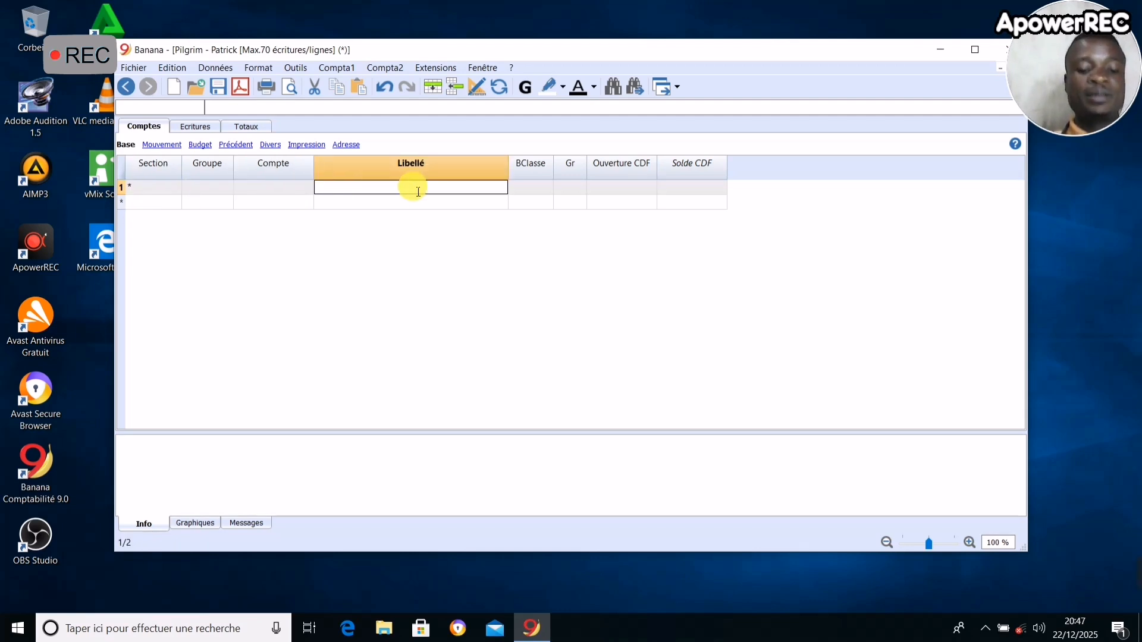
{"action": "type", "text": "BILAN"}
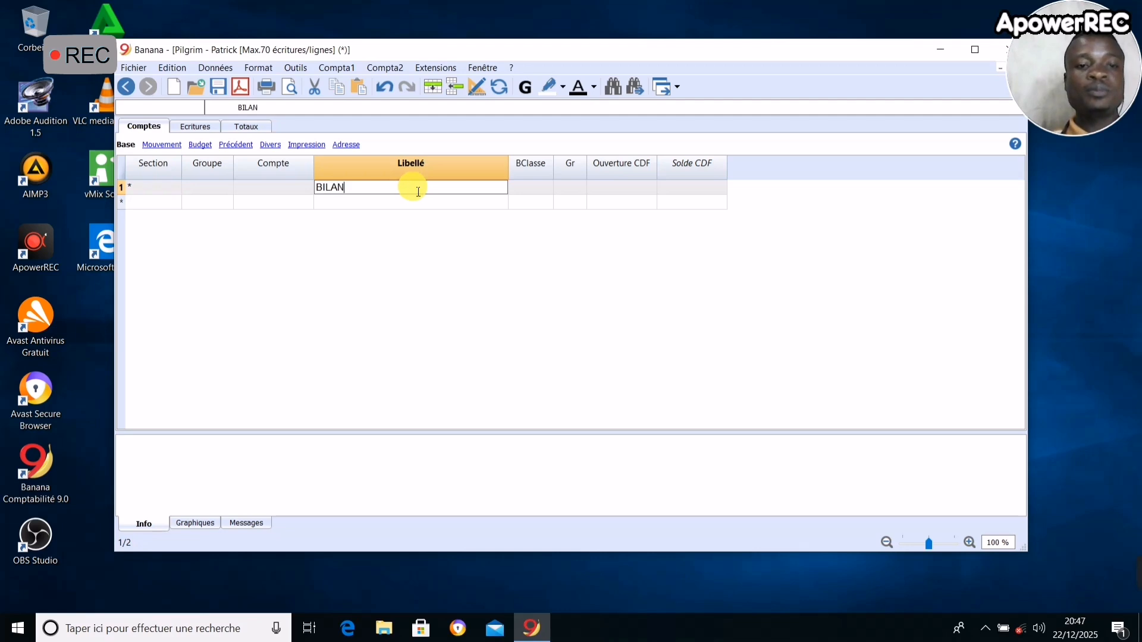
{"action": "type", "text": " DE L'ETS "}
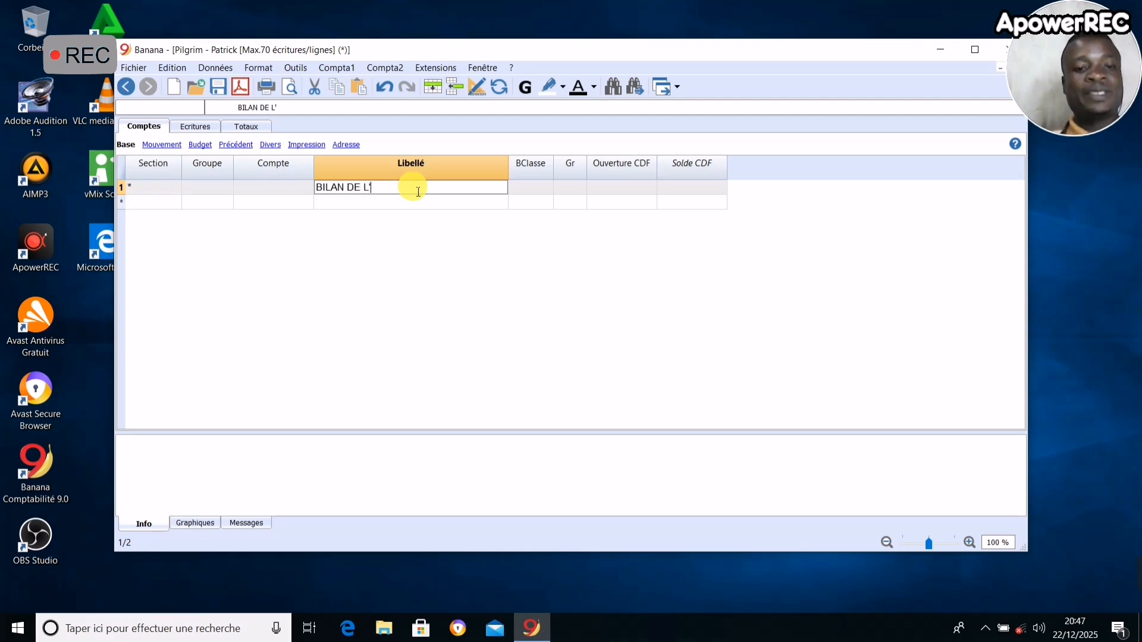
{"action": "type", "text": "P"}
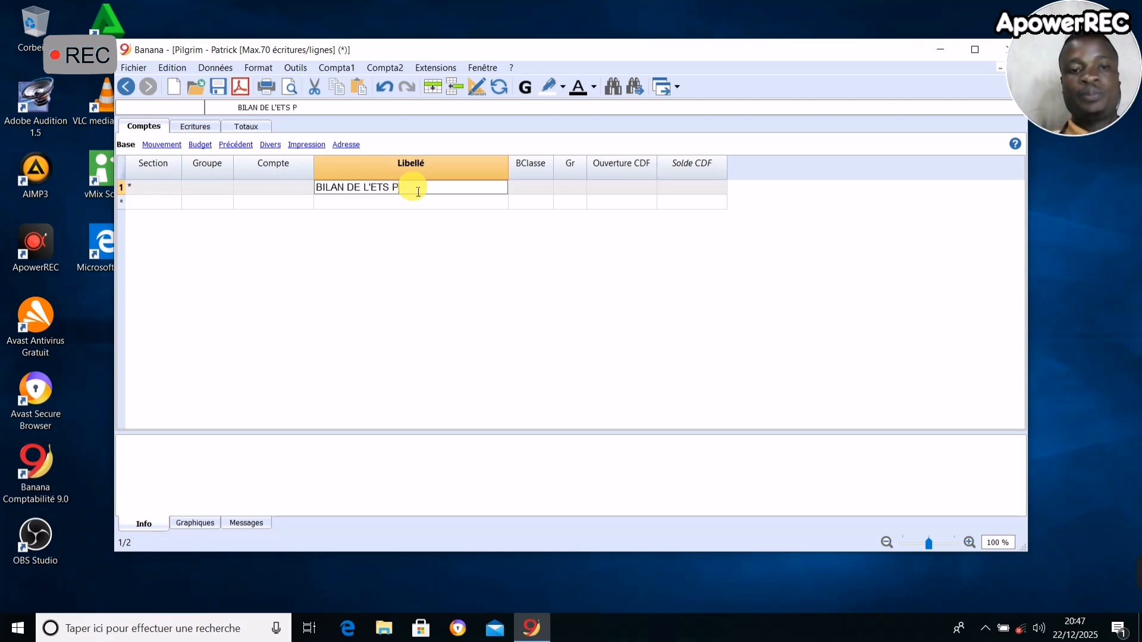
{"action": "type", "text": "ILGRIM"}
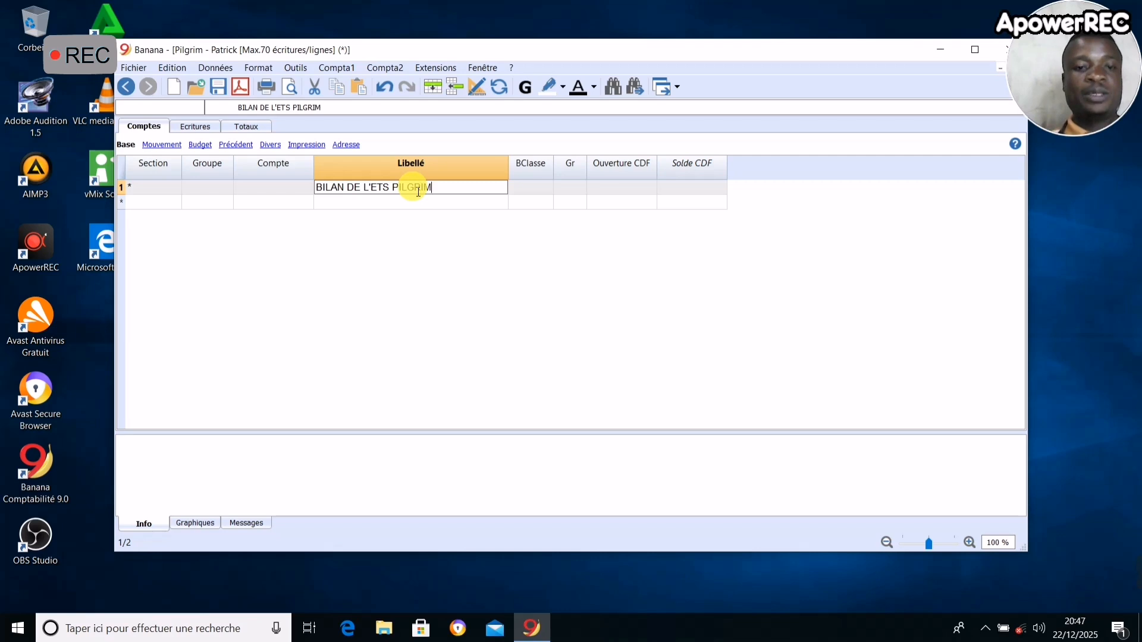
- Add a row below the balance sheet heading with section 1 and the description ACTIF
{"action": "left_click", "coordinate": [161, 208]}
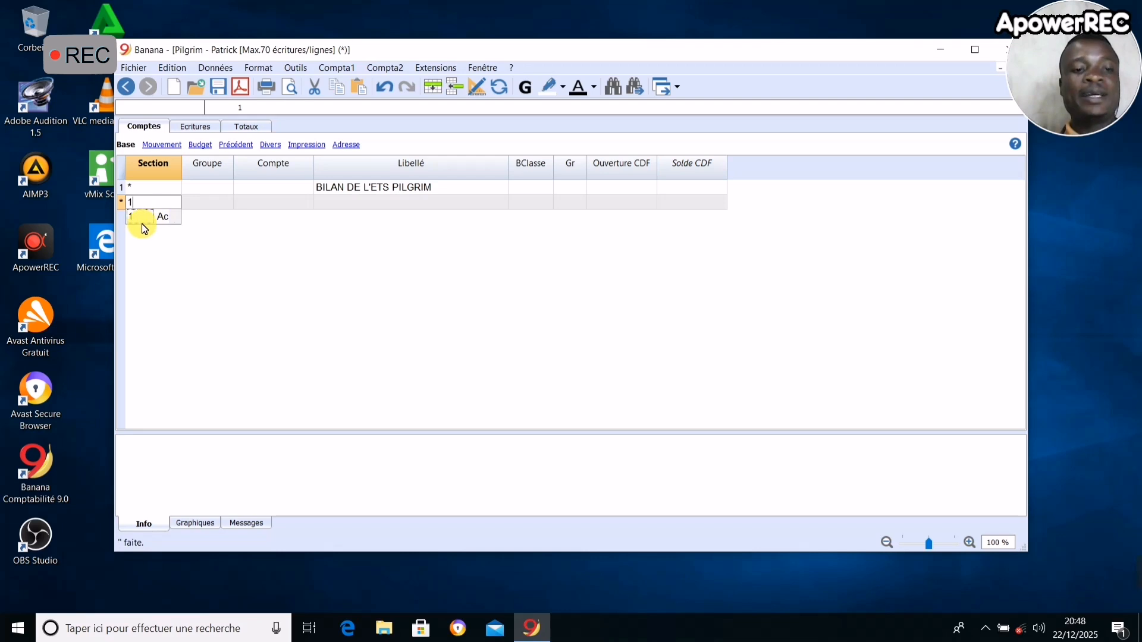
{"action": "type", "text": "1"}
{"action": "left_click", "coordinate": [357, 205]}
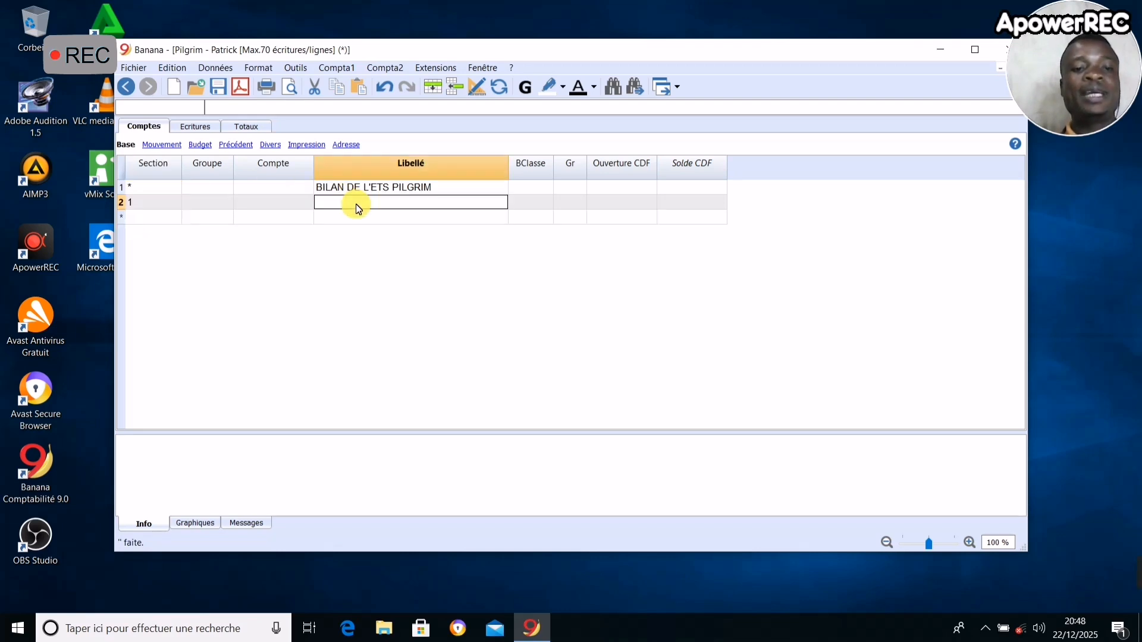
{"action": "type", "text": "act"}
{"action": "key", "text": "BackSpace"}
{"action": "key", "text": "BackSpace"}
{"action": "key", "text": "BackSpace"}
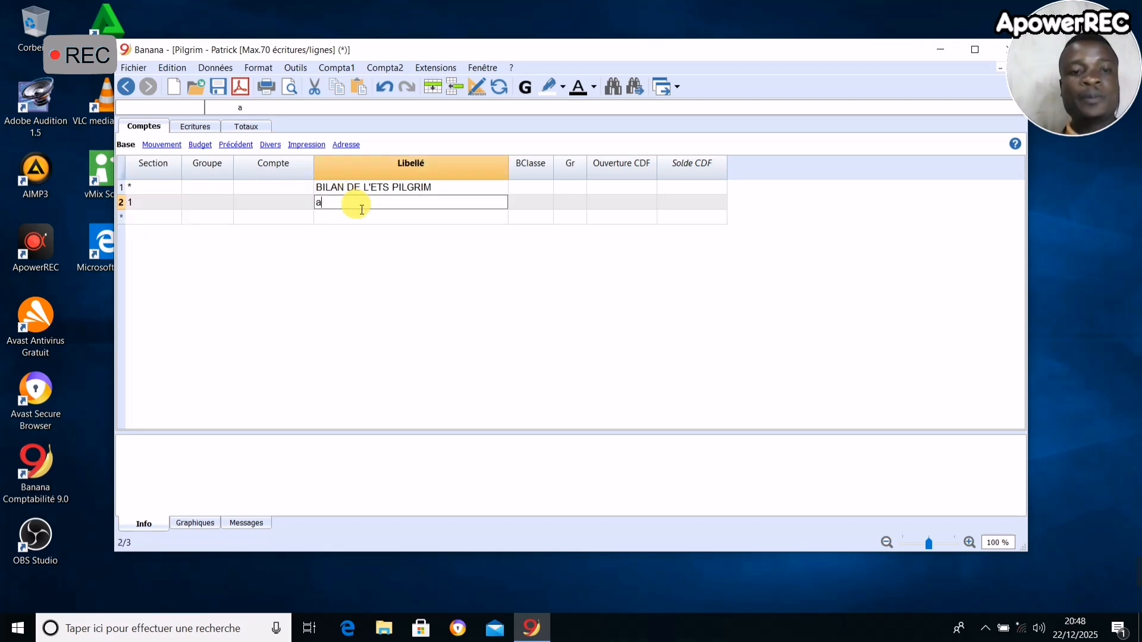
{"action": "type", "text": "ACTIF"}
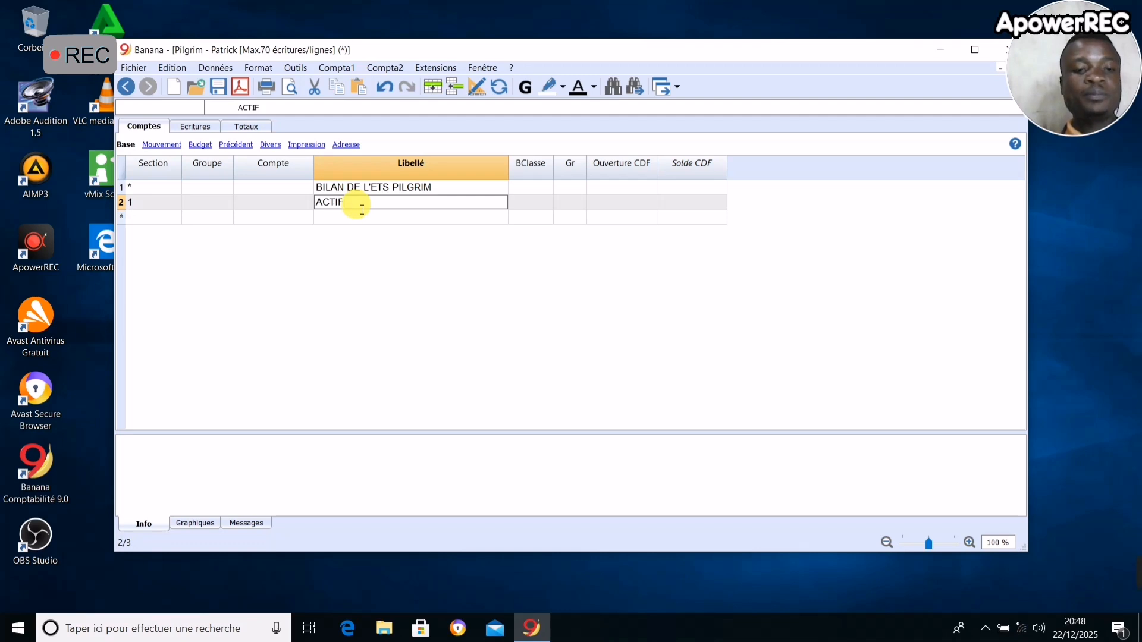
- Add account 31000 below the ACTIF row, described as CLIENT followed by the first customer's name
{"action": "left_click", "coordinate": [156, 220]}
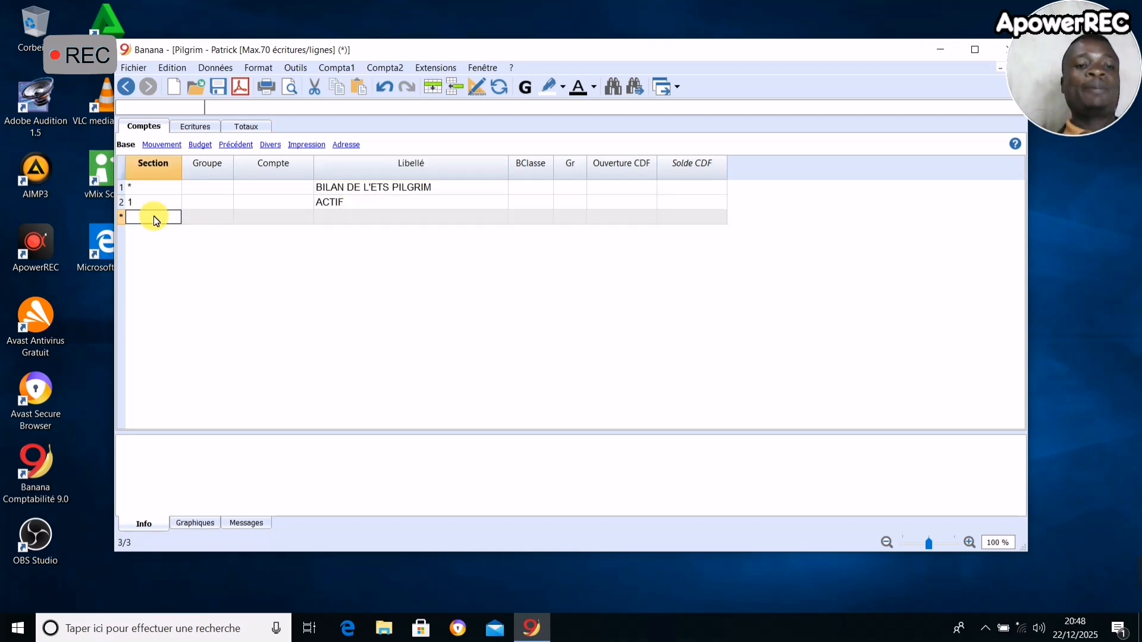
{"action": "left_click", "coordinate": [288, 219]}
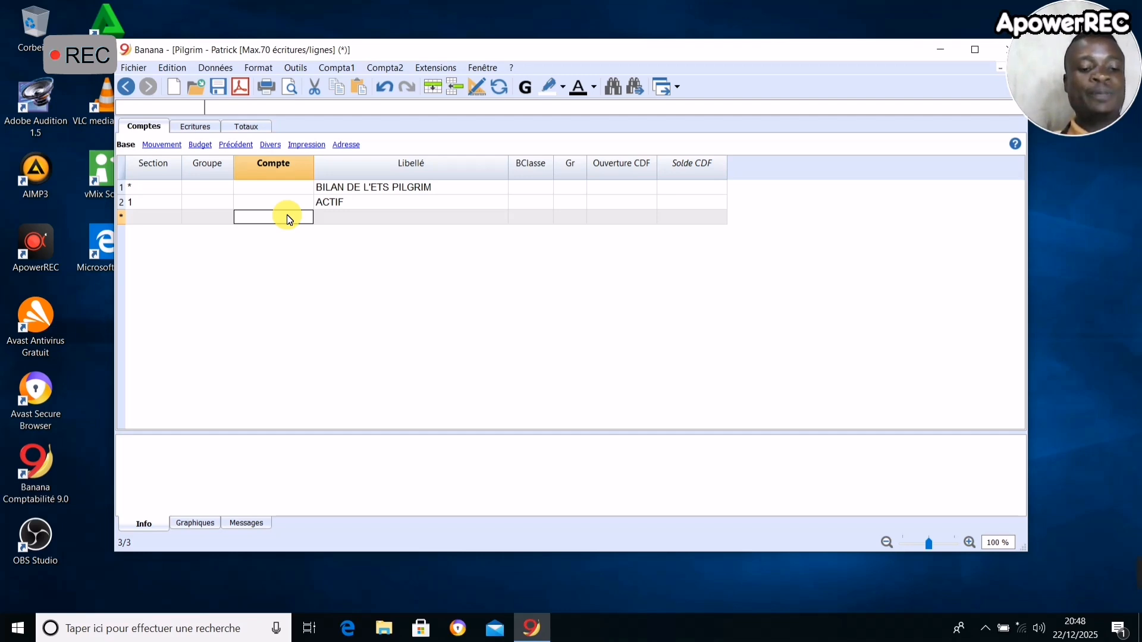
{"action": "type", "text": "3111"}
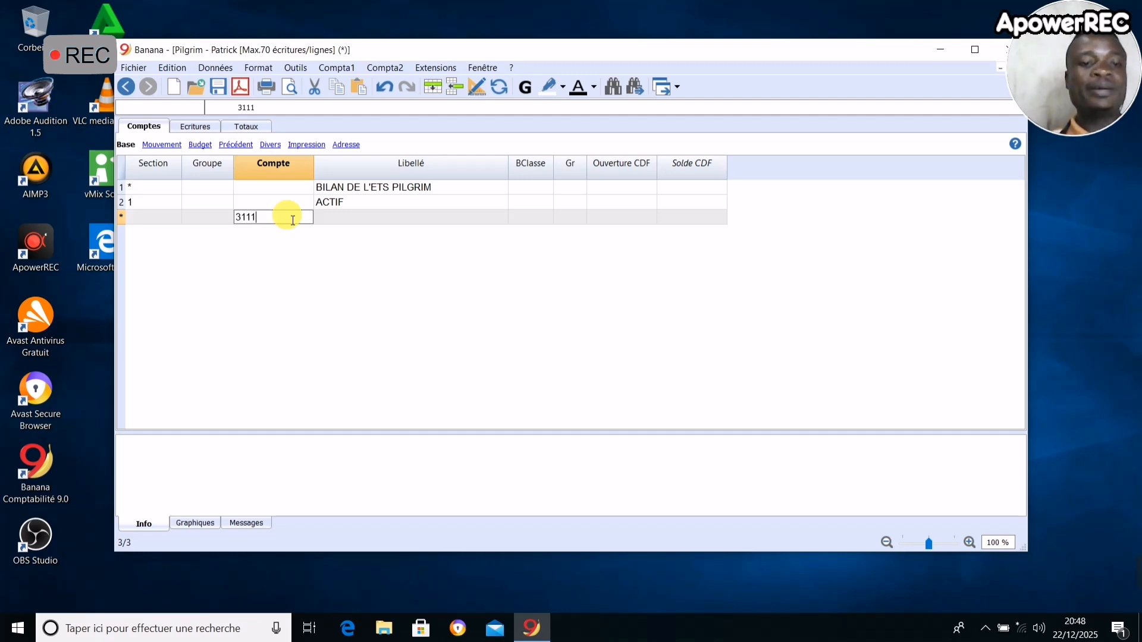
{"action": "key", "text": "BackSpace"}
{"action": "key", "text": "BackSpace"}
{"action": "type", "text": "0"}
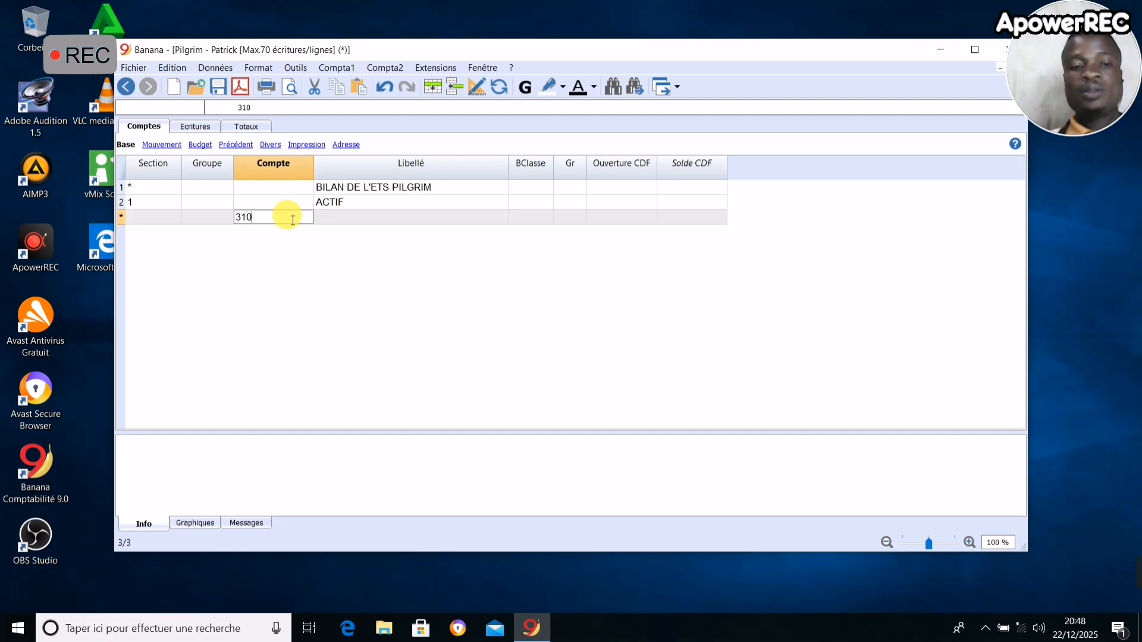
{"action": "type", "text": "00"}
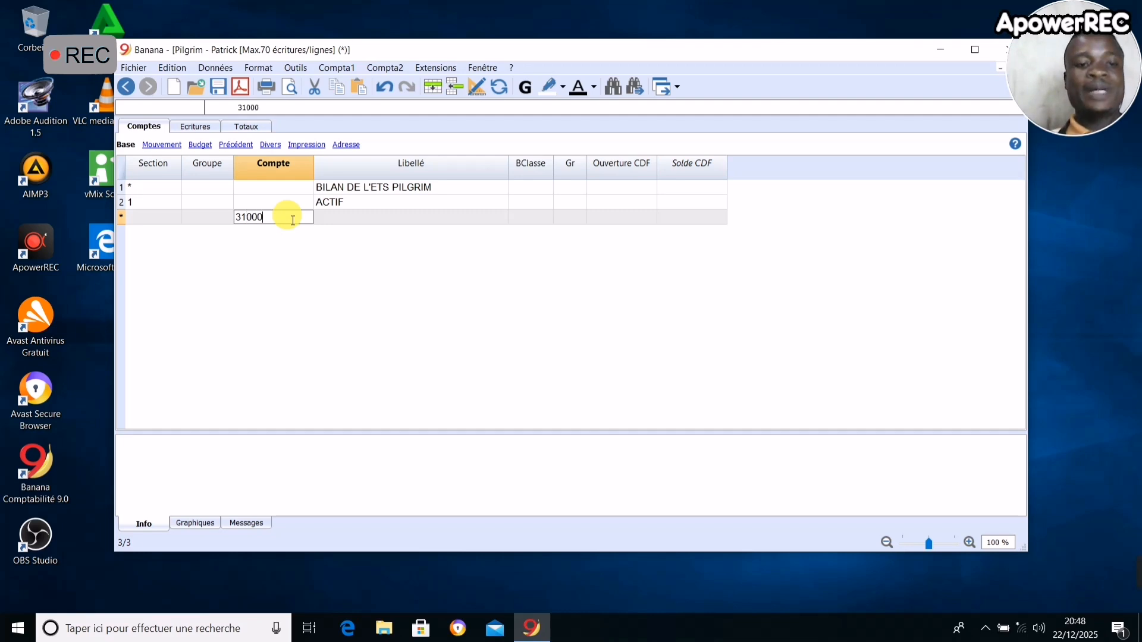
{"action": "left_click", "coordinate": [364, 221]}
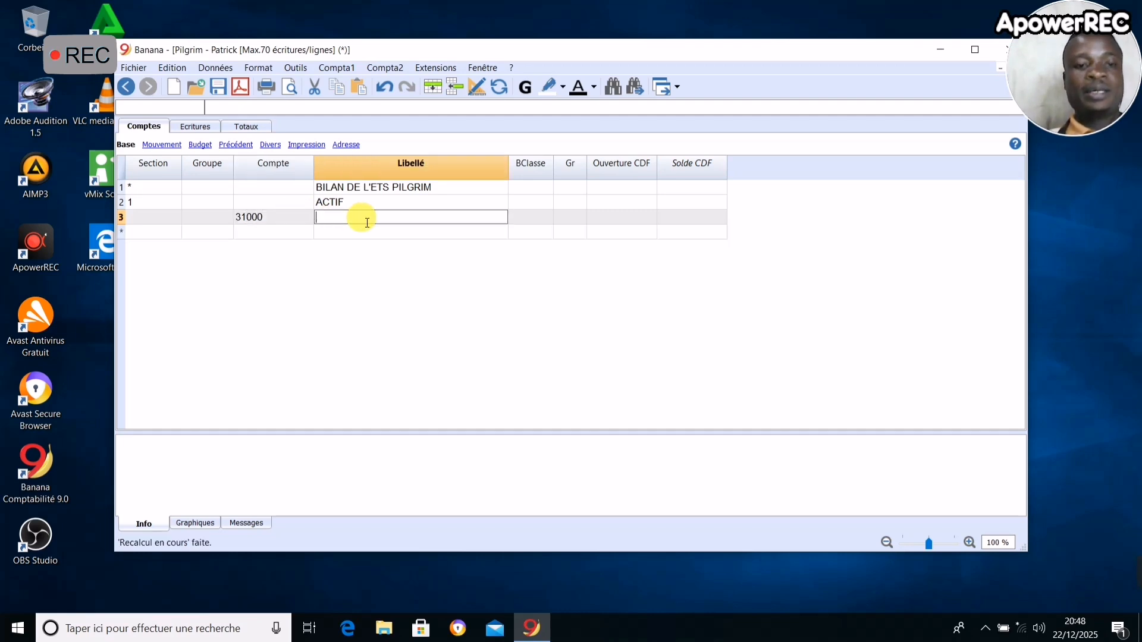
{"action": "type", "text": "CLIENT "}
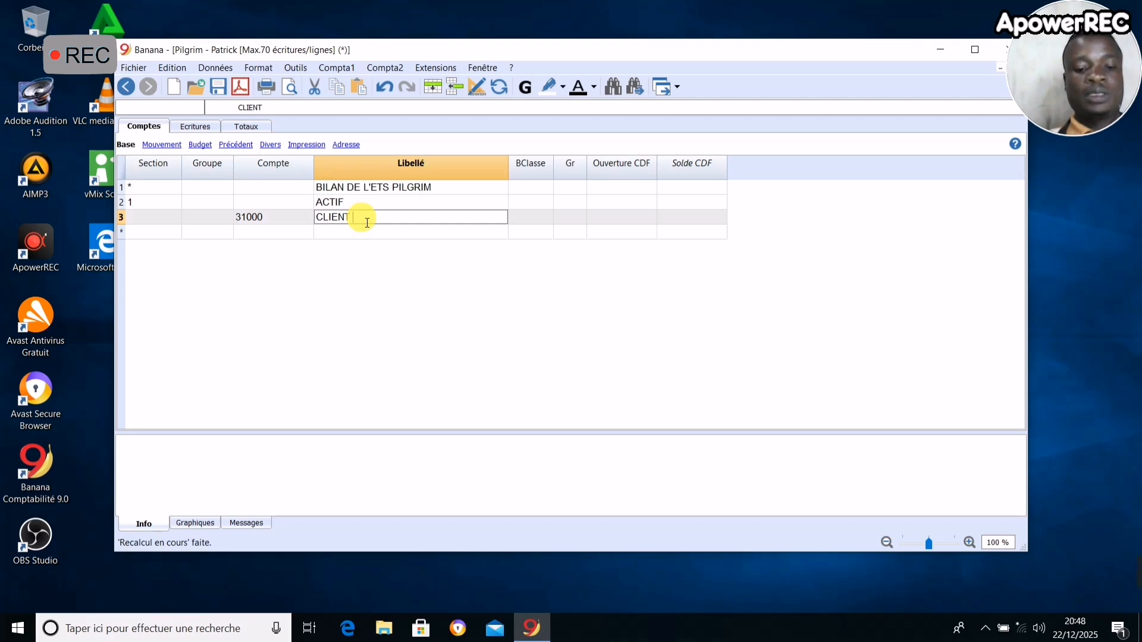
{"action": "type", "text": "JEEF"}
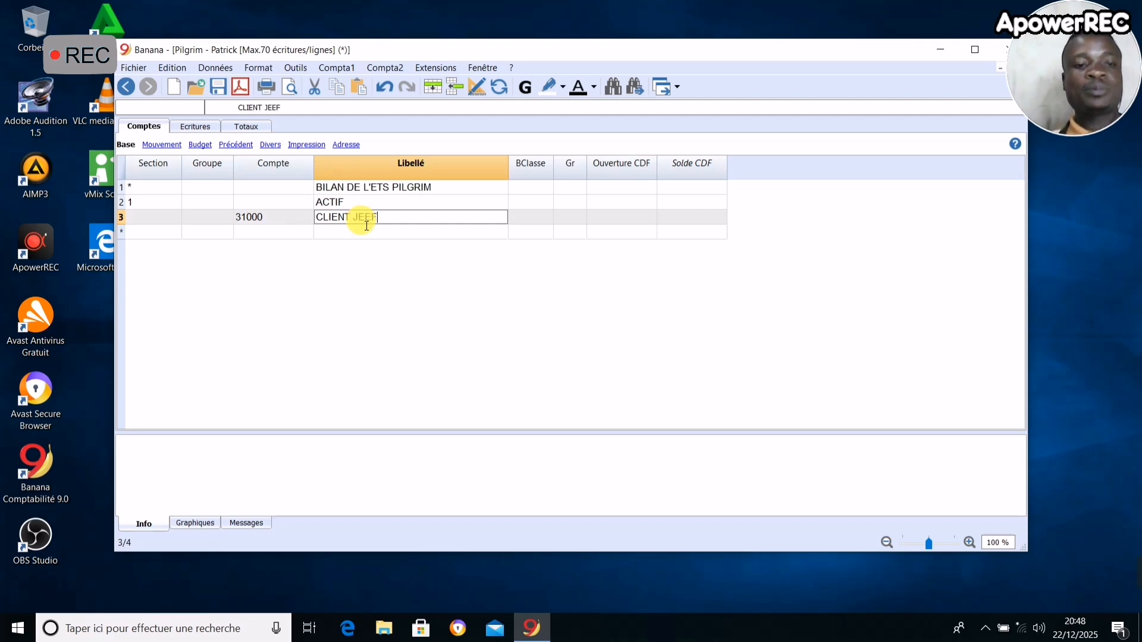
- Add account 31100 on the following row, described as CLIENT followed by the second customer's name
{"action": "left_click", "coordinate": [279, 235]}
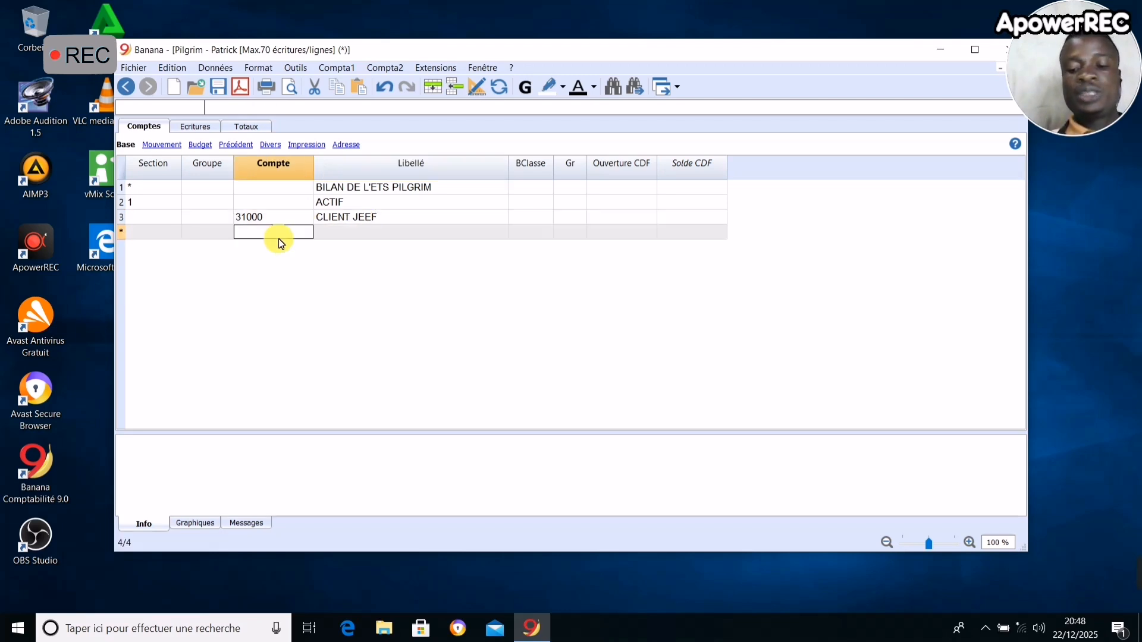
{"action": "type", "text": "311"}
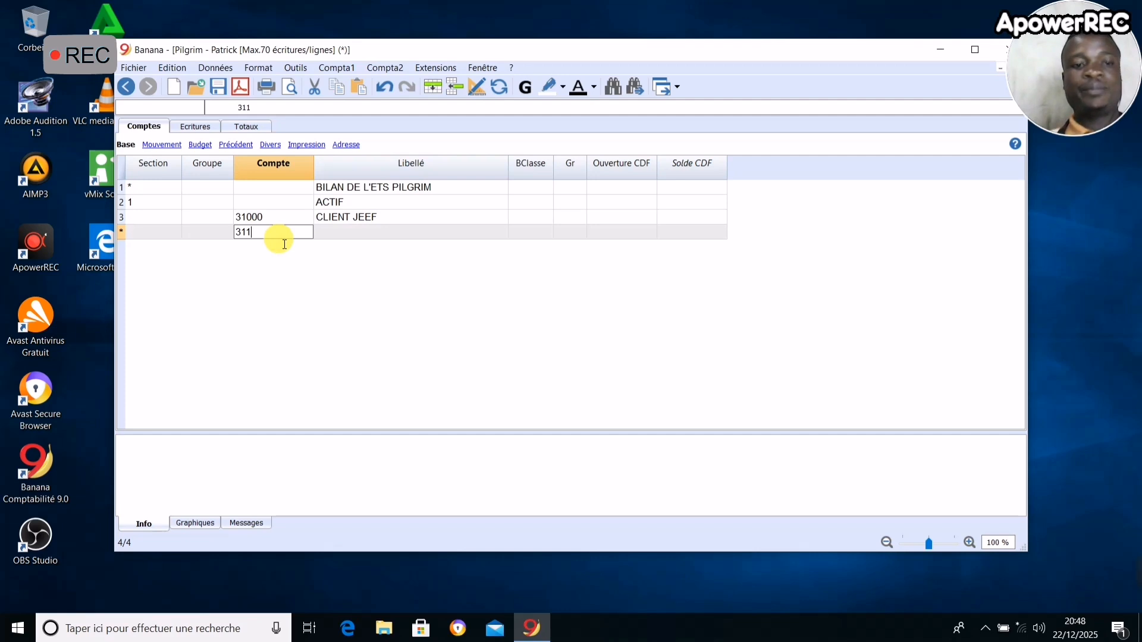
{"action": "type", "text": "00"}
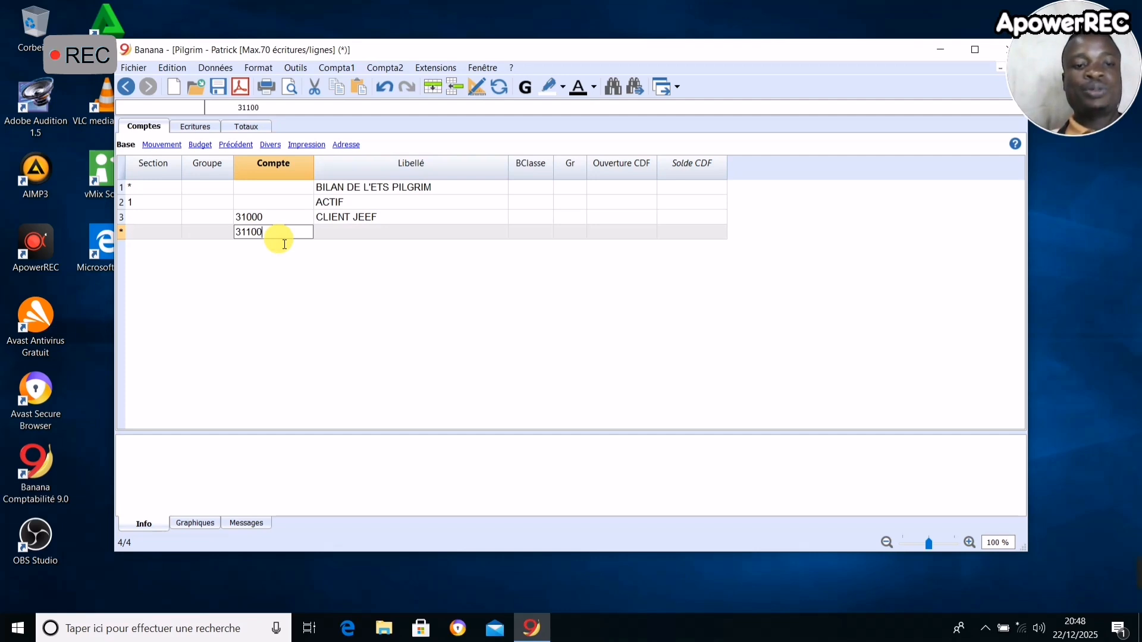
{"action": "left_click", "coordinate": [388, 233]}
{"action": "type", "text": "CLIE"}
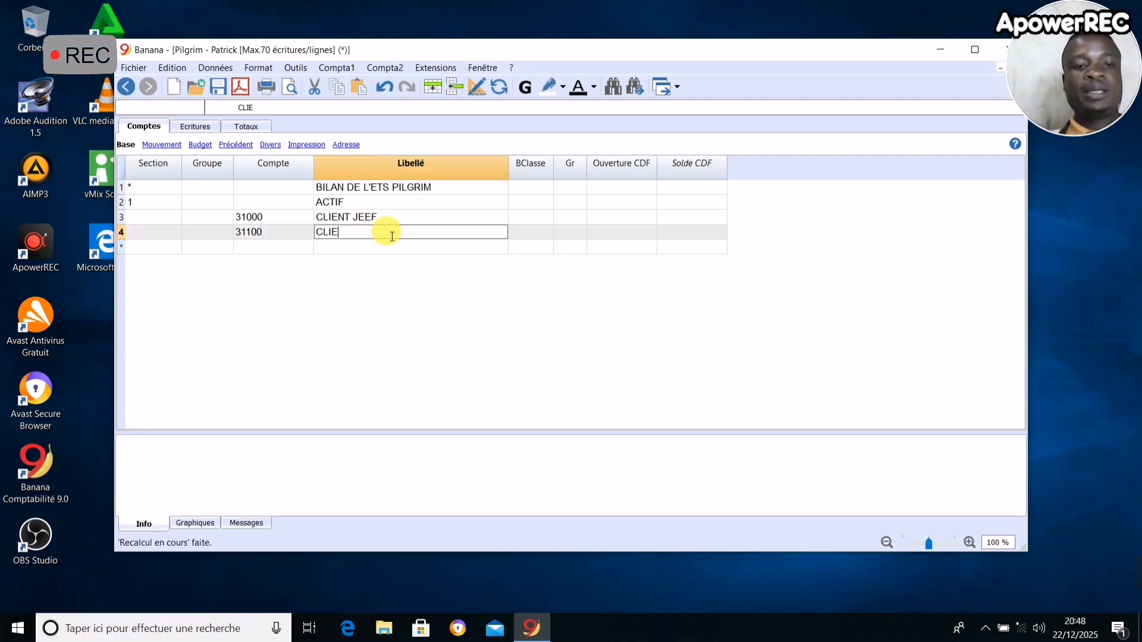
{"action": "type", "text": "NT ROBERT"}
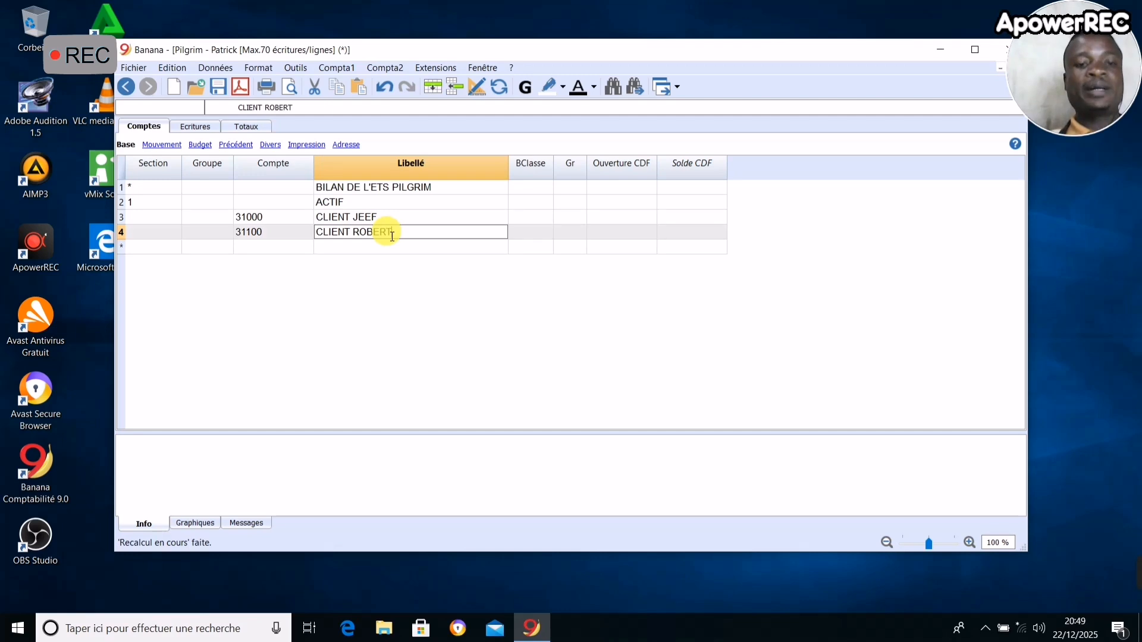
- Add account 31110 on the following row, described as CLIENT followed by the third customer's name
{"action": "left_click", "coordinate": [245, 250]}
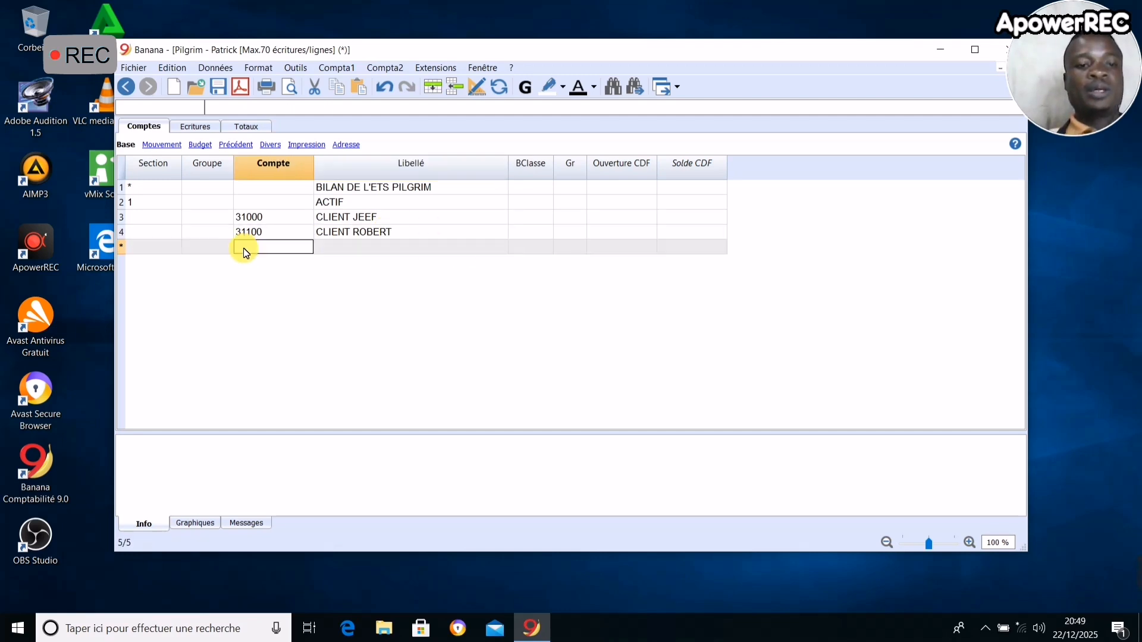
{"action": "type", "text": "31"}
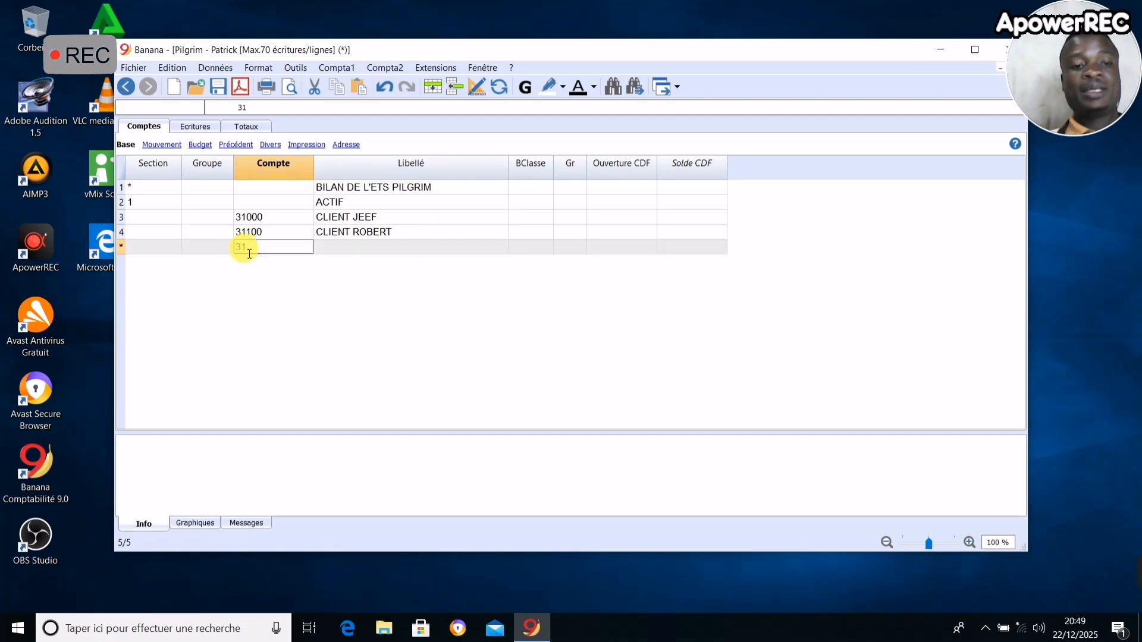
{"action": "type", "text": "11"}
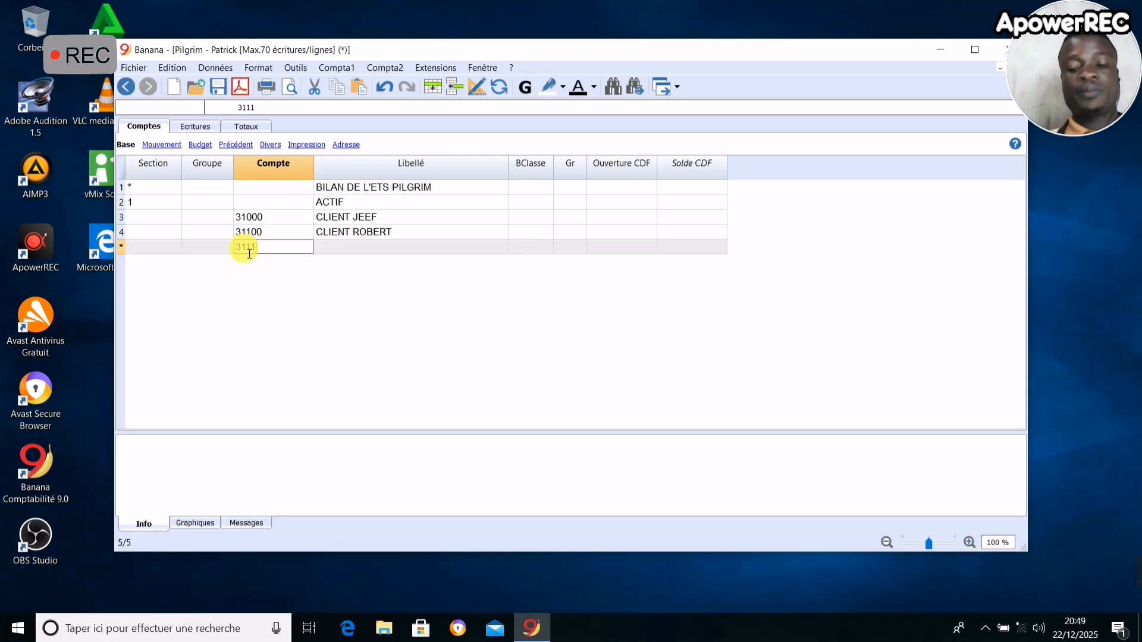
{"action": "type", "text": "0"}
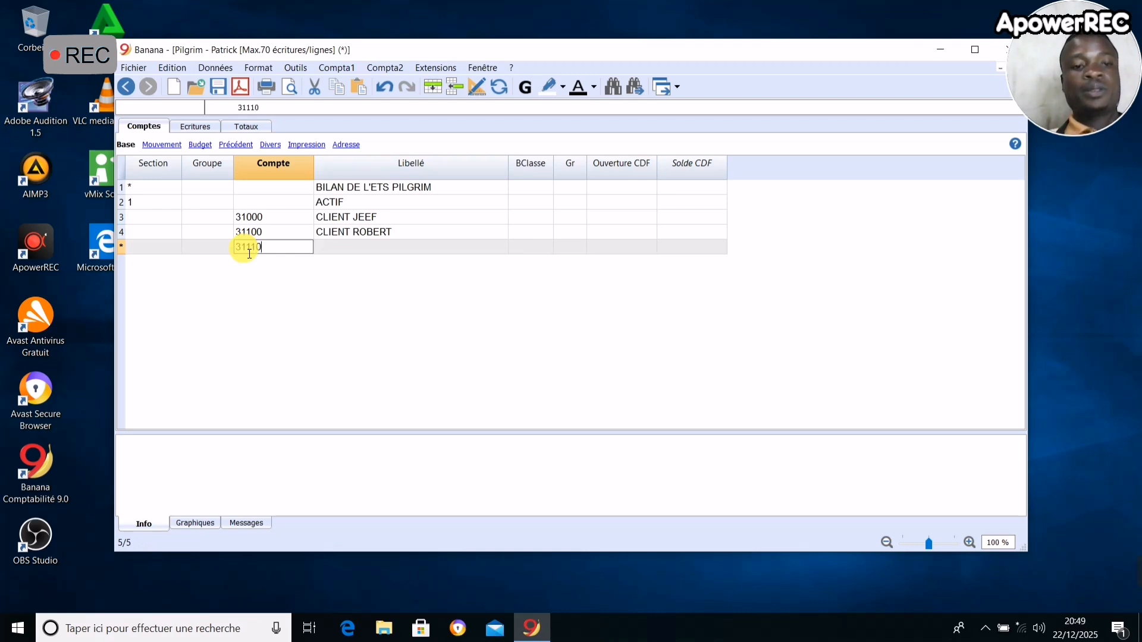
{"action": "left_click", "coordinate": [356, 250]}
{"action": "type", "text": "CLIENT"}
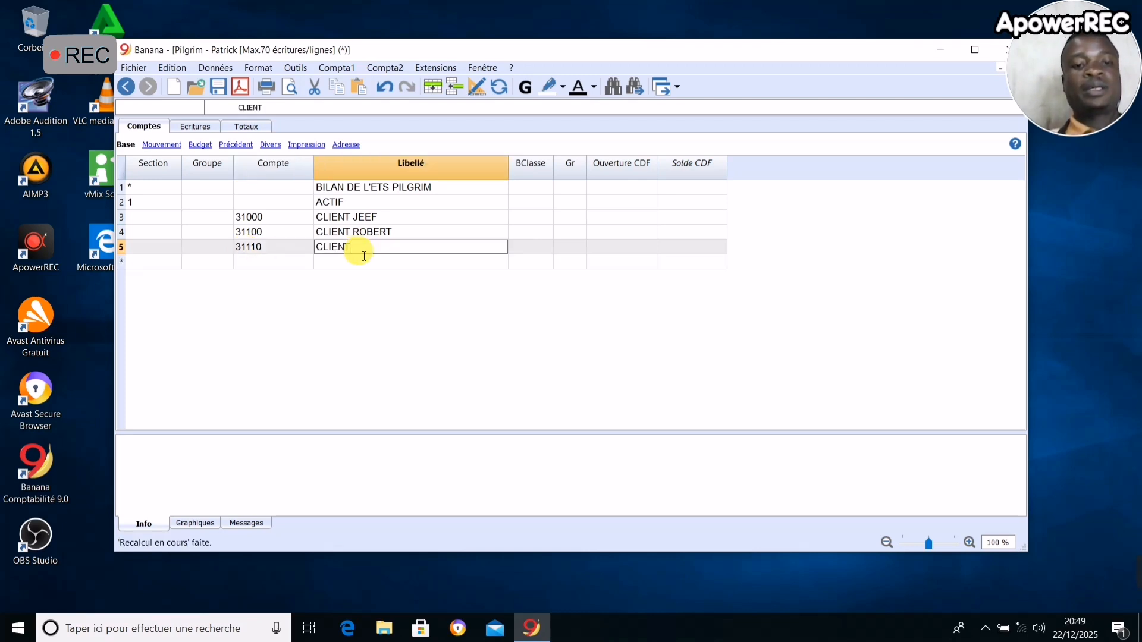
{"action": "type", "text": " PATR"}
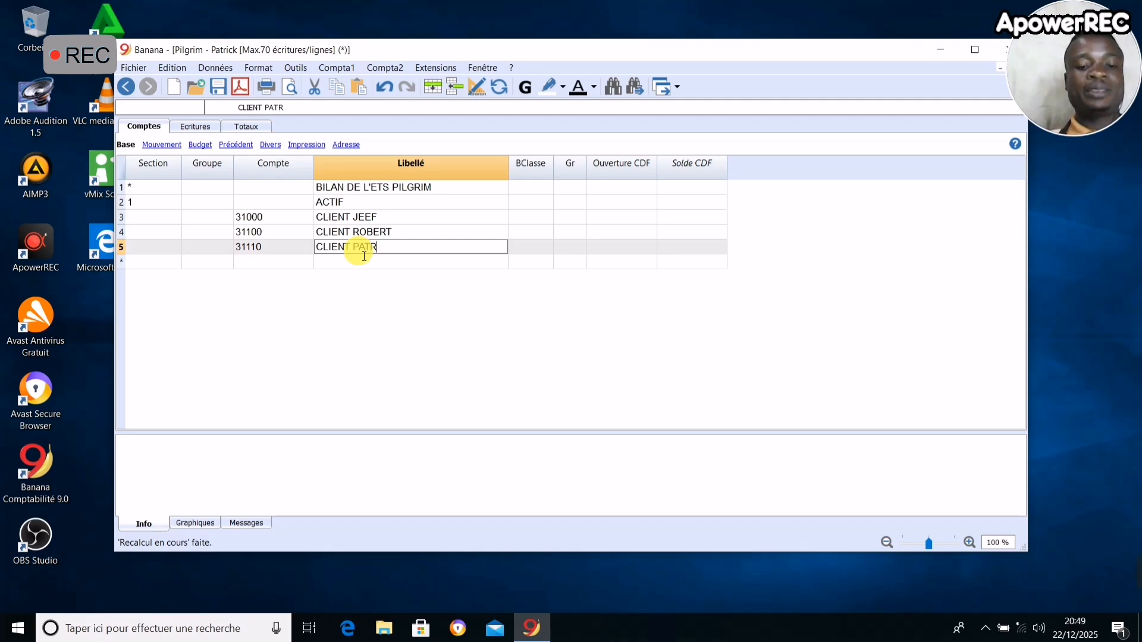
{"action": "type", "text": "ICK"}
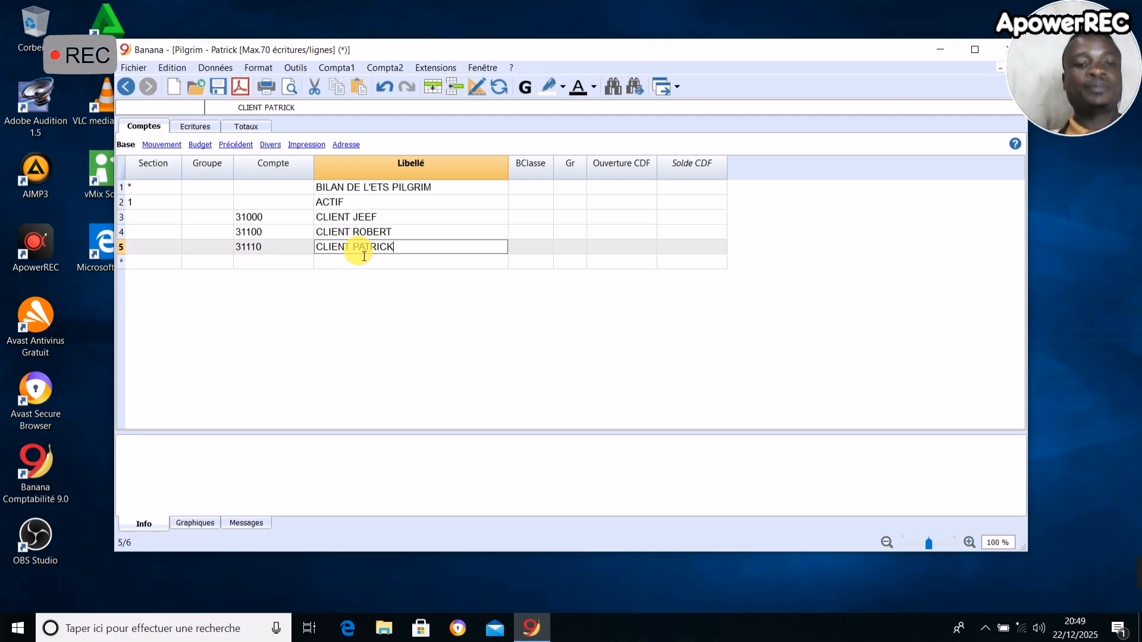
- Add account 31111 on the following row, described as CLIENT followed by the fourth customer's name
{"action": "left_click", "coordinate": [265, 263]}
{"action": "type", "text": "311"}
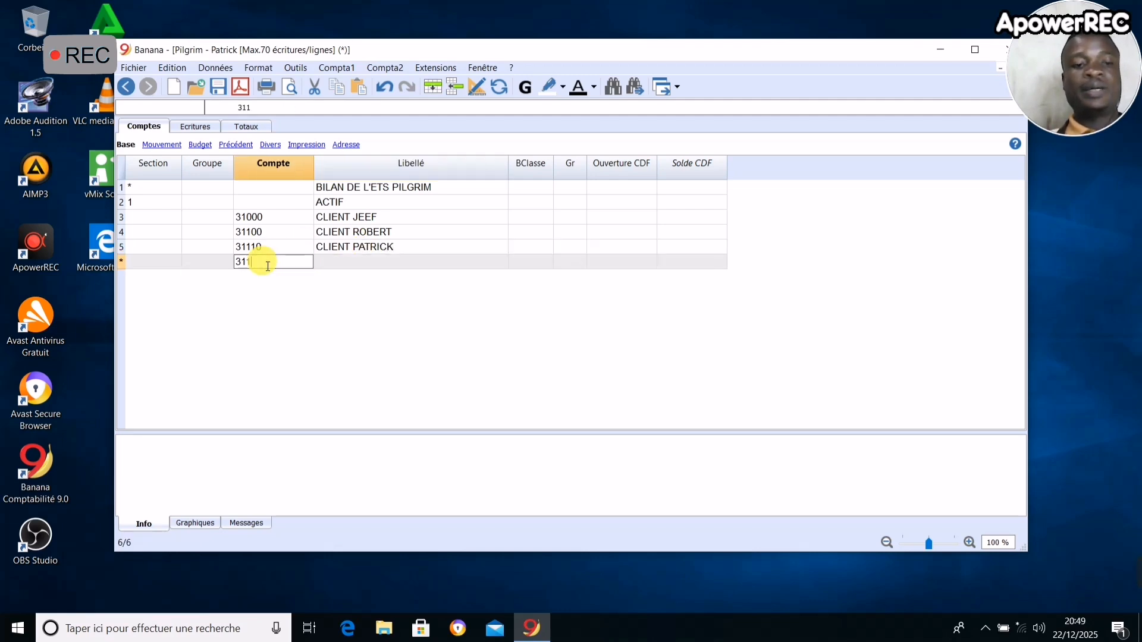
{"action": "type", "text": "11"}
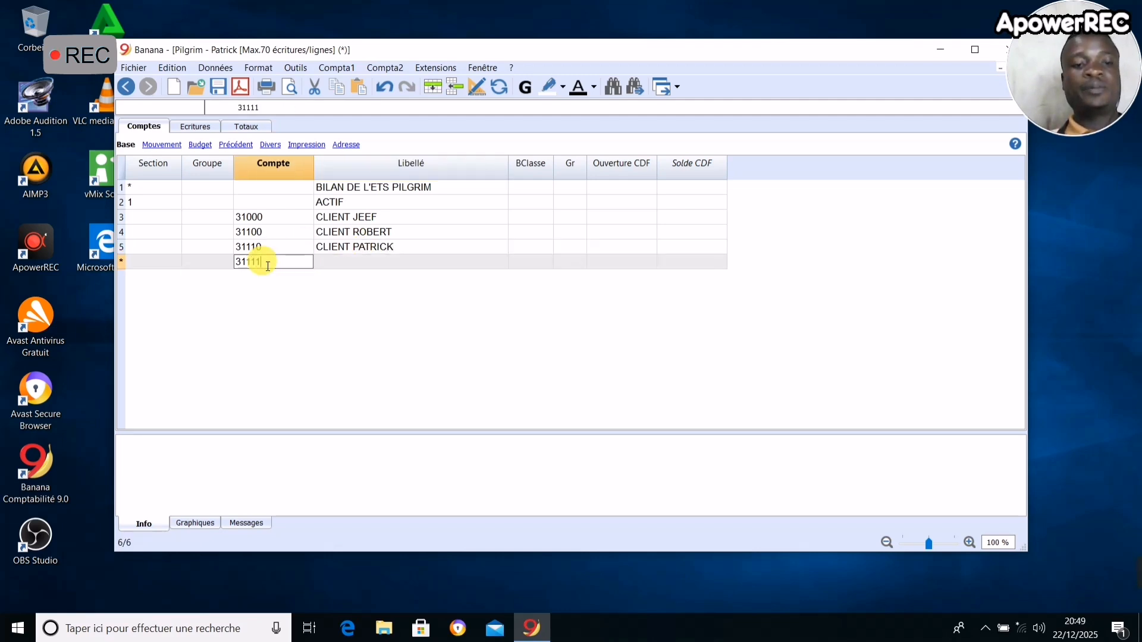
{"action": "left_click", "coordinate": [340, 265]}
{"action": "type", "text": "CLIEN"}
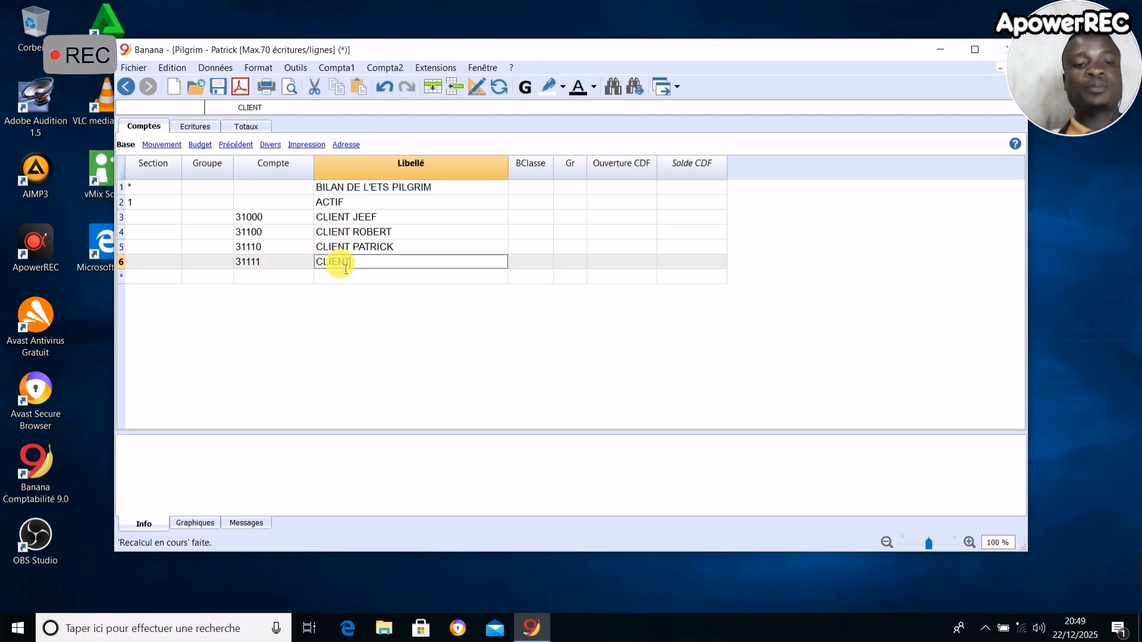
{"action": "type", "text": "T"}
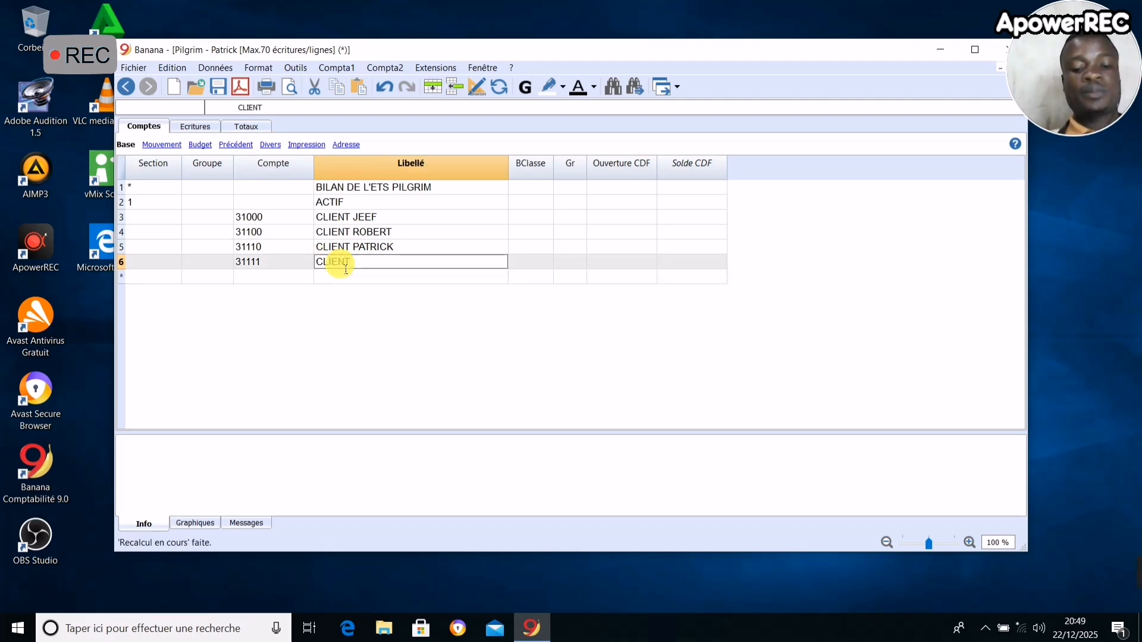
{"action": "type", "text": " PELERIN"}
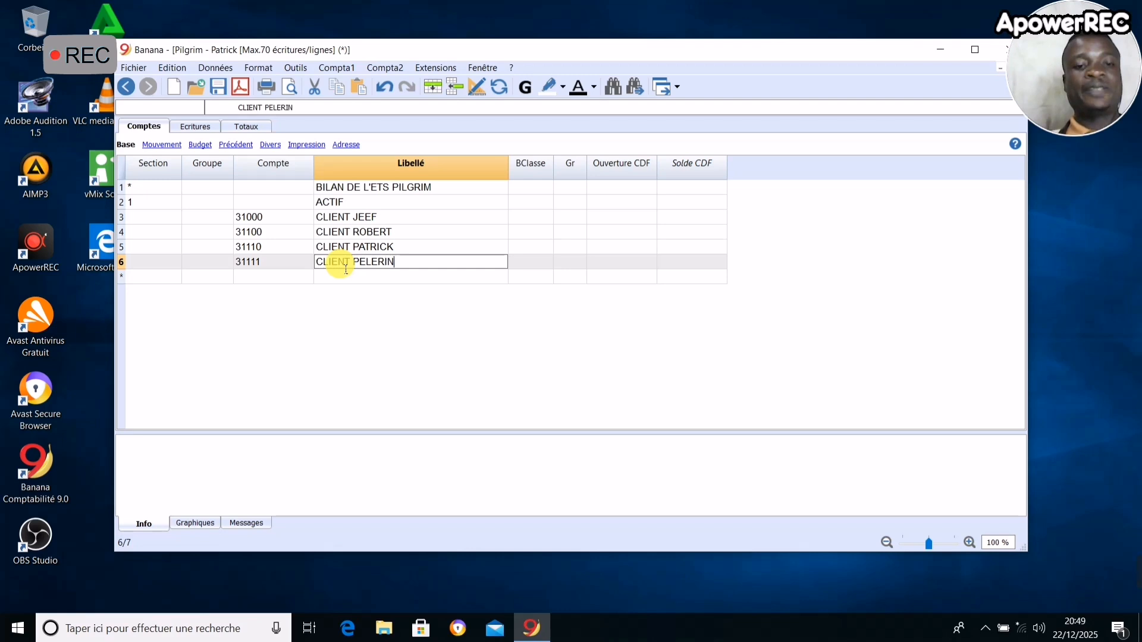
- Add a total row below the customer accounts with group AA and the description TOTAL ACTIF
{"action": "left_click", "coordinate": [275, 279]}
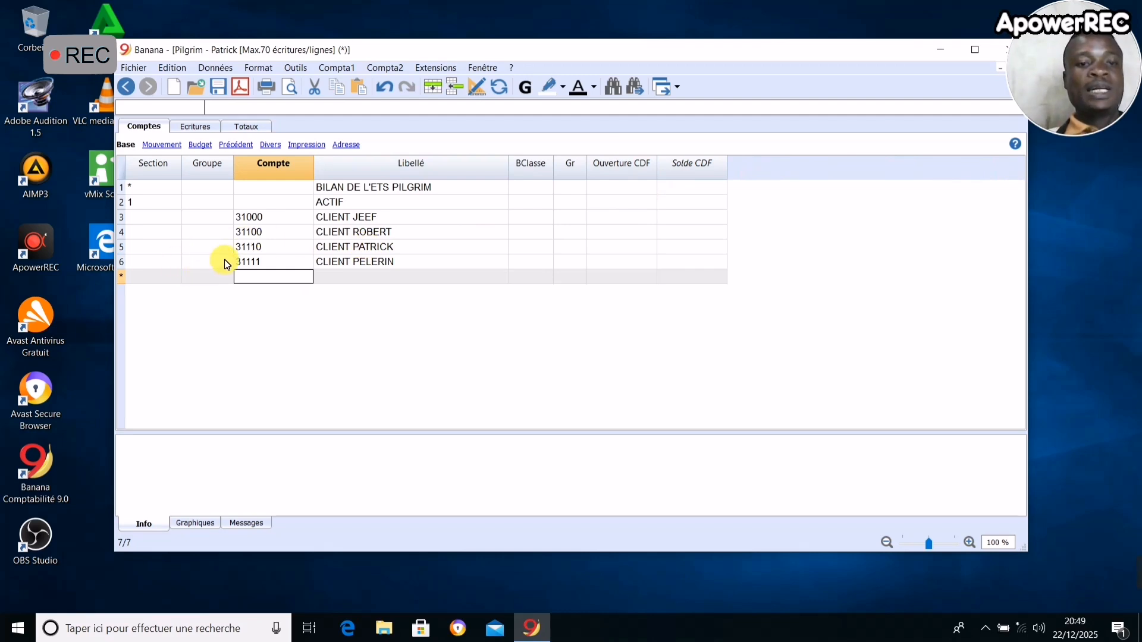
{"action": "left_click", "coordinate": [201, 280]}
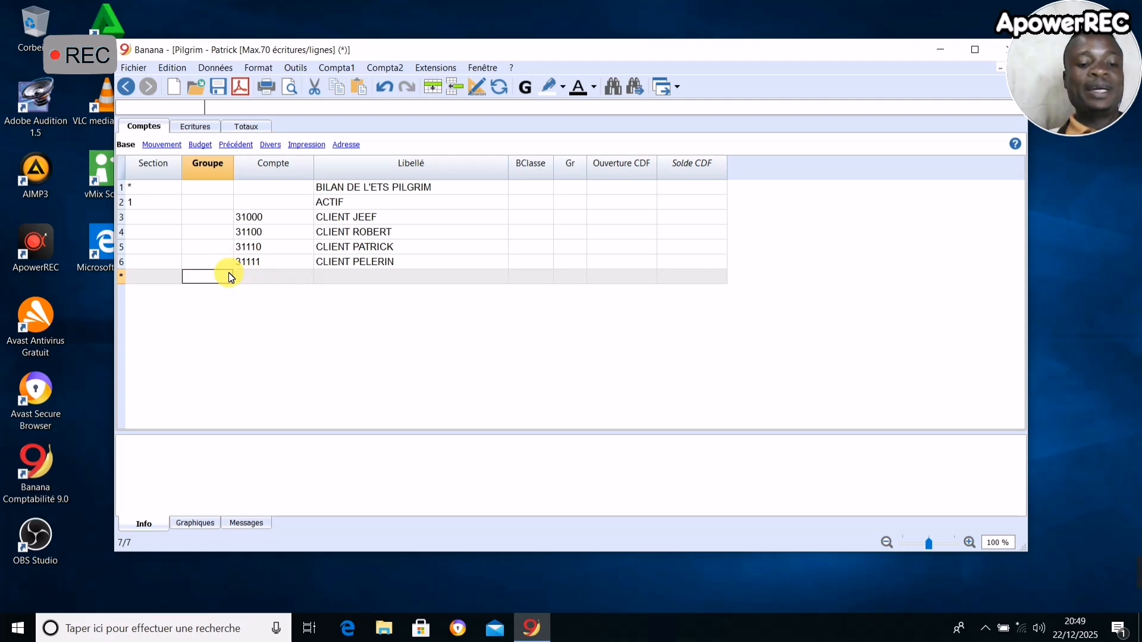
{"action": "type", "text": "AA"}
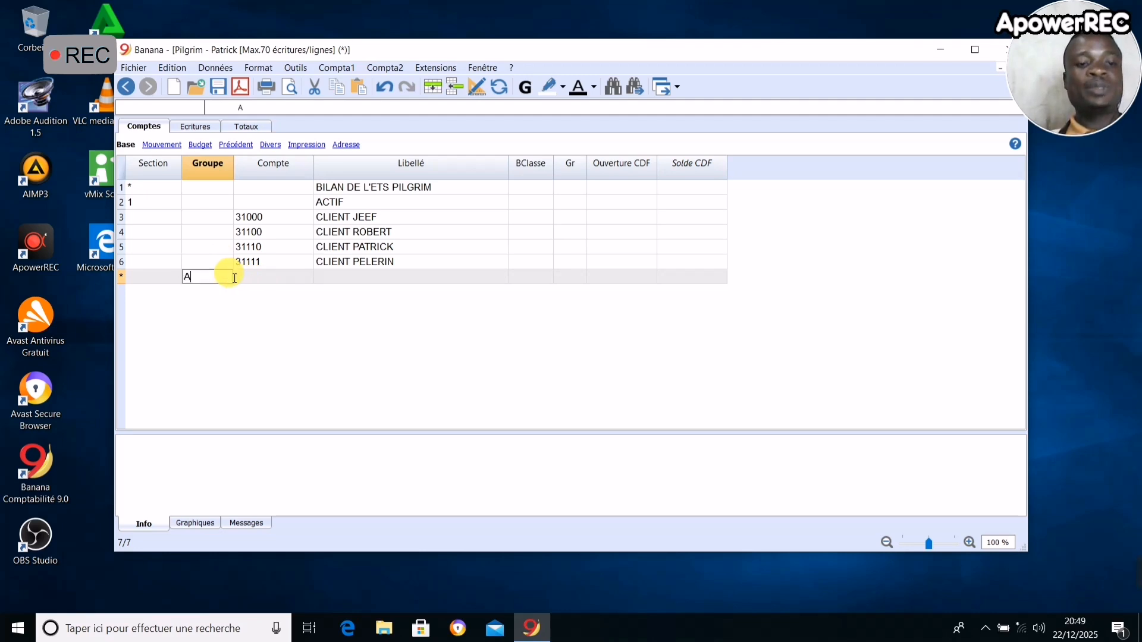
{"action": "left_click", "coordinate": [336, 282]}
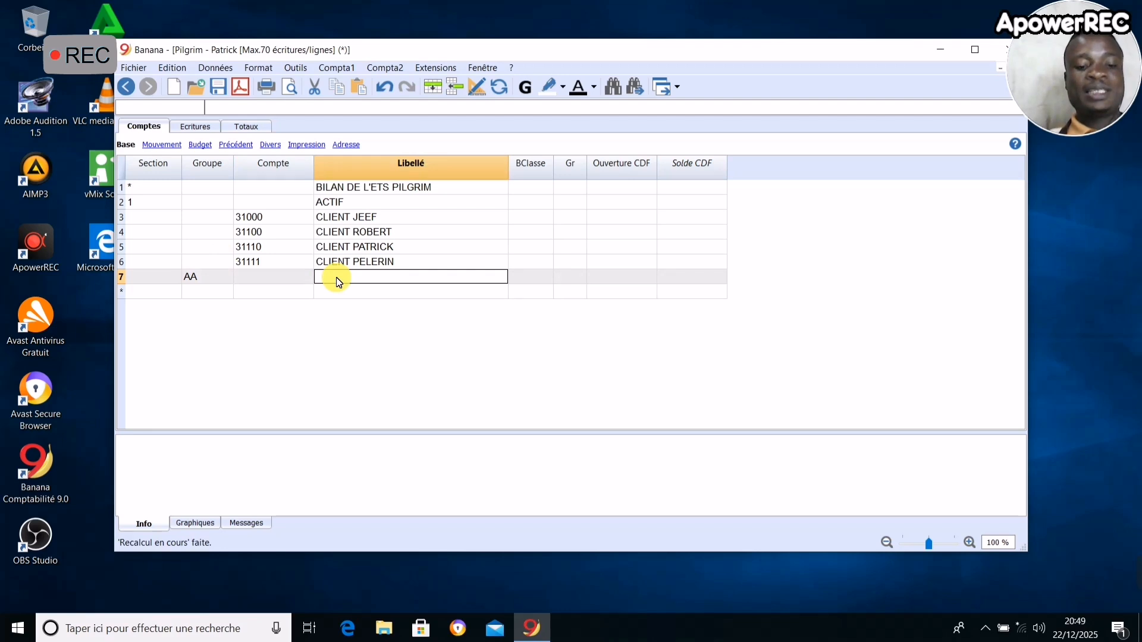
{"action": "type", "text": "TOTAM"}
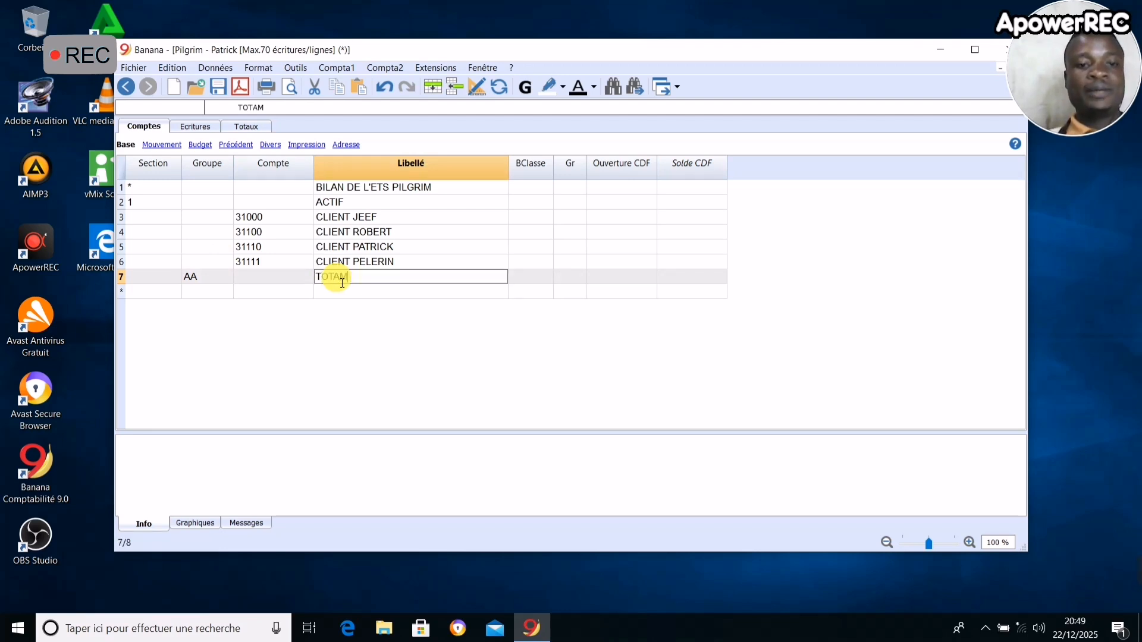
{"action": "key", "text": "BackSpace"}
{"action": "type", "text": "L ACT"}
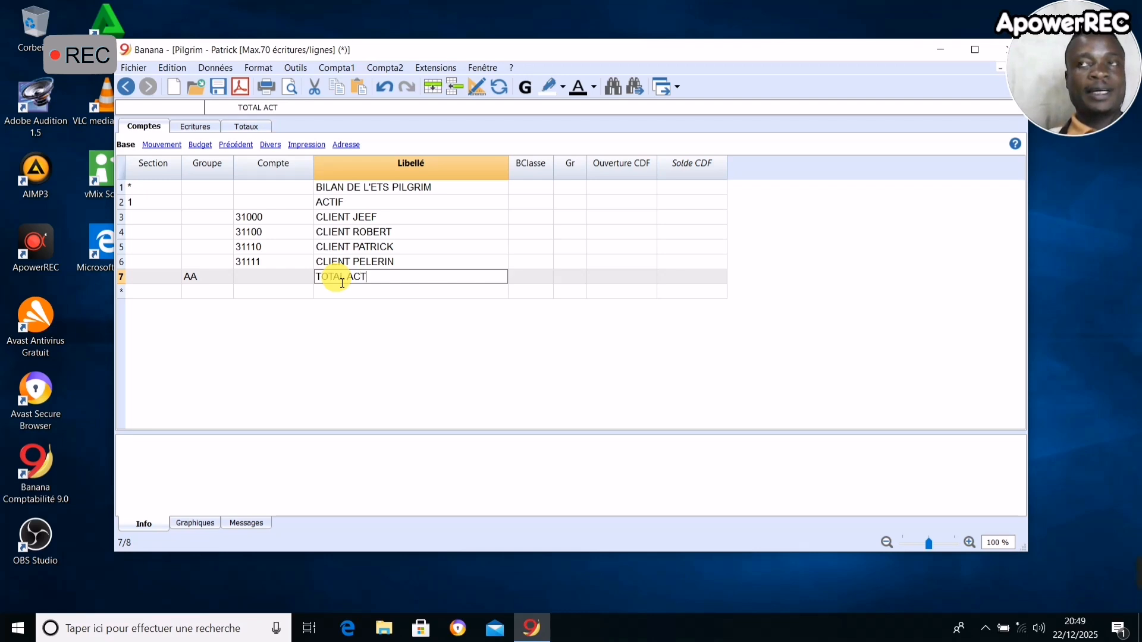
{"action": "type", "text": "IF"}
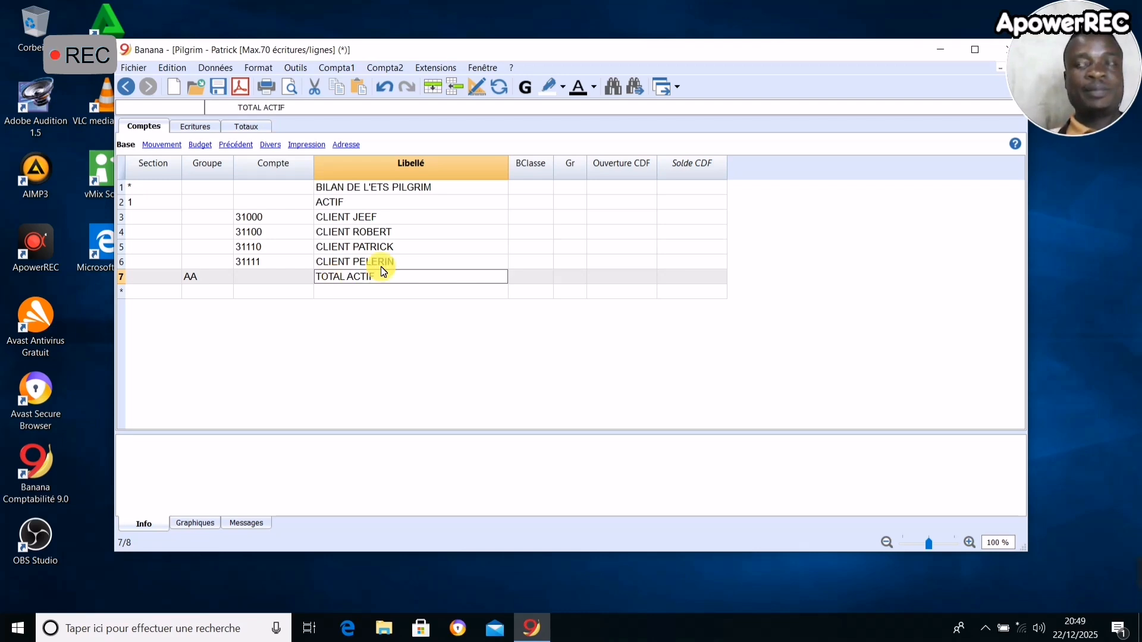
- Assign BClasse 1 (Total Actifs) to the four customer accounts 31000, 31100, 31110 and 31111
{"action": "left_click", "coordinate": [527, 219]}
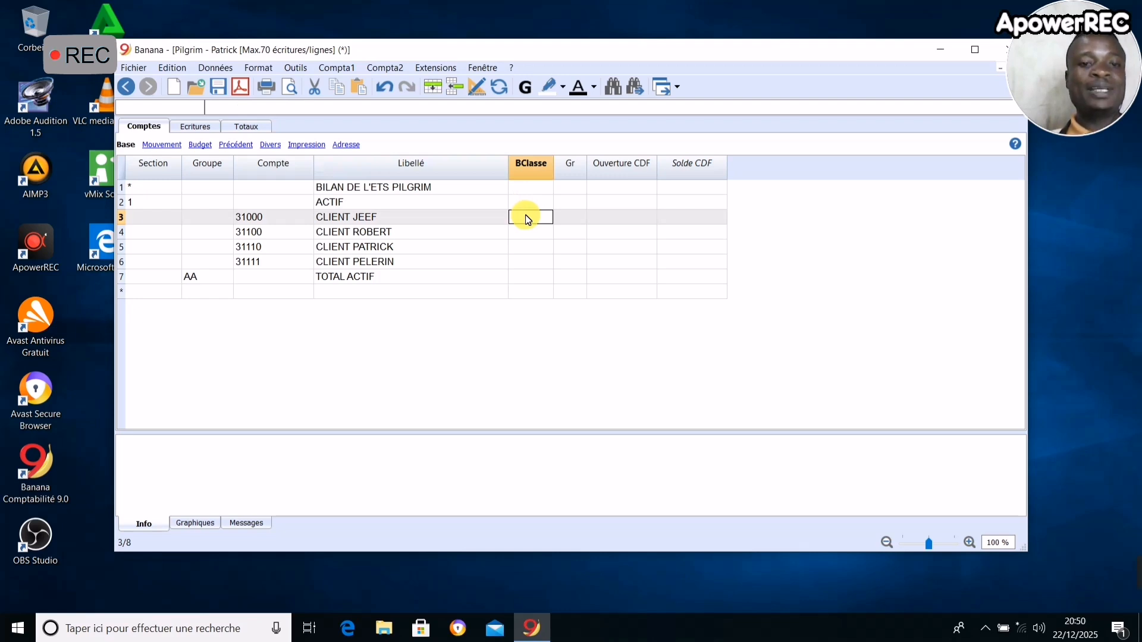
{"action": "double_click", "coordinate": [528, 219]}
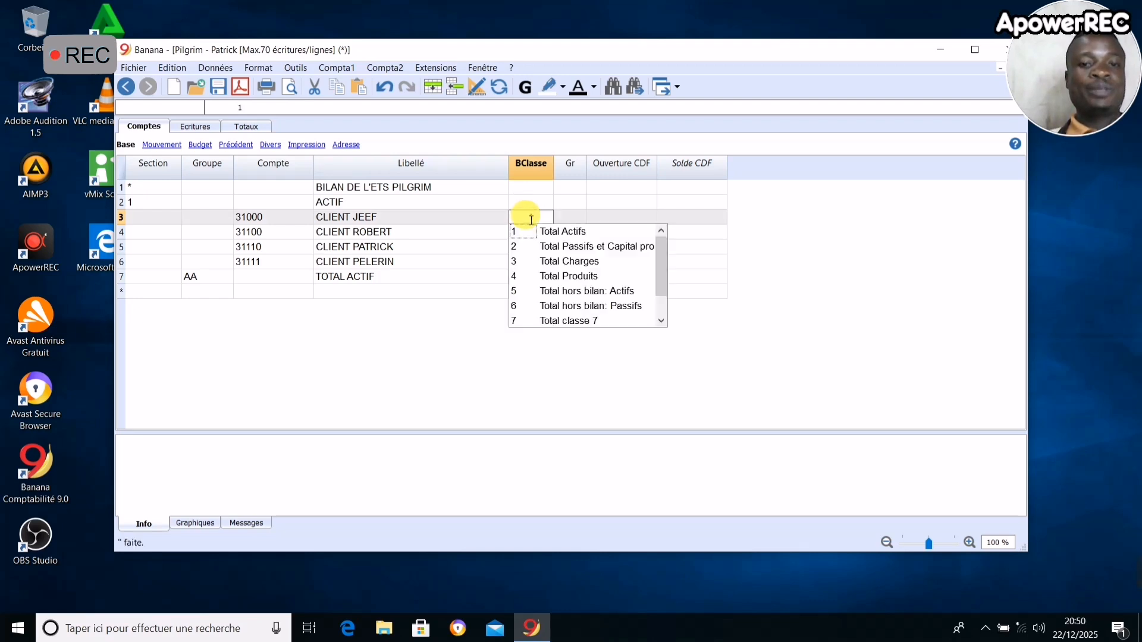
{"action": "left_click", "coordinate": [499, 244]}
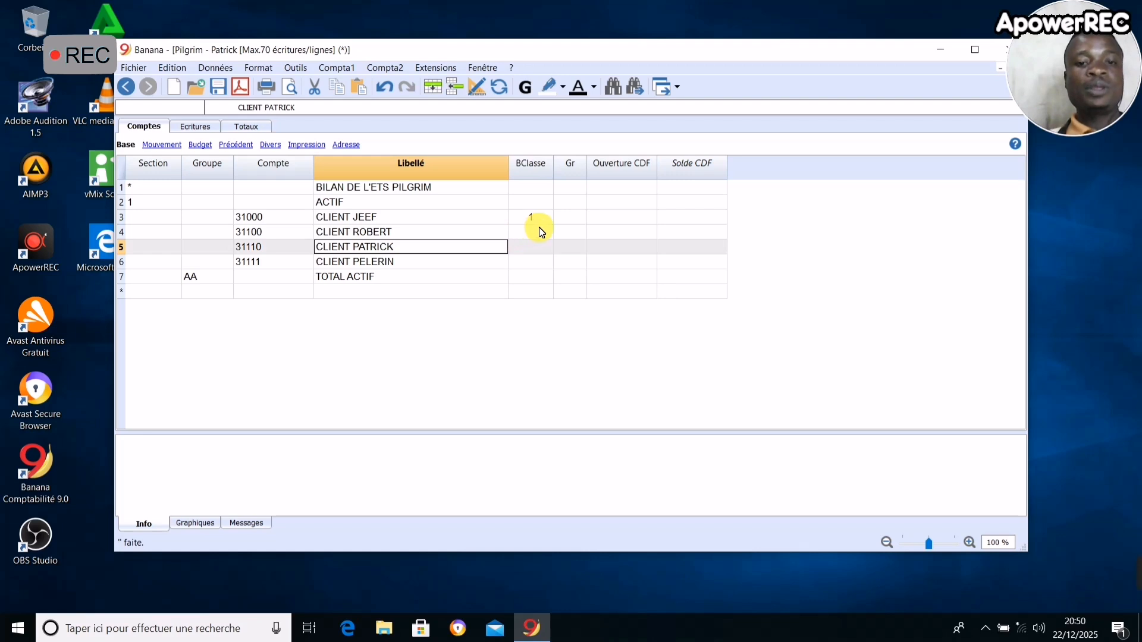
{"action": "double_click", "coordinate": [539, 231]}
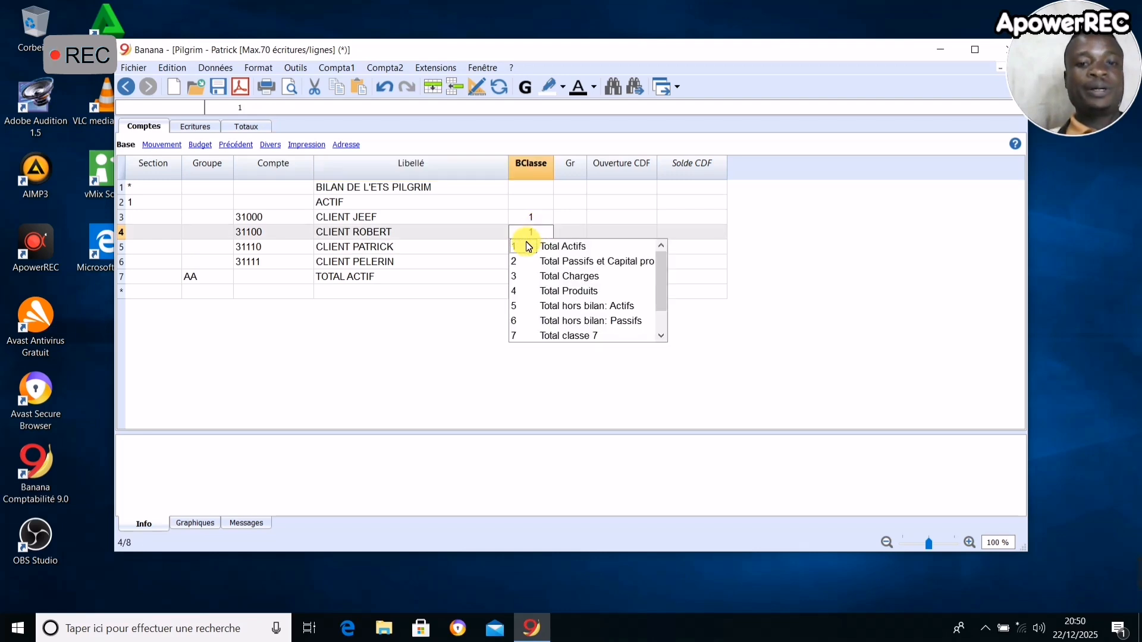
{"action": "left_click", "coordinate": [527, 246]}
{"action": "double_click", "coordinate": [542, 248]}
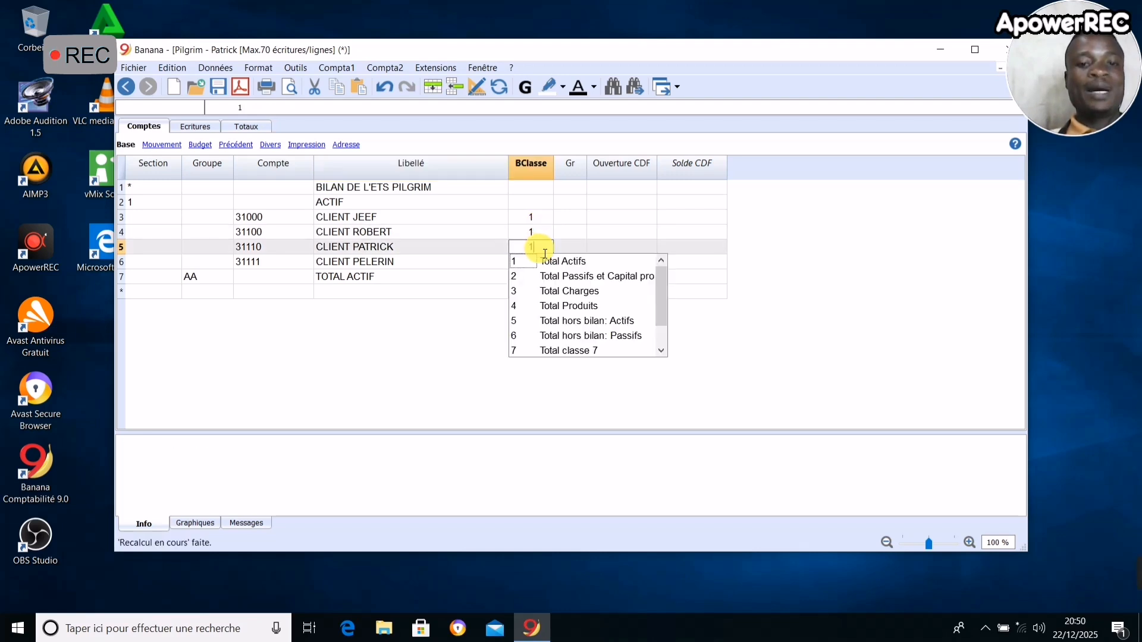
{"action": "left_click", "coordinate": [524, 262]}
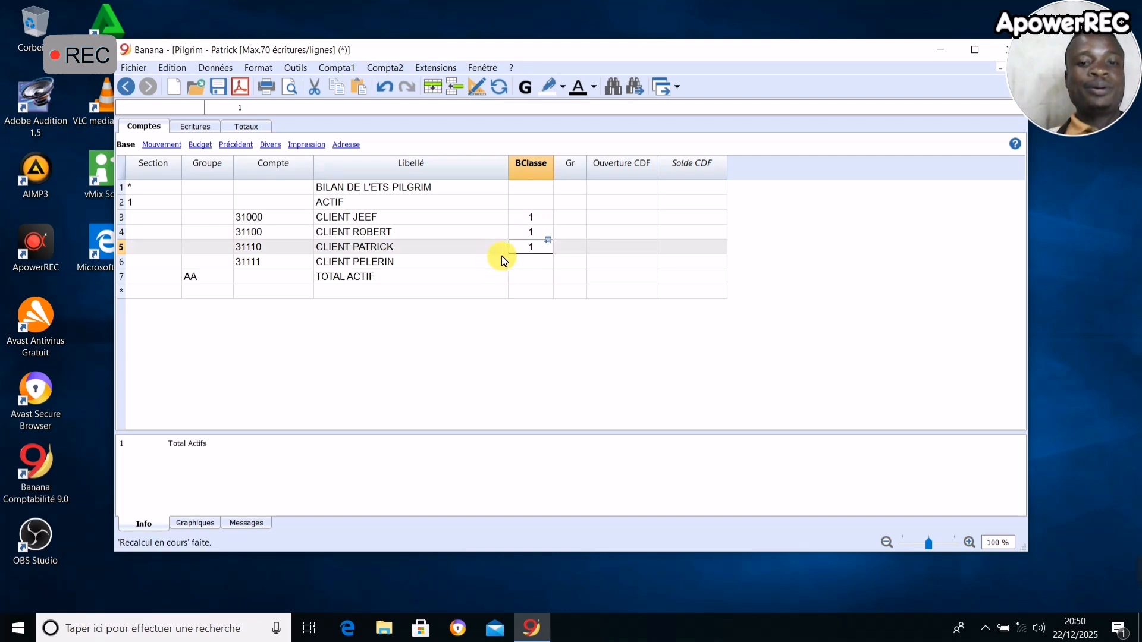
{"action": "double_click", "coordinate": [530, 262]}
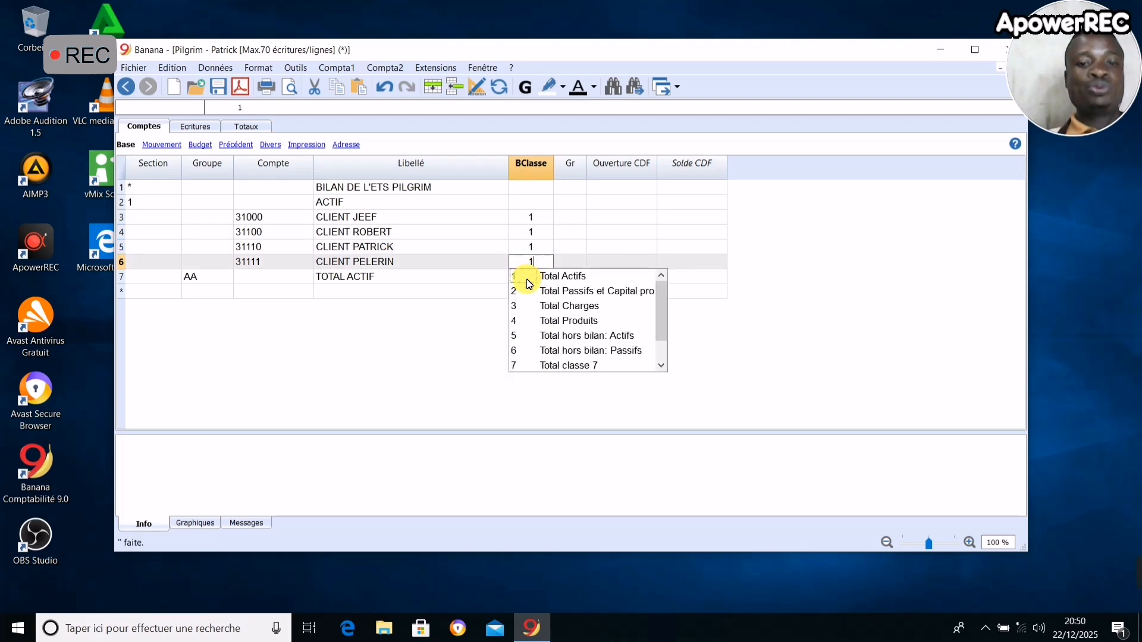
{"action": "left_click", "coordinate": [528, 279]}
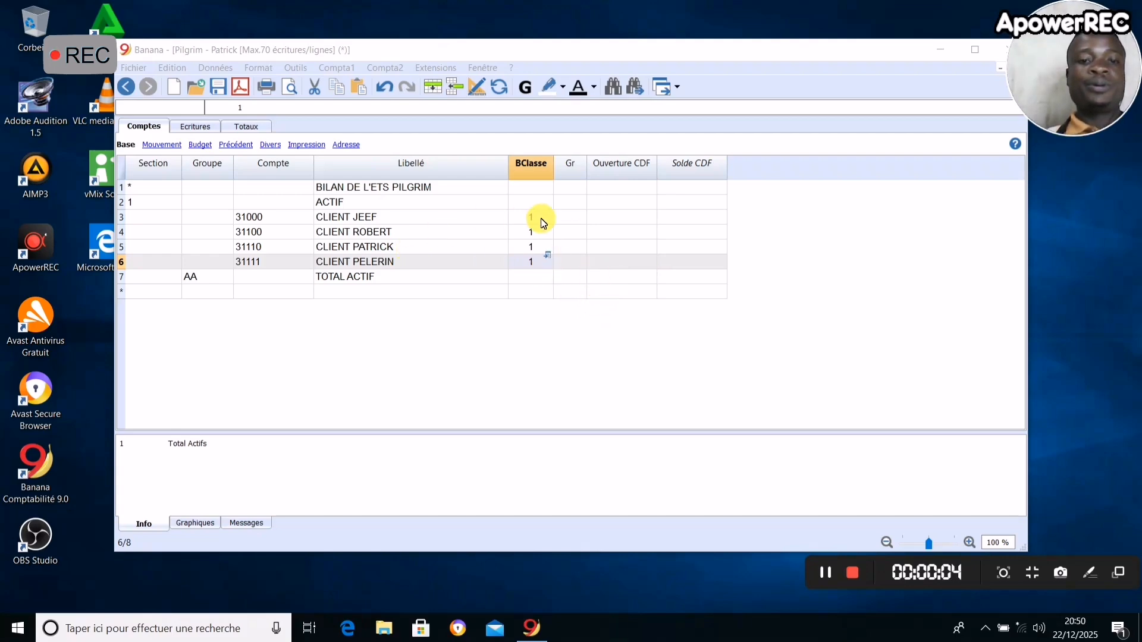
- Set Gr to AA for all four customer accounts so they add up into TOTAL ACTIF
{"action": "left_click", "coordinate": [569, 218]}
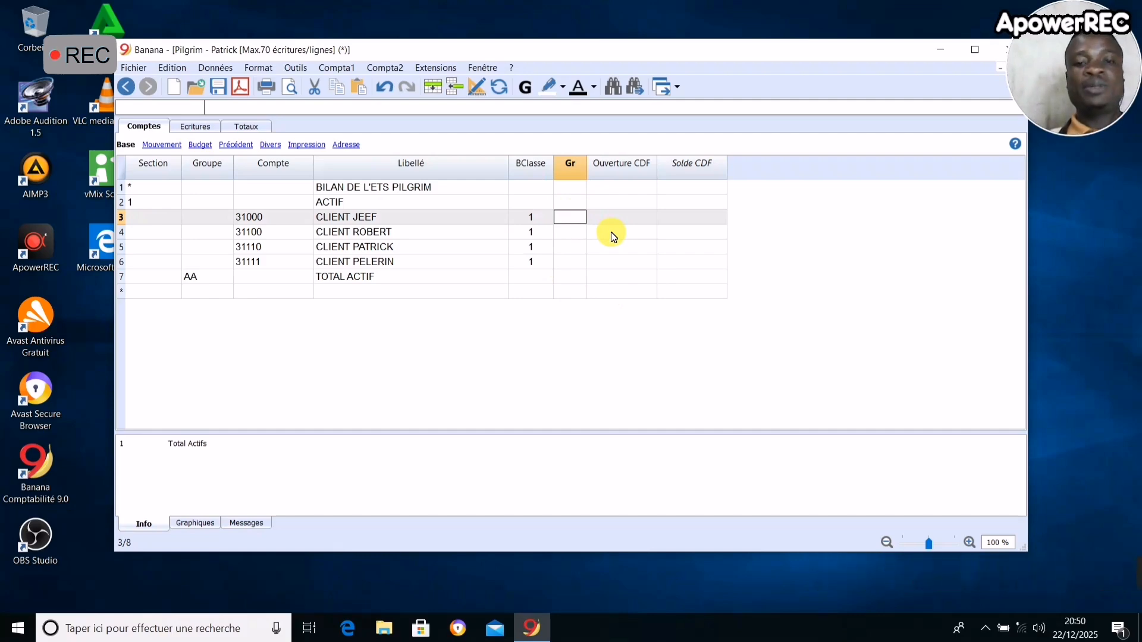
{"action": "type", "text": "AA"}
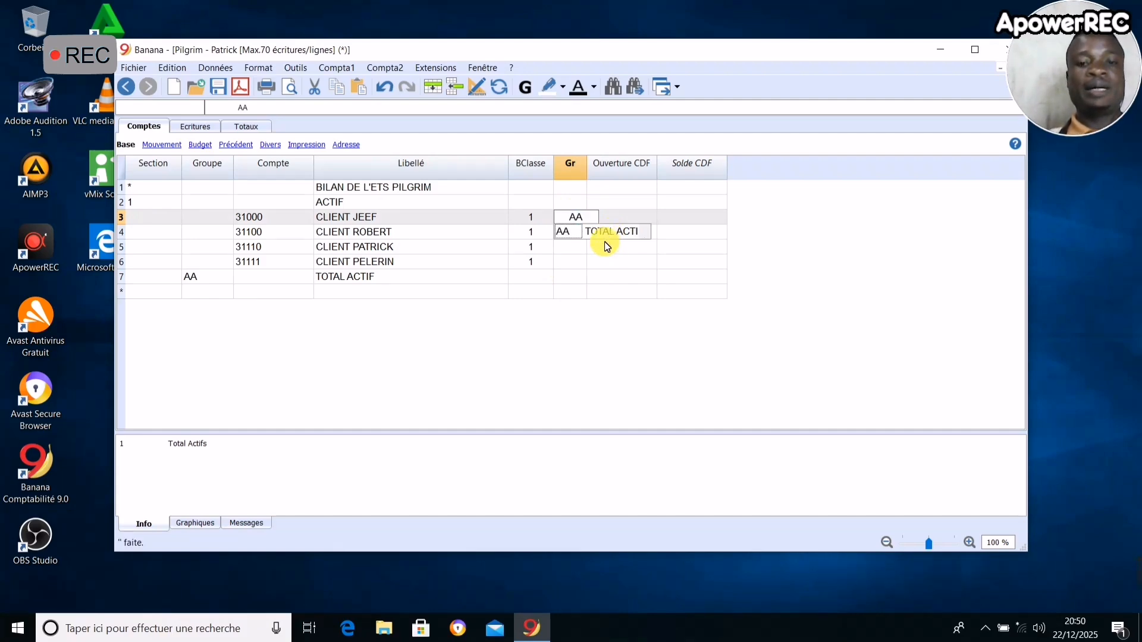
{"action": "left_click", "coordinate": [570, 245]}
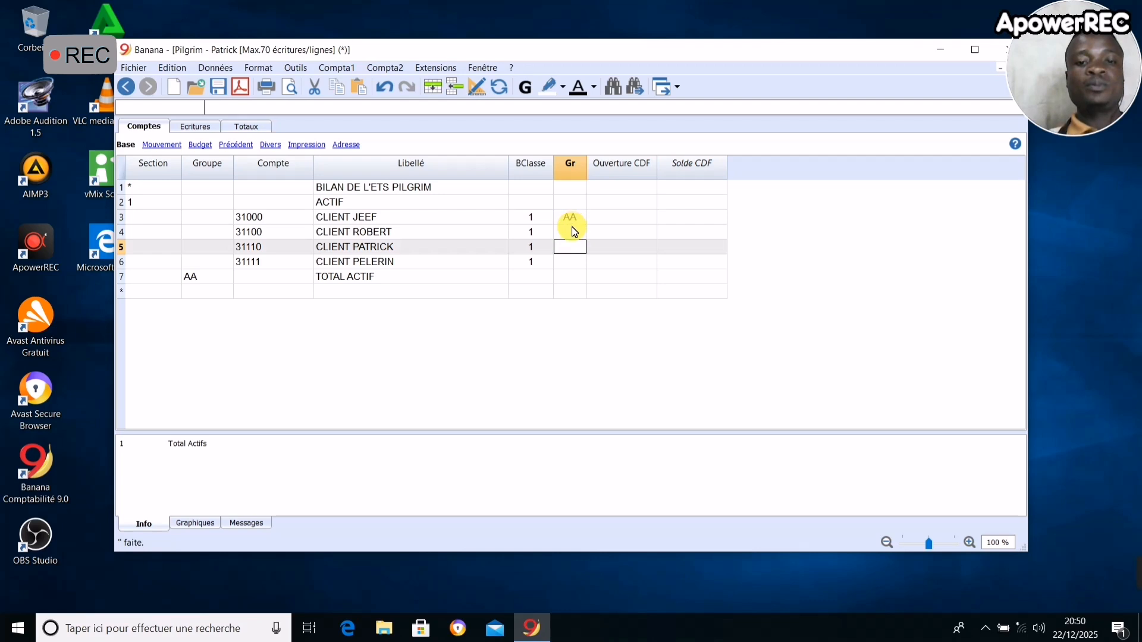
{"action": "left_click", "coordinate": [574, 234]}
{"action": "type", "text": "AA"}
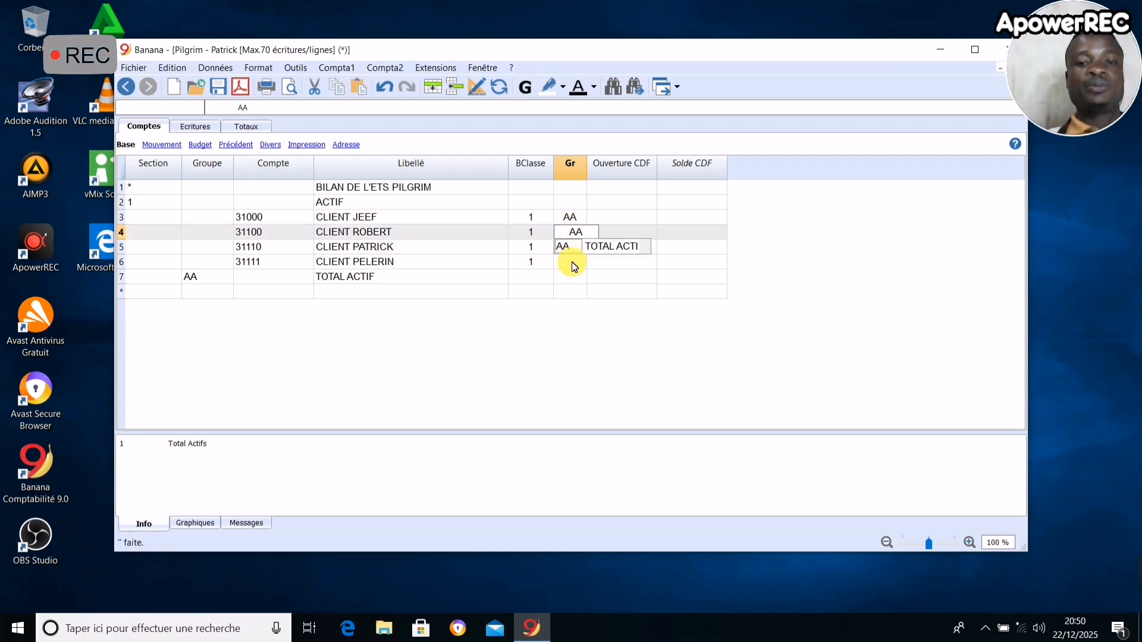
{"action": "key", "text": "Return"}
{"action": "left_click", "coordinate": [574, 248]}
{"action": "type", "text": "AA"}
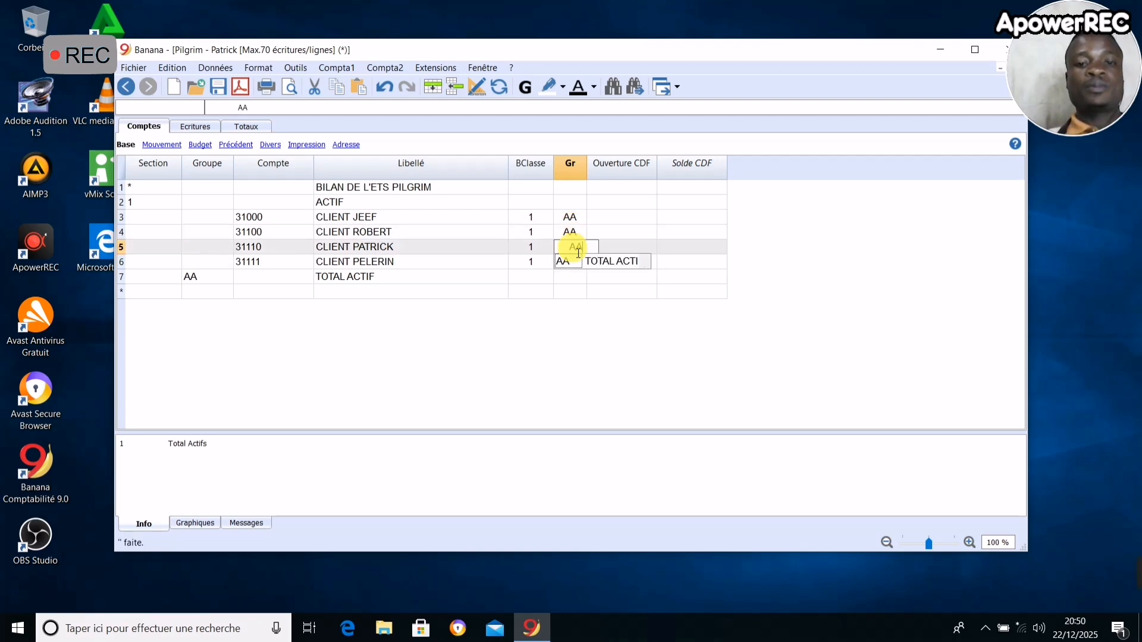
{"action": "left_click", "coordinate": [573, 279]}
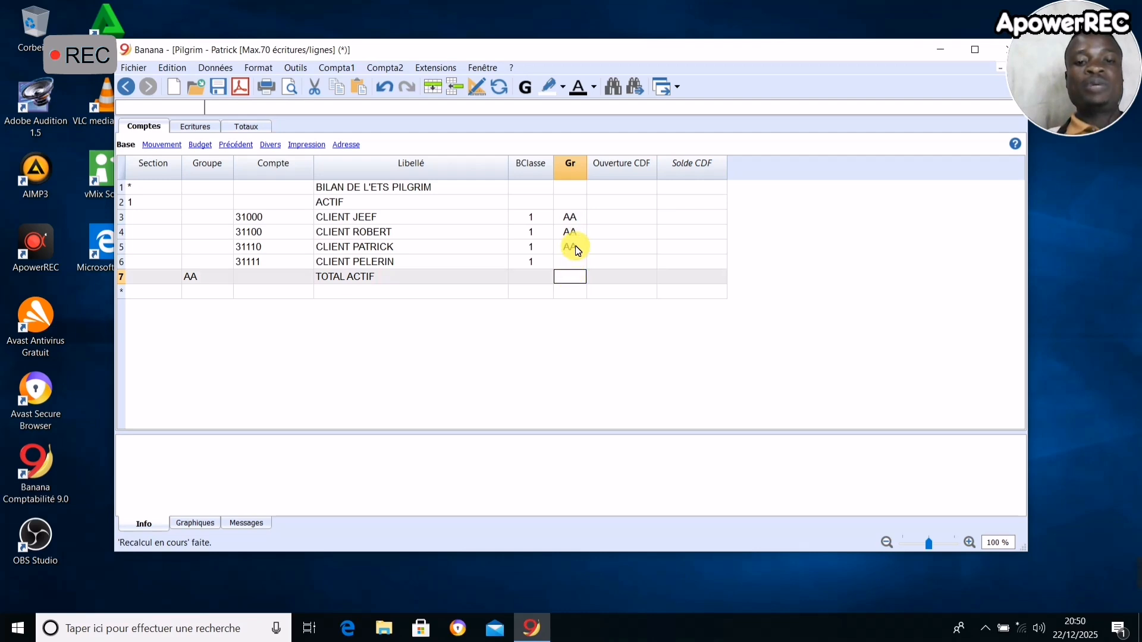
{"action": "left_click", "coordinate": [576, 262]}
{"action": "type", "text": "AA"}
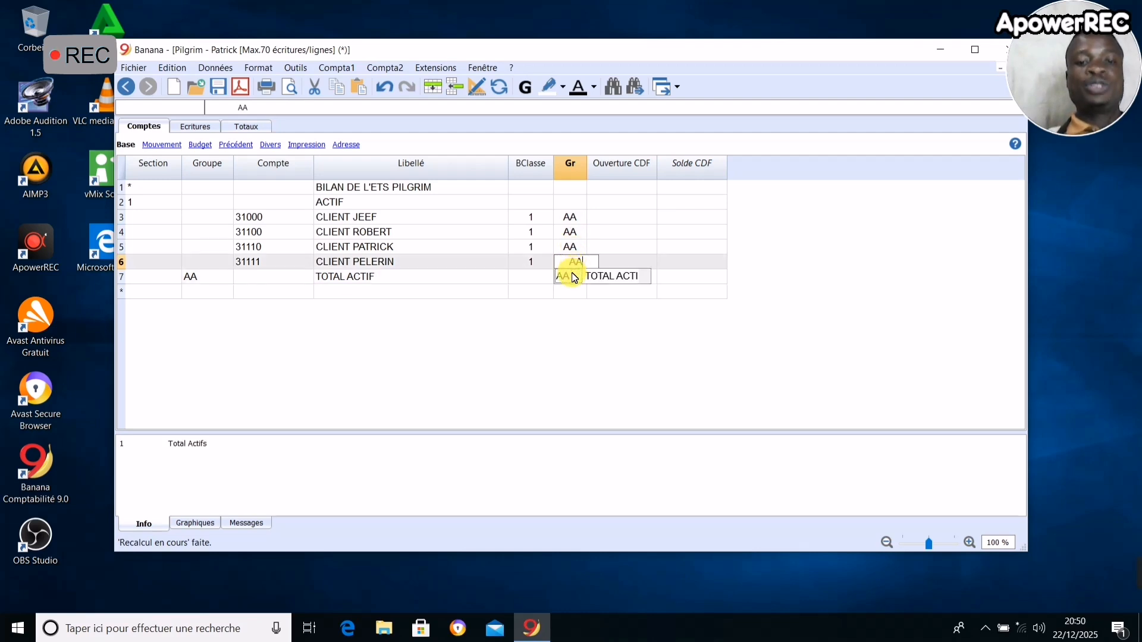
{"action": "left_click", "coordinate": [574, 294]}
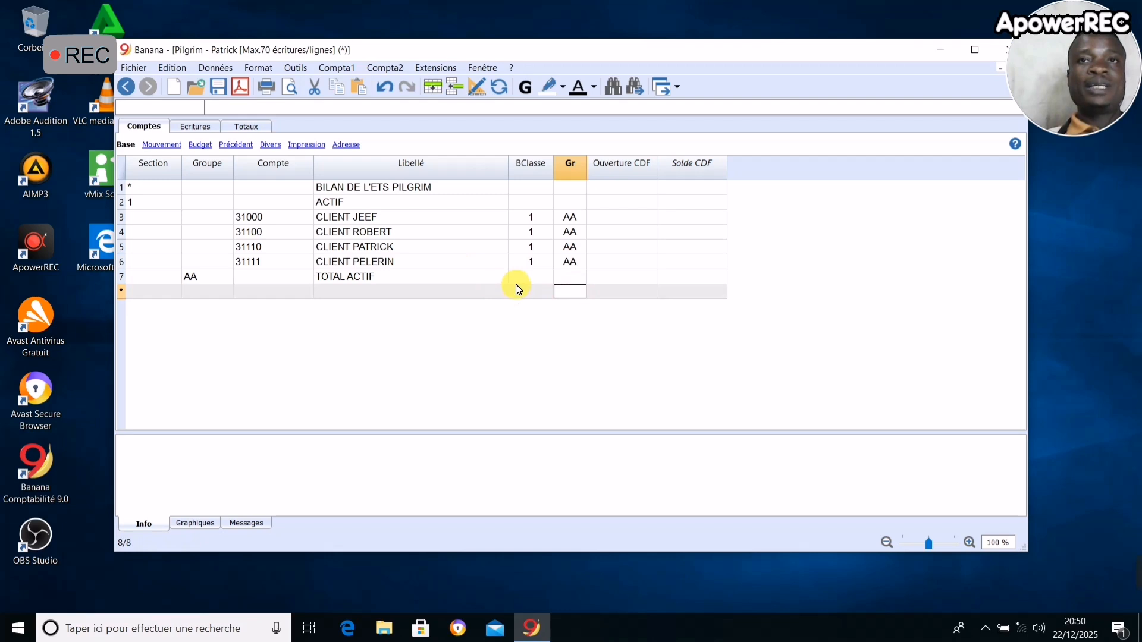
- Enter opening balances in CDF of 2000 for account 31000 and 3000 for account 31100
{"action": "left_click", "coordinate": [622, 220]}
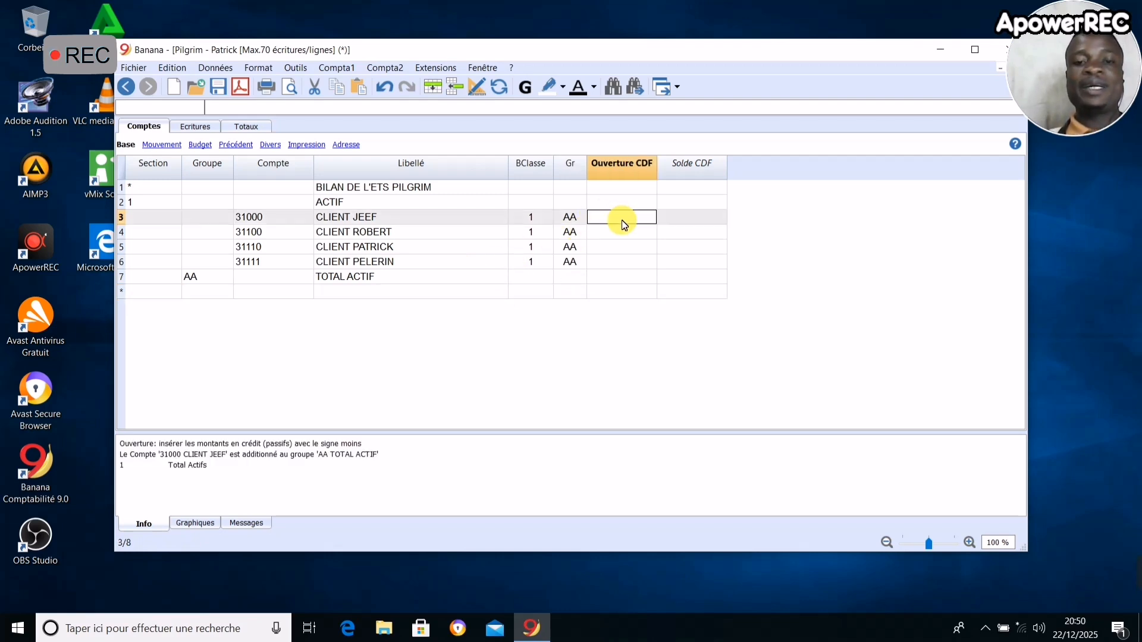
{"action": "type", "text": "2000"}
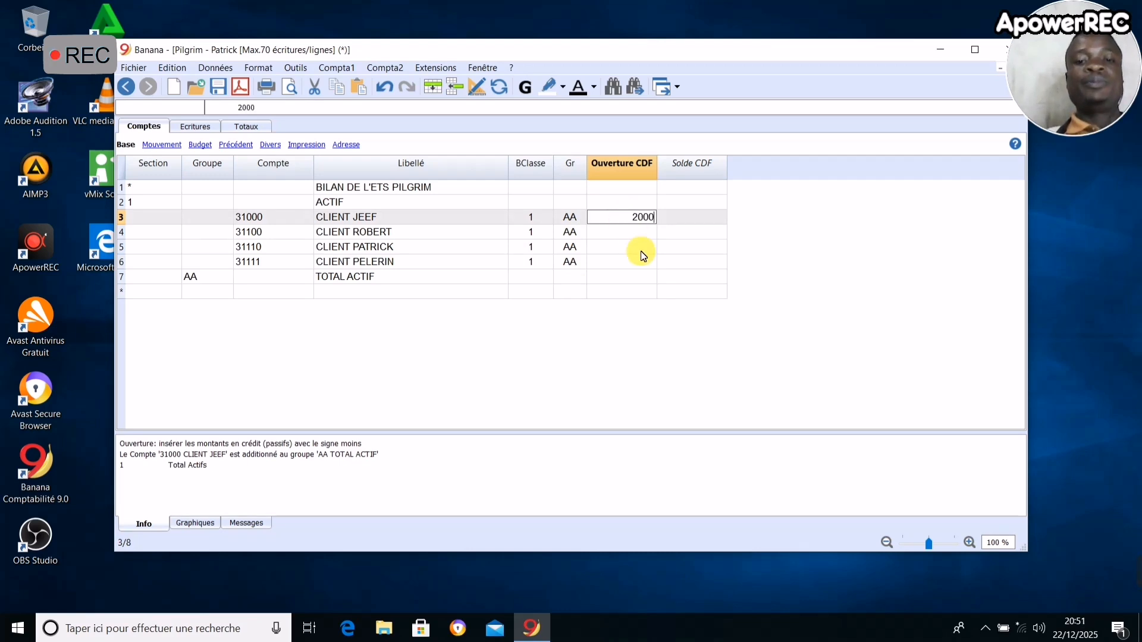
{"action": "left_click", "coordinate": [636, 277]}
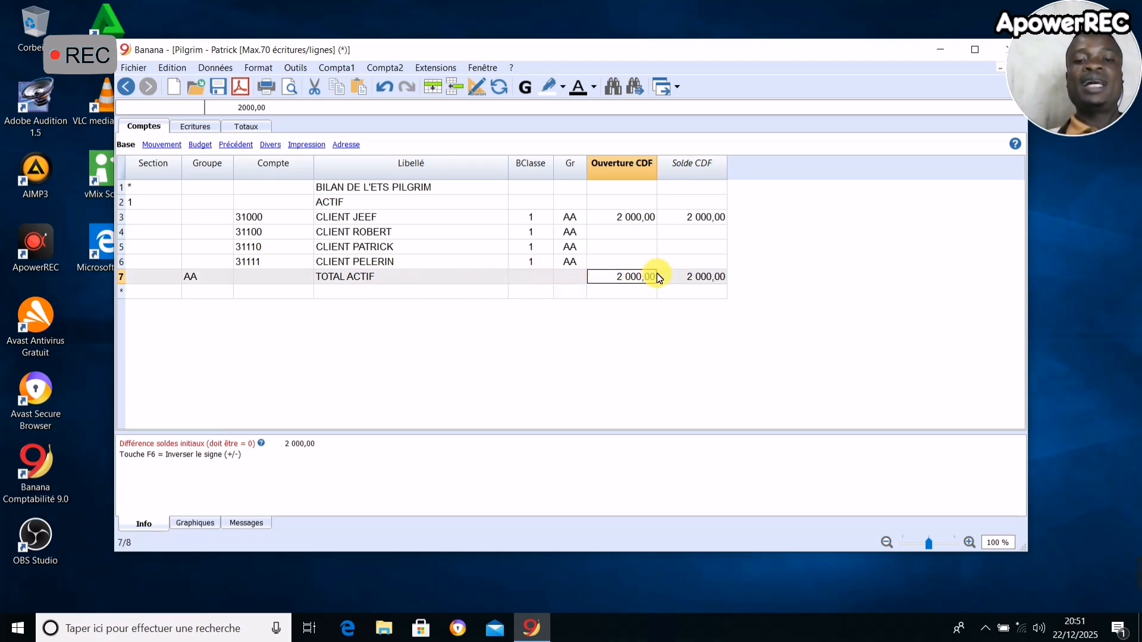
{"action": "left_click", "coordinate": [638, 238]}
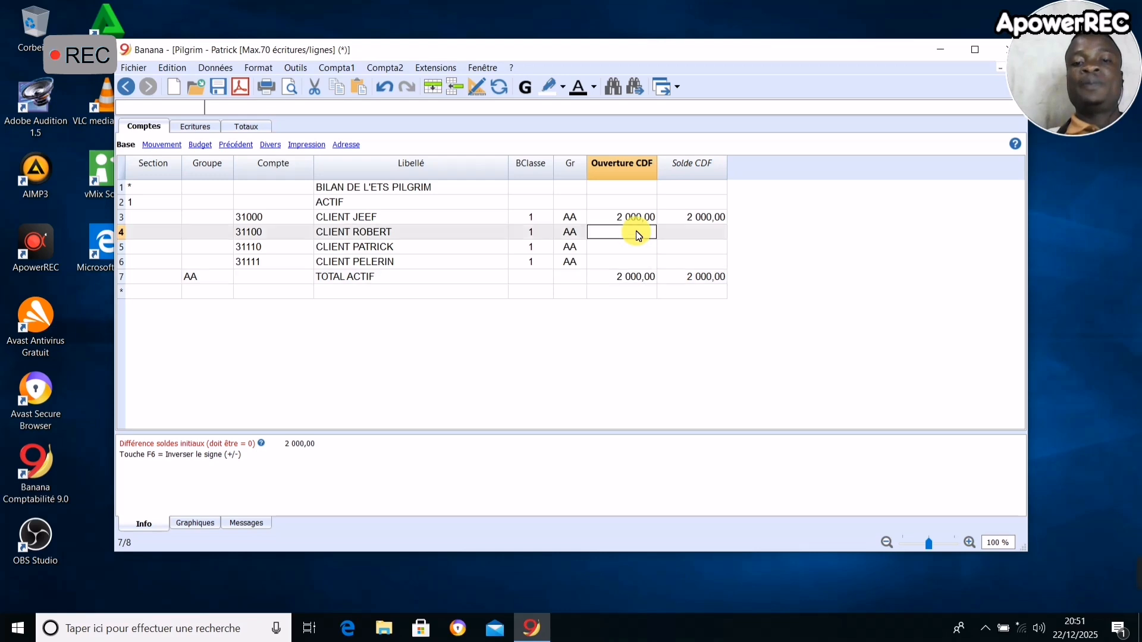
{"action": "type", "text": "3000"}
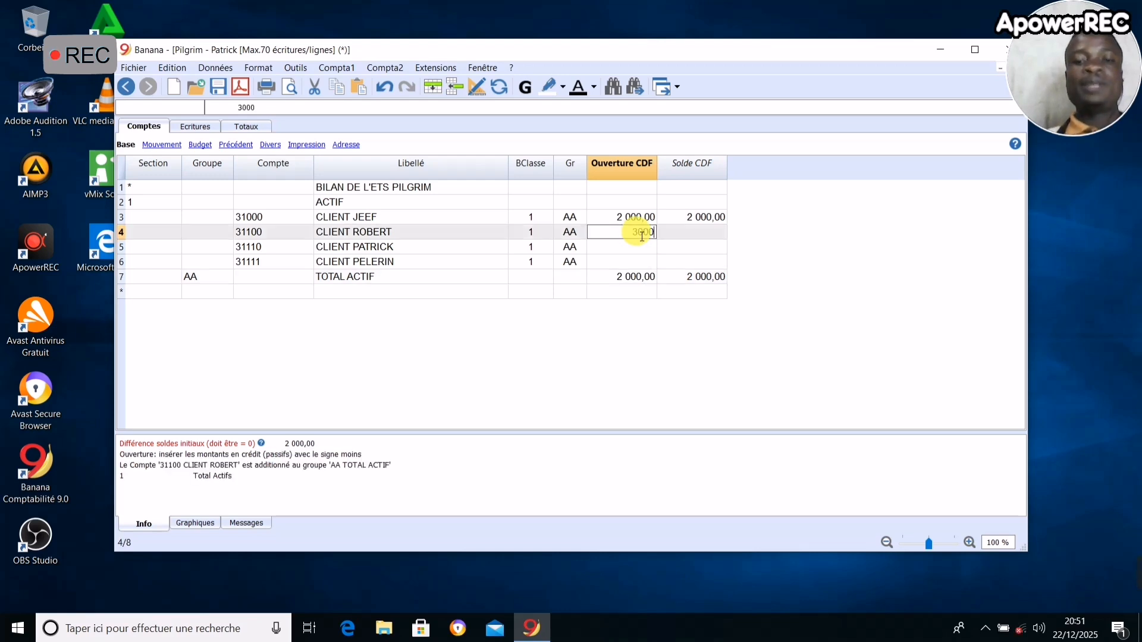
{"action": "left_click", "coordinate": [649, 295]}
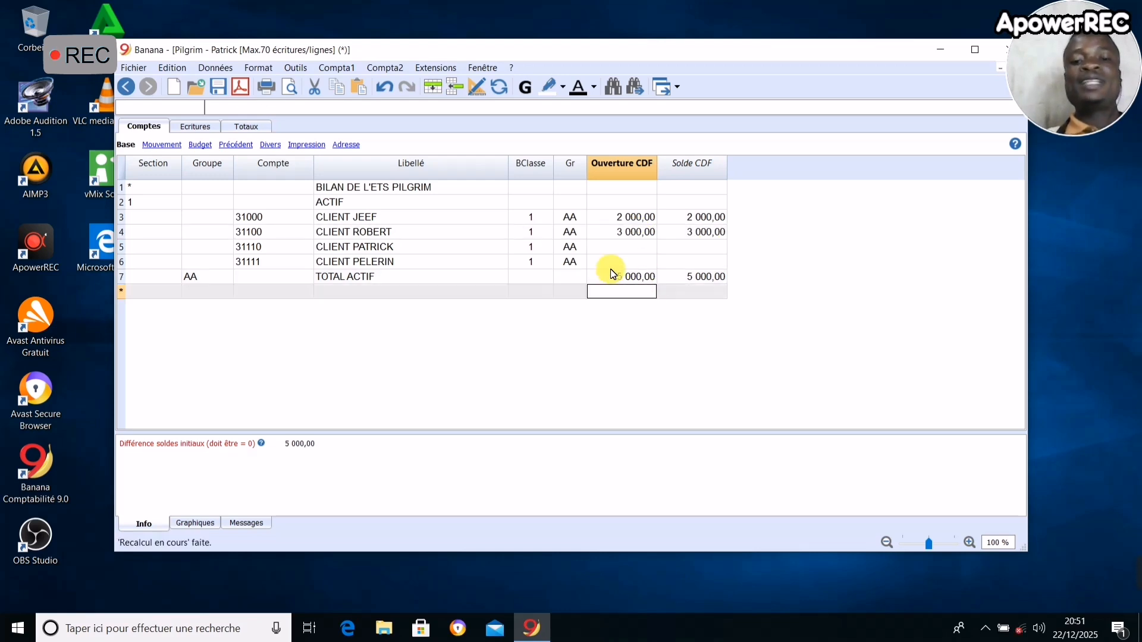
{"action": "left_click", "coordinate": [653, 284]}
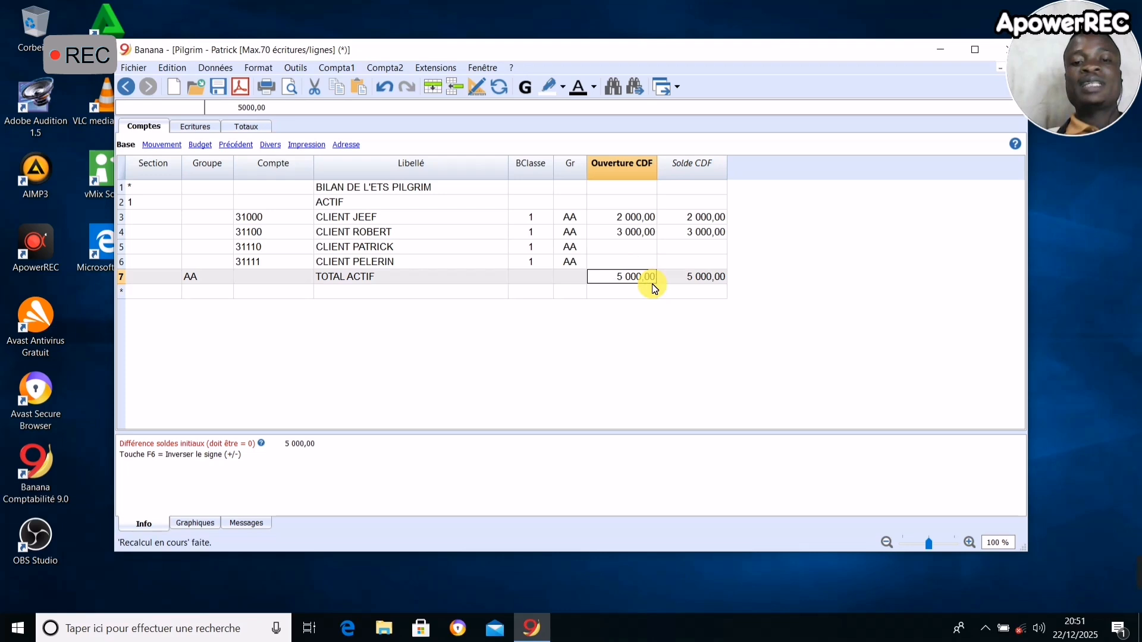
- Enter opening balances in CDF of 5000 for account 31110 and 15000 for account 31111
{"action": "left_click", "coordinate": [637, 248]}
{"action": "type", "text": "5"}
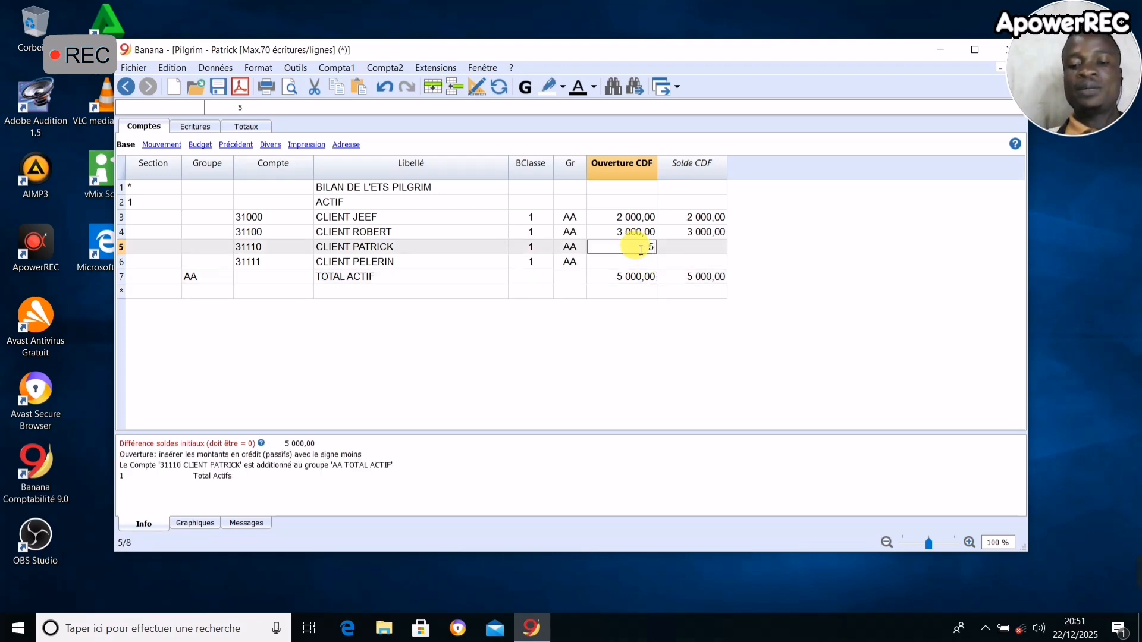
{"action": "type", "text": " 000"}
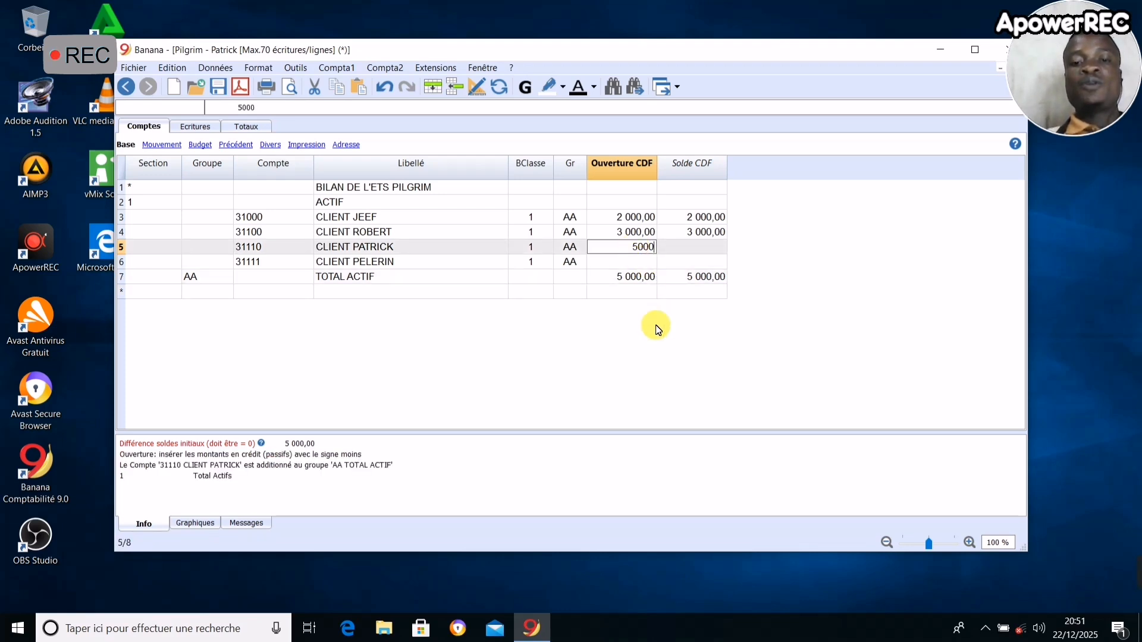
{"action": "key", "text": "Return"}
{"action": "left_click", "coordinate": [629, 277]}
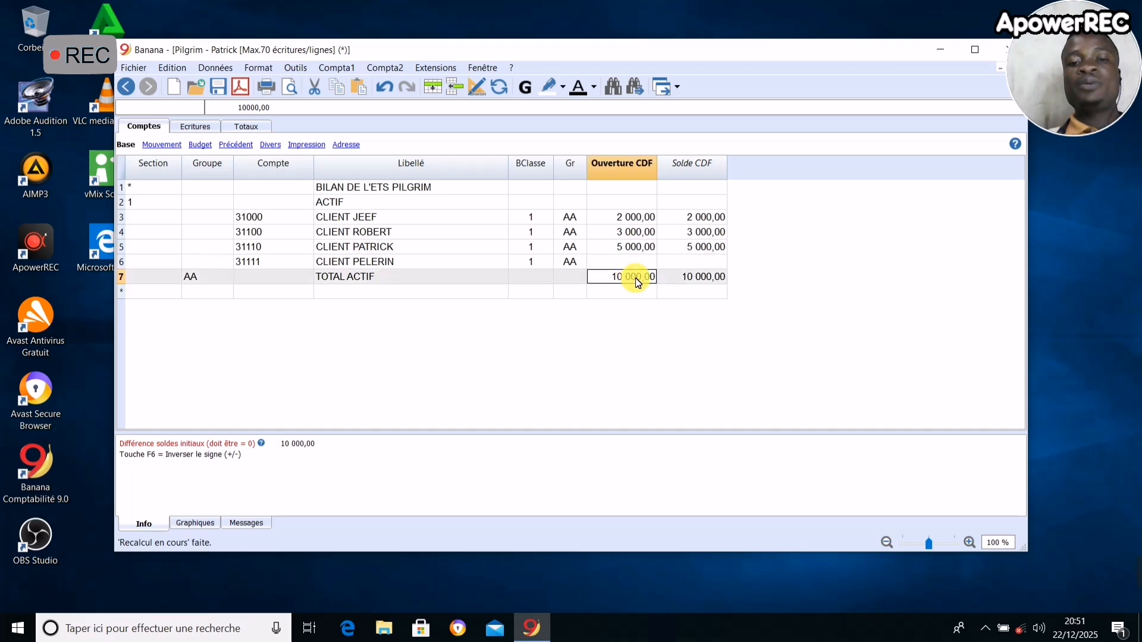
{"action": "left_click", "coordinate": [621, 262]}
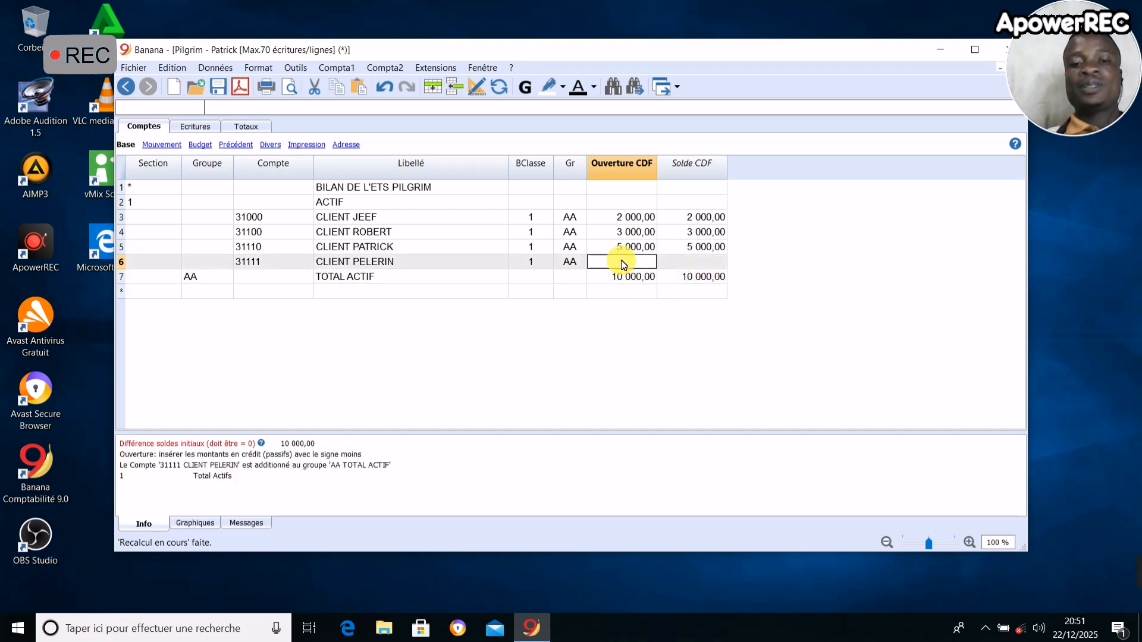
{"action": "type", "text": "15000"}
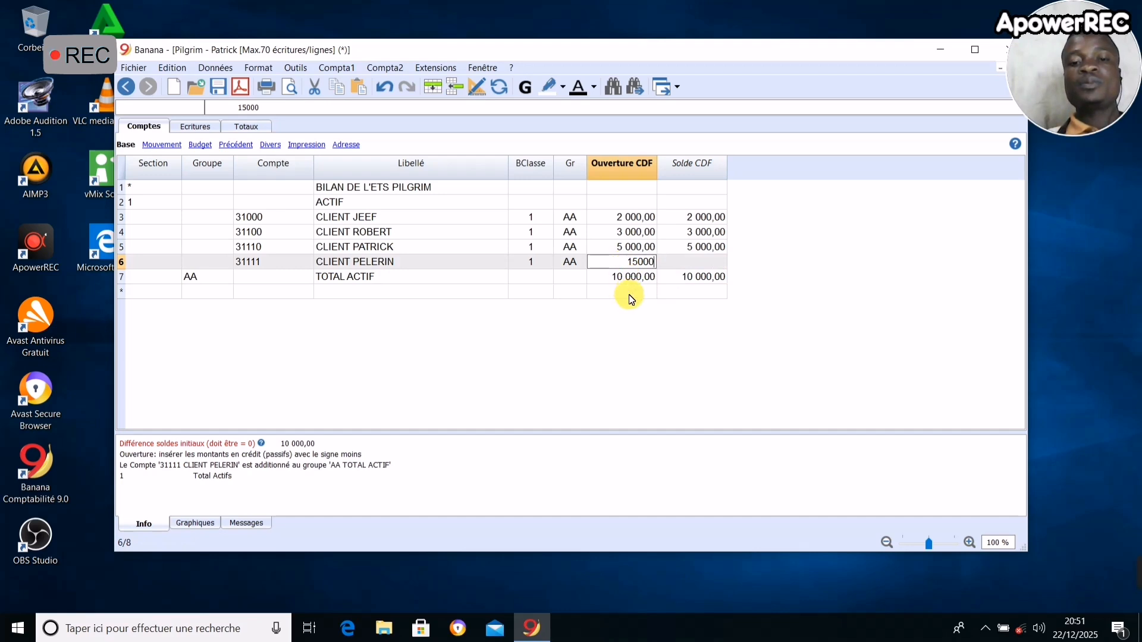
{"action": "left_click", "coordinate": [629, 293]}
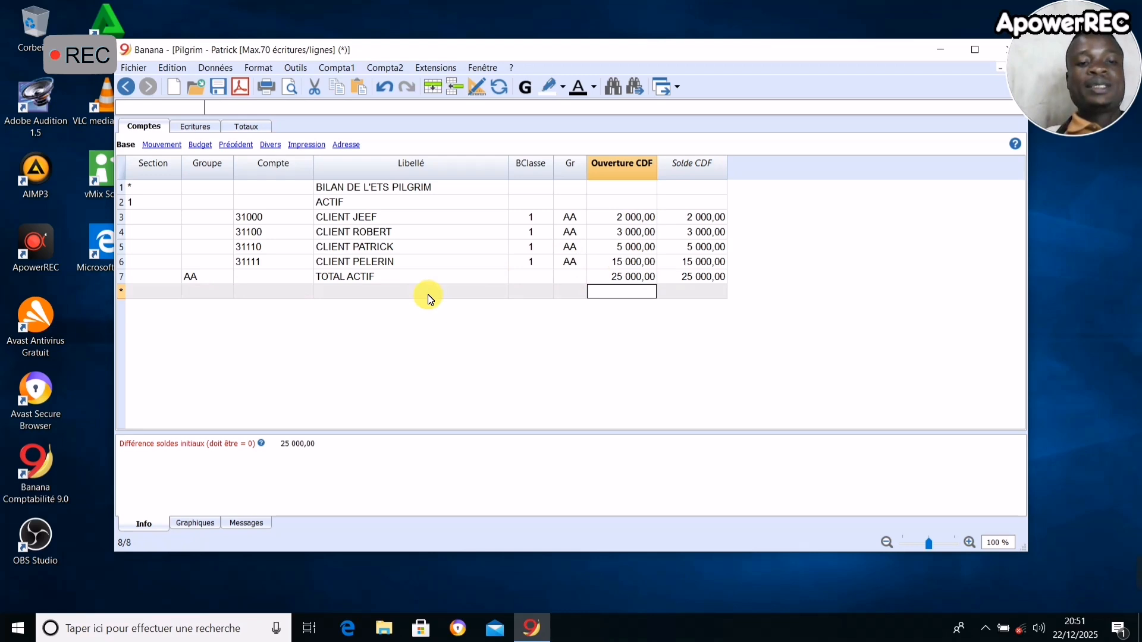
- Add a section 2 row below TOTAL ACTIF with the description PASSIF
{"action": "left_click", "coordinate": [198, 293]}
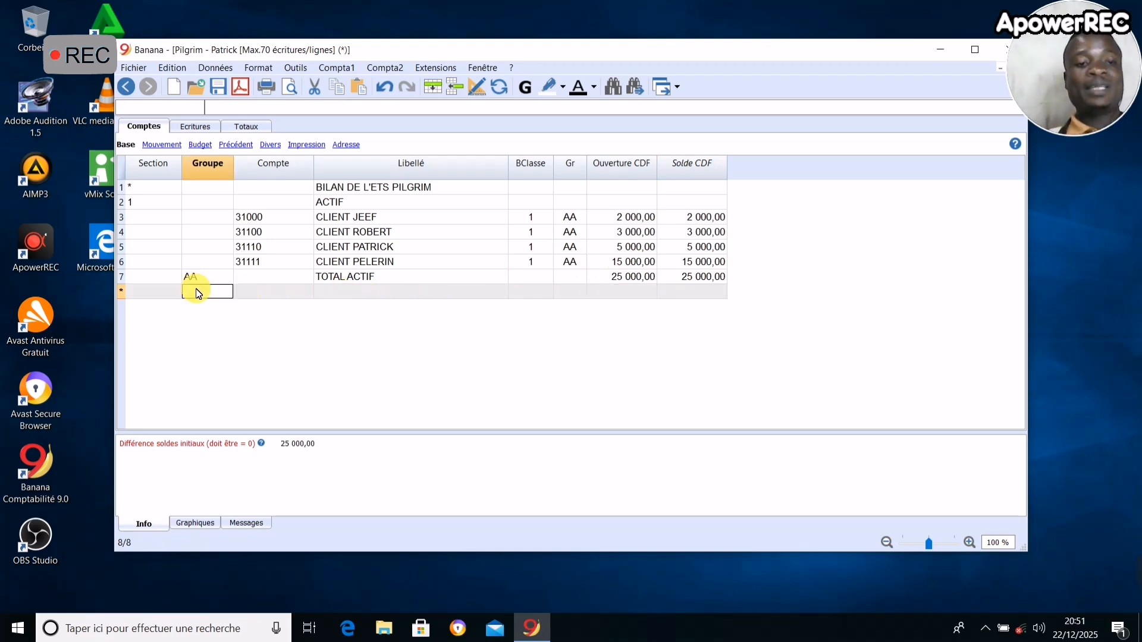
{"action": "left_click", "coordinate": [141, 293]}
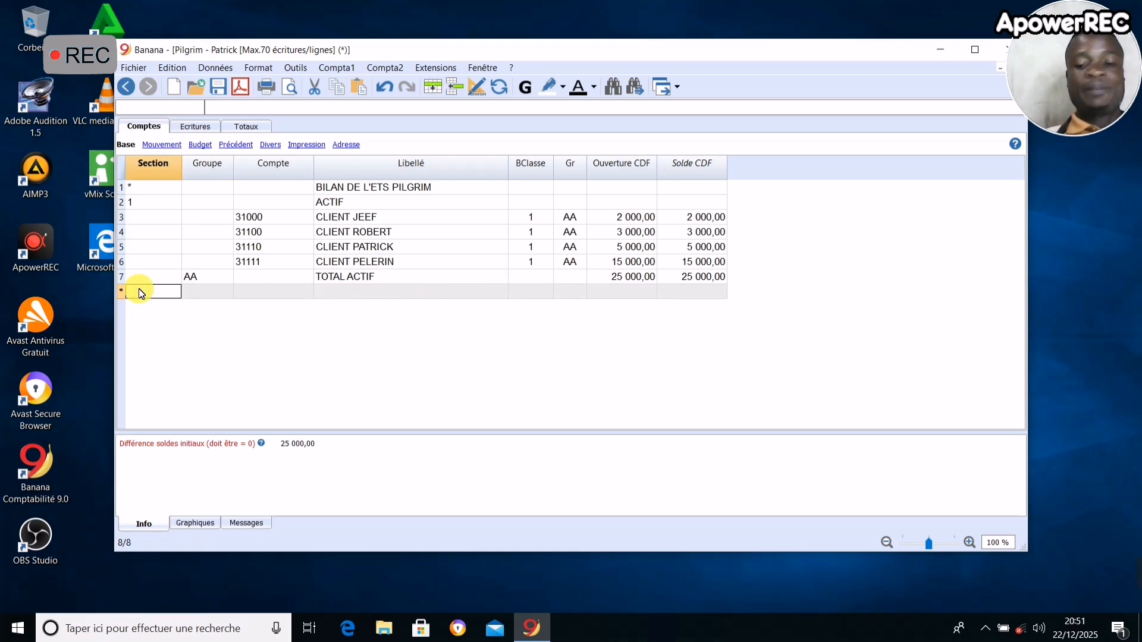
{"action": "type", "text": "2"}
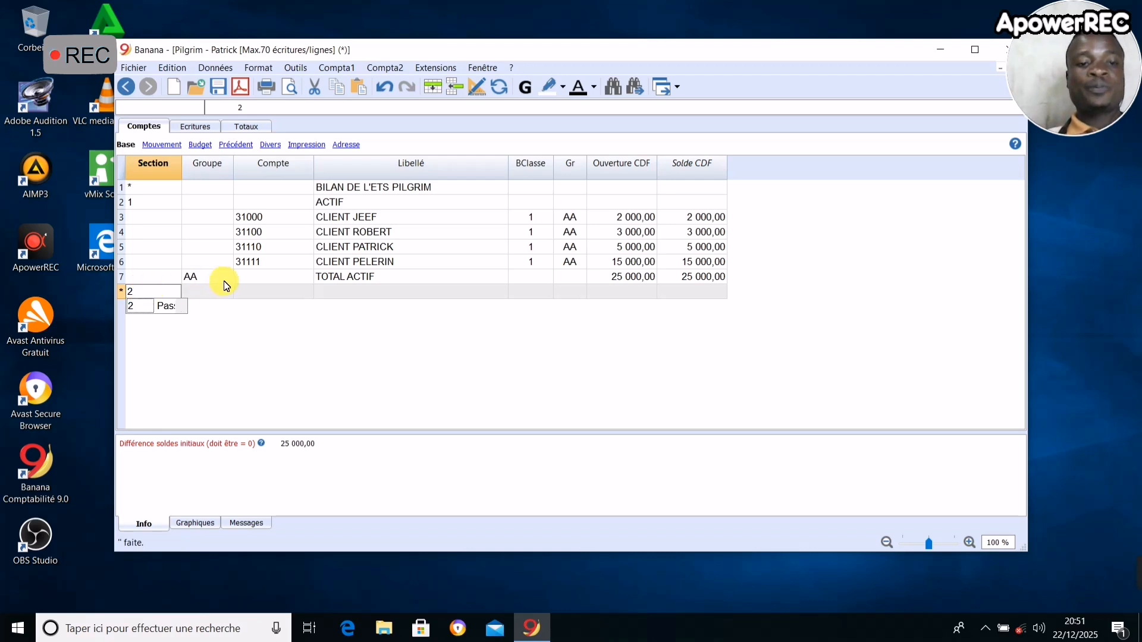
{"action": "left_click", "coordinate": [370, 293]}
{"action": "type", "text": "pass"}
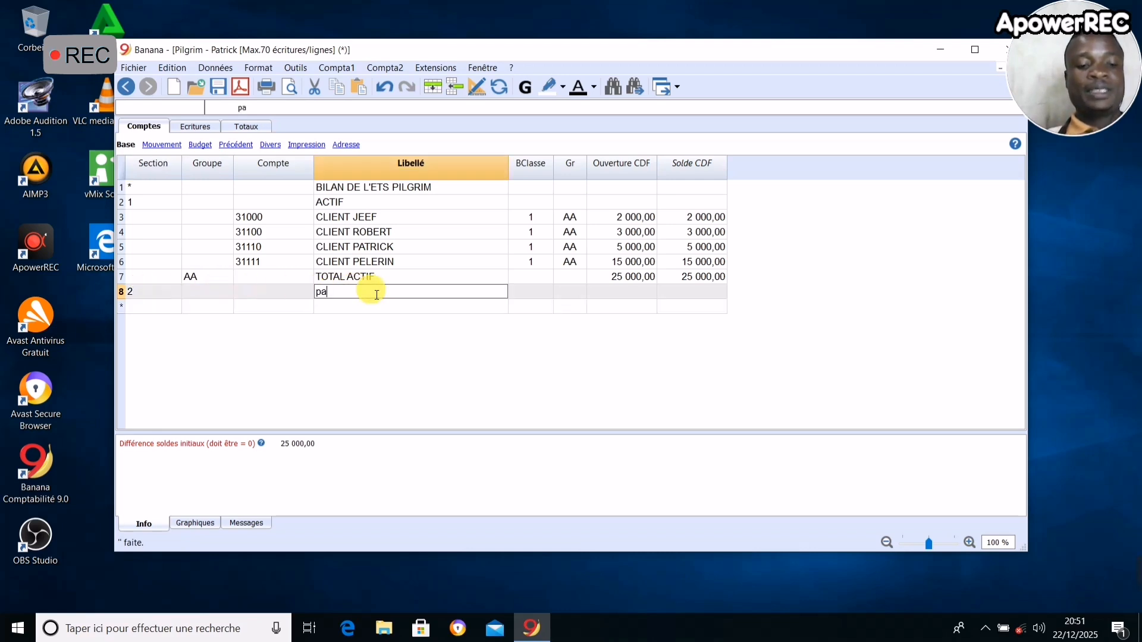
{"action": "key", "text": "BackSpace"}
{"action": "key", "text": "BackSpace"}
{"action": "key", "text": "BackSpace"}
{"action": "key", "text": "BackSpace"}
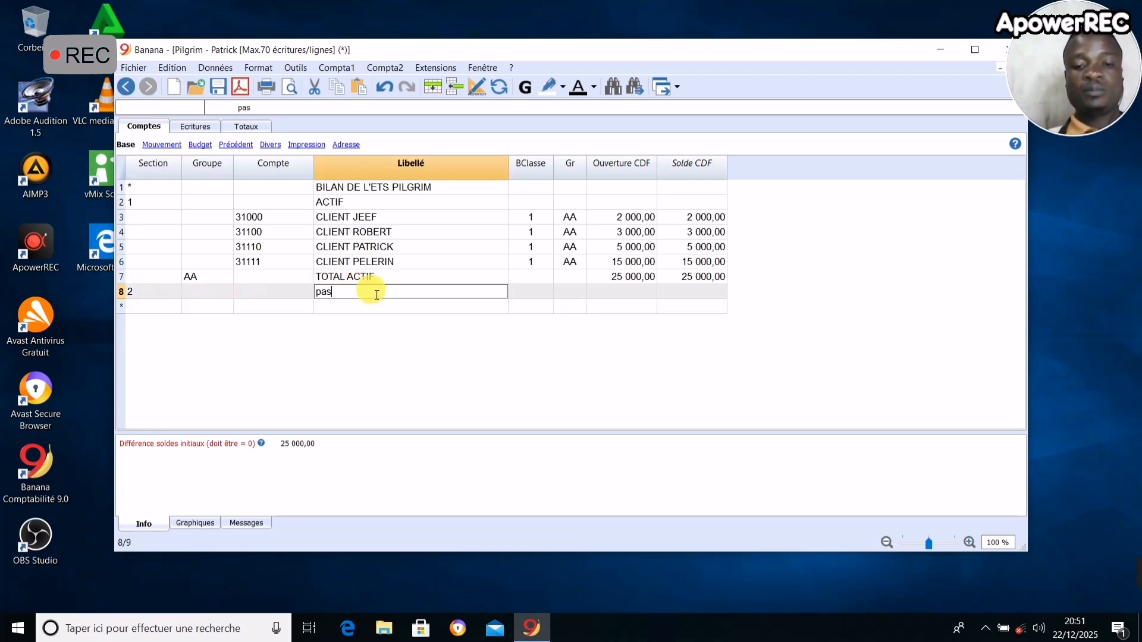
{"action": "type", "text": "PASSF"}
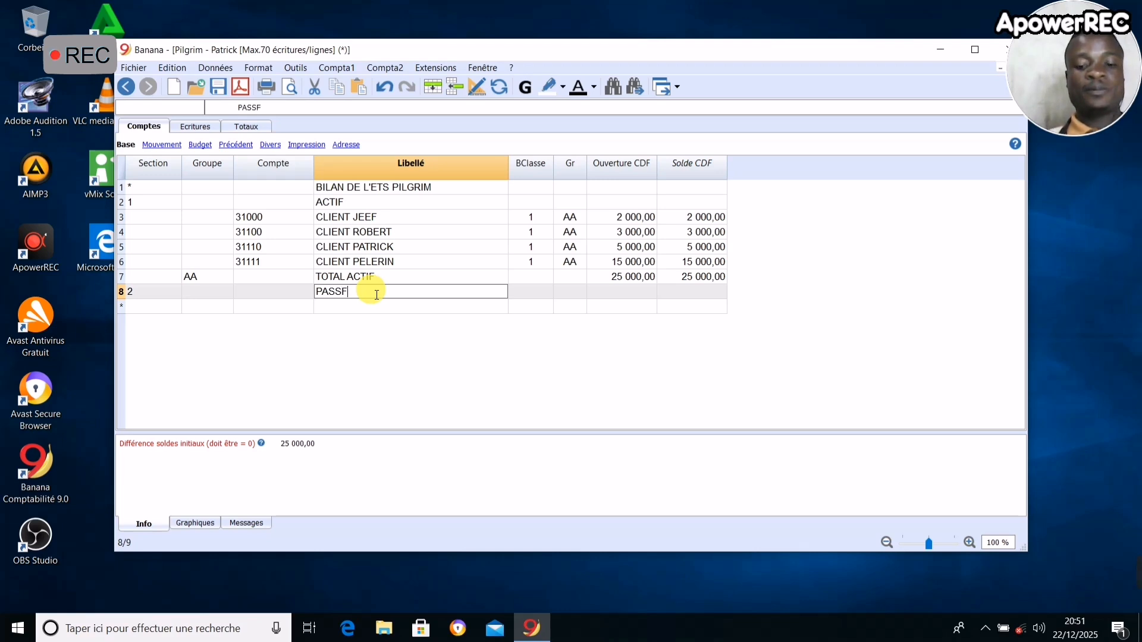
{"action": "key", "text": "BackSpace"}
- Add account 101 with the description CAPITAL below the PASSIF heading
{"action": "left_click", "coordinate": [191, 306]}
{"action": "left_click", "coordinate": [288, 307]}
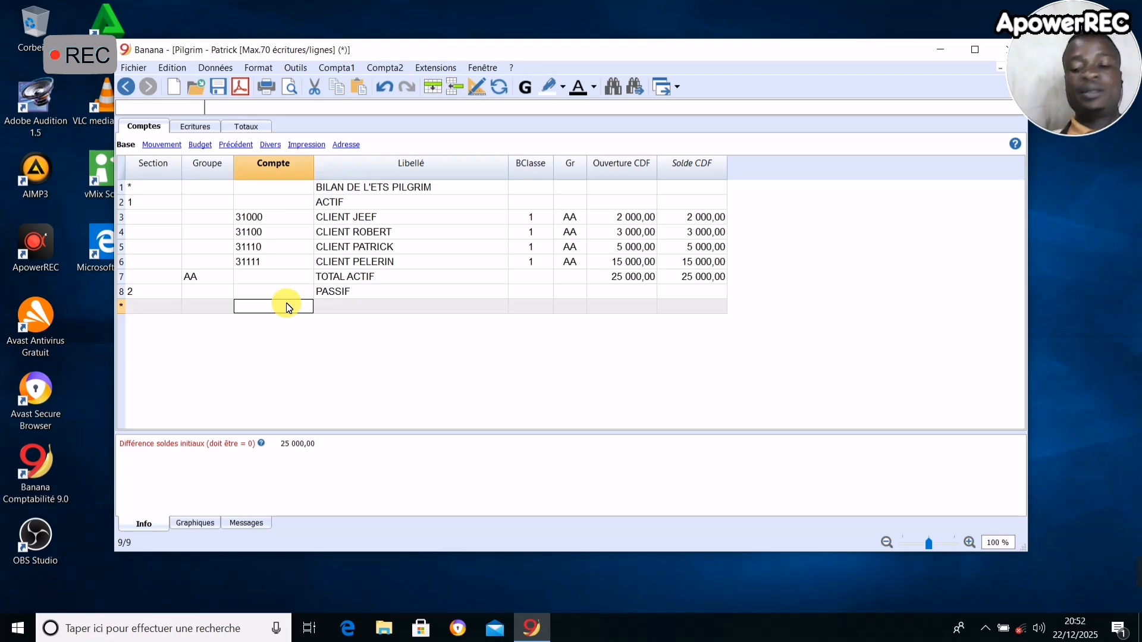
{"action": "key", "text": "End"}
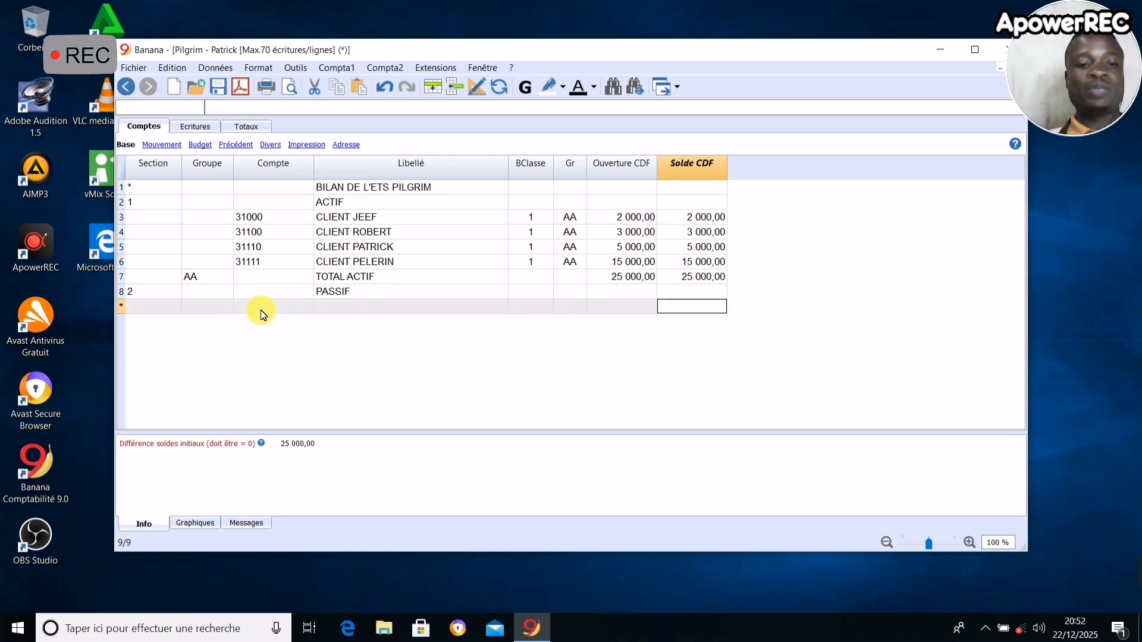
{"action": "left_click", "coordinate": [262, 314]}
{"action": "key", "text": "End"}
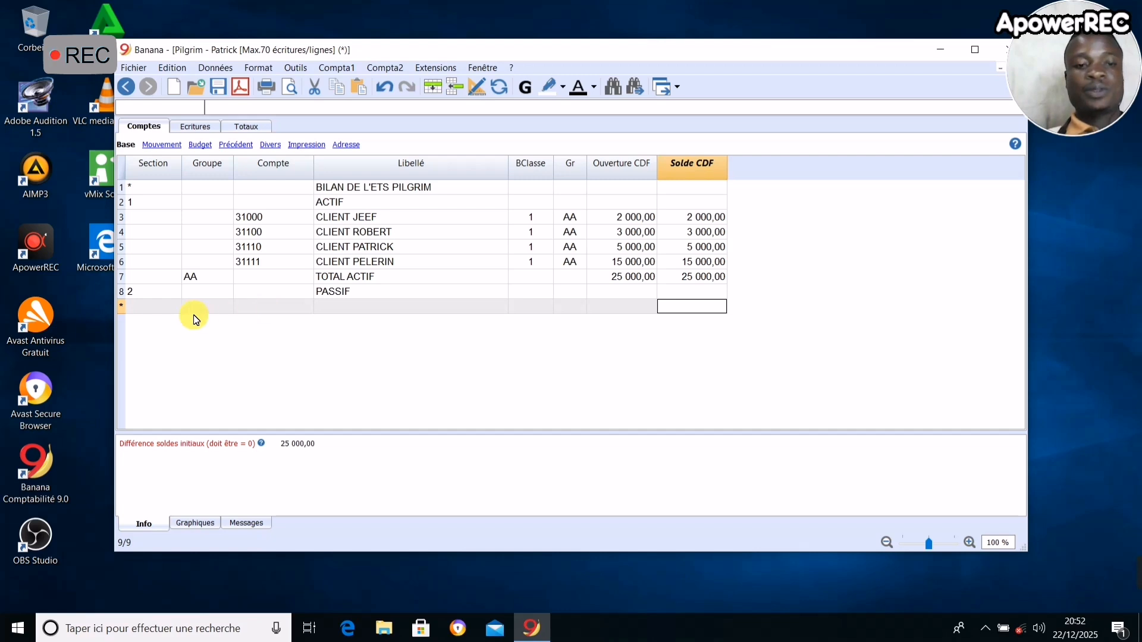
{"action": "left_click", "coordinate": [244, 308]}
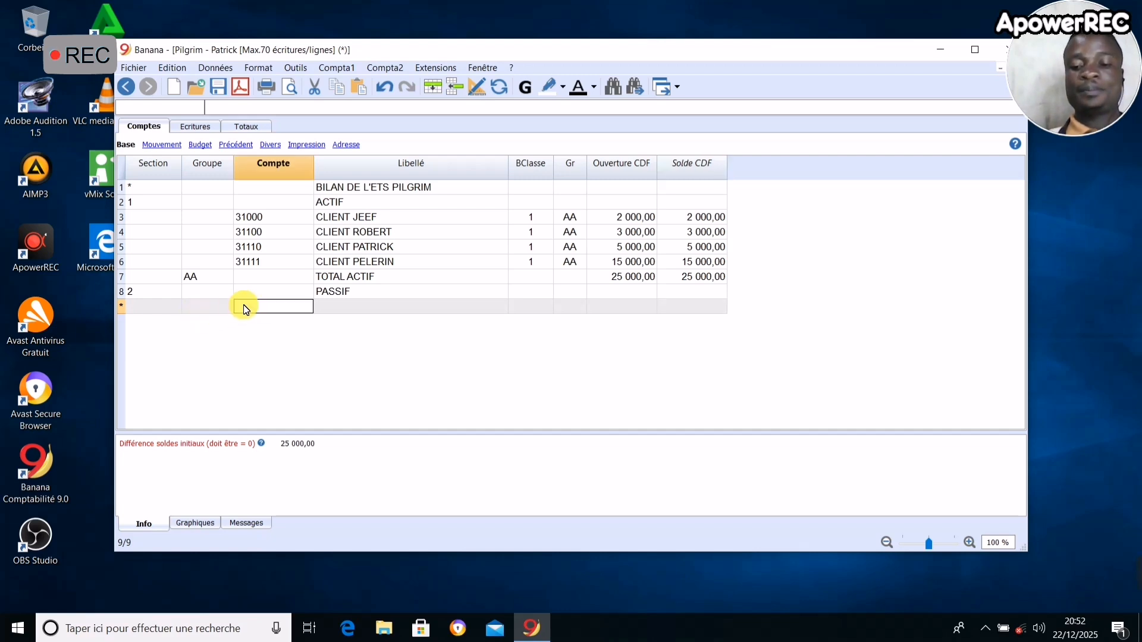
{"action": "type", "text": "101"}
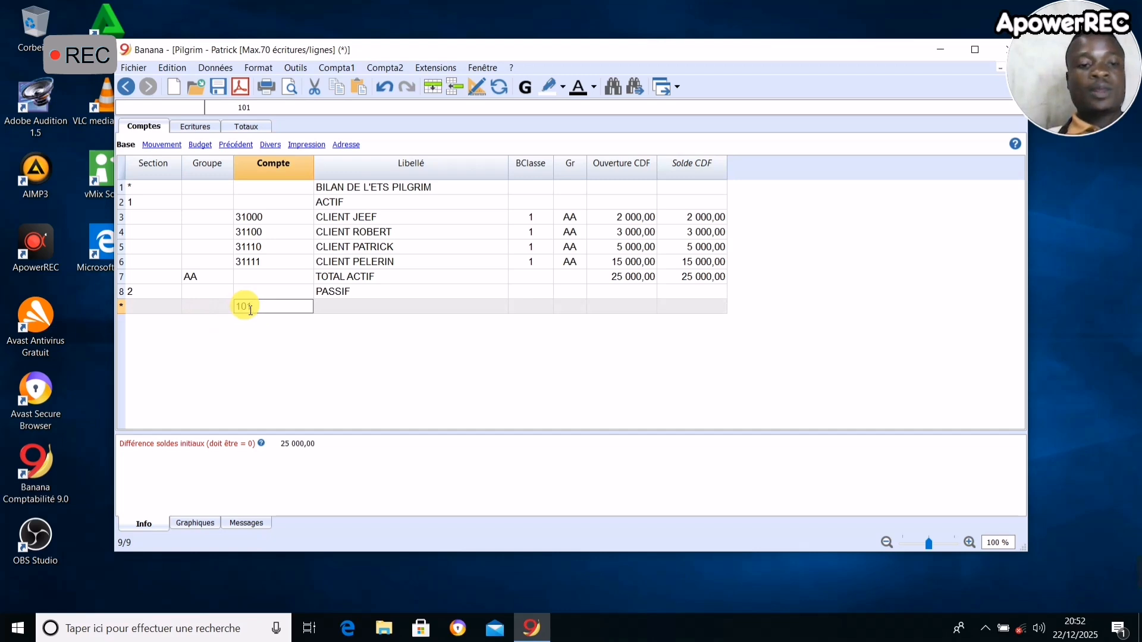
{"action": "left_click", "coordinate": [325, 308]}
{"action": "type", "text": "ca"}
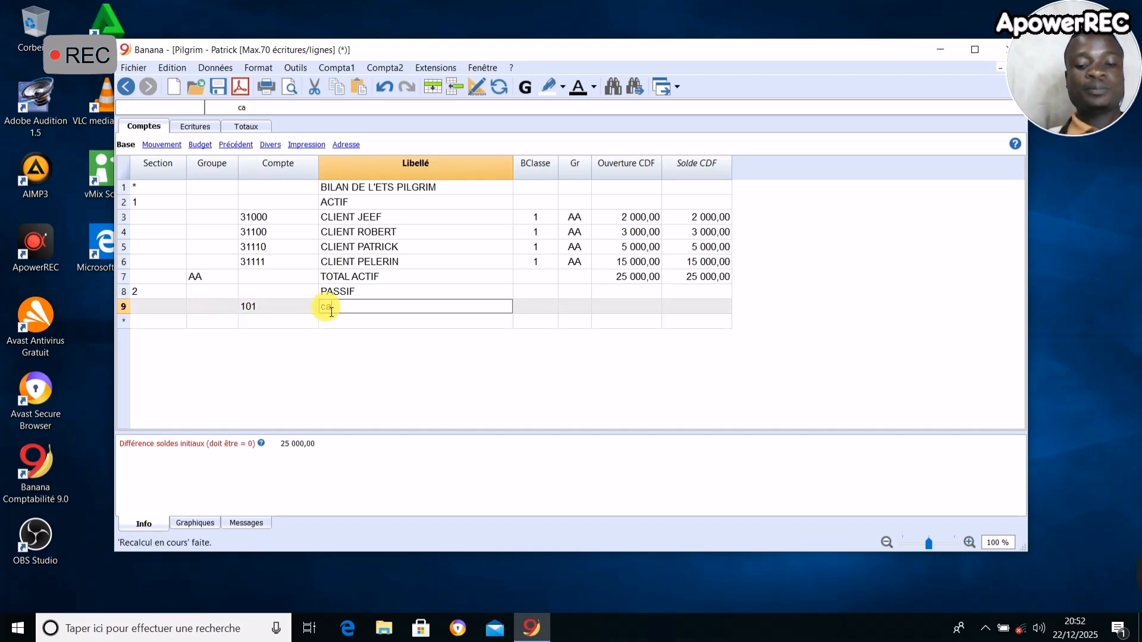
{"action": "type", "text": "pita"}
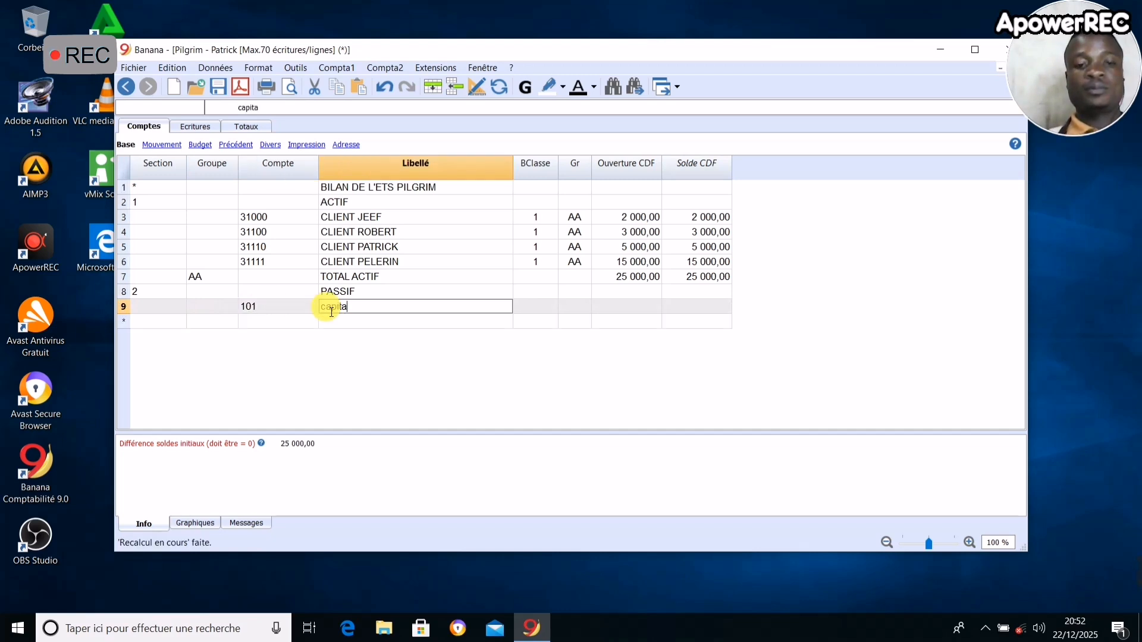
{"action": "key", "text": "BackSpace"}
{"action": "key", "text": "BackSpace"}
{"action": "key", "text": "BackSpace"}
{"action": "key", "text": "BackSpace"}
{"action": "key", "text": "BackSpace"}
{"action": "key", "text": "BackSpace"}
{"action": "type", "text": "CA"}
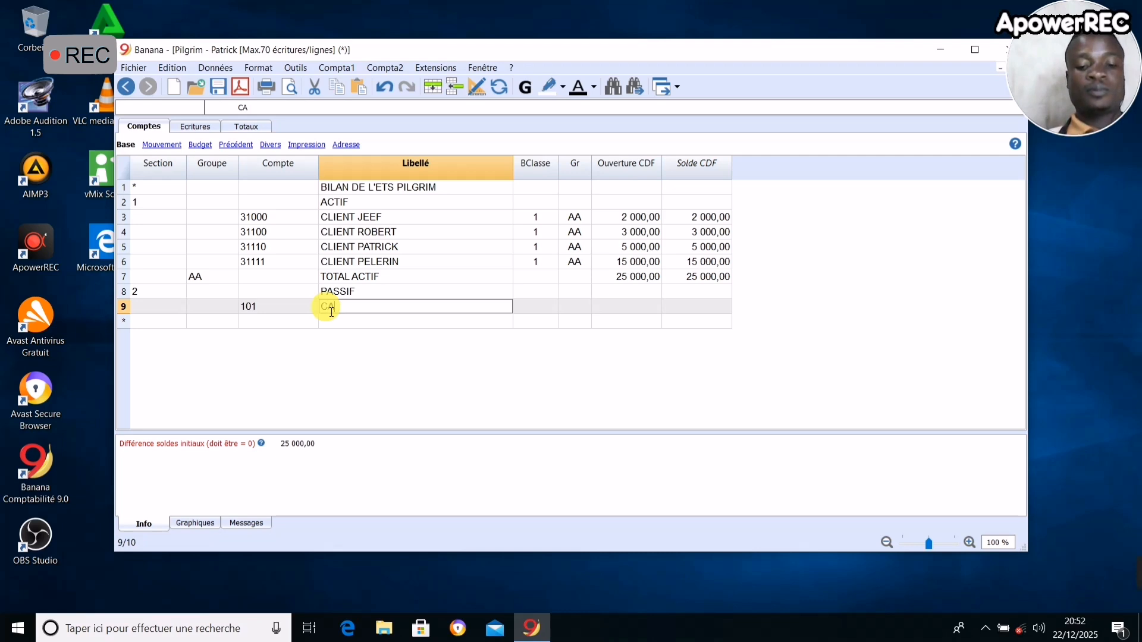
{"action": "type", "text": "PITAL"}
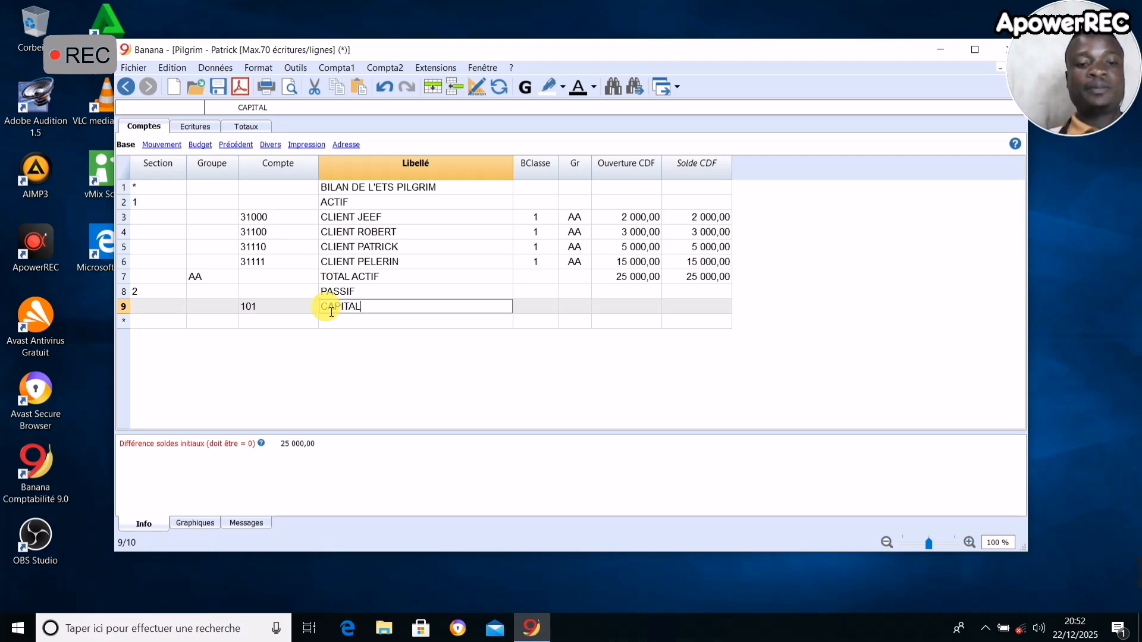
- Add account 401 with the description FOURNISSEUR below the CAPITAL account
{"action": "left_click", "coordinate": [257, 327]}
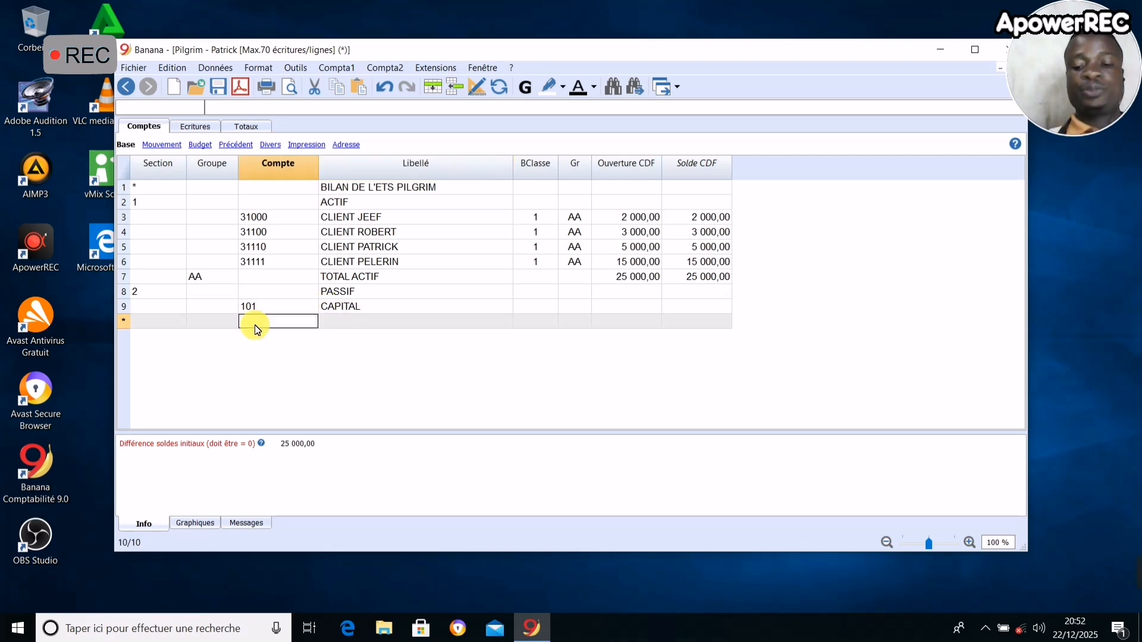
{"action": "key", "text": "Left"}
{"action": "left_click", "coordinate": [277, 325]}
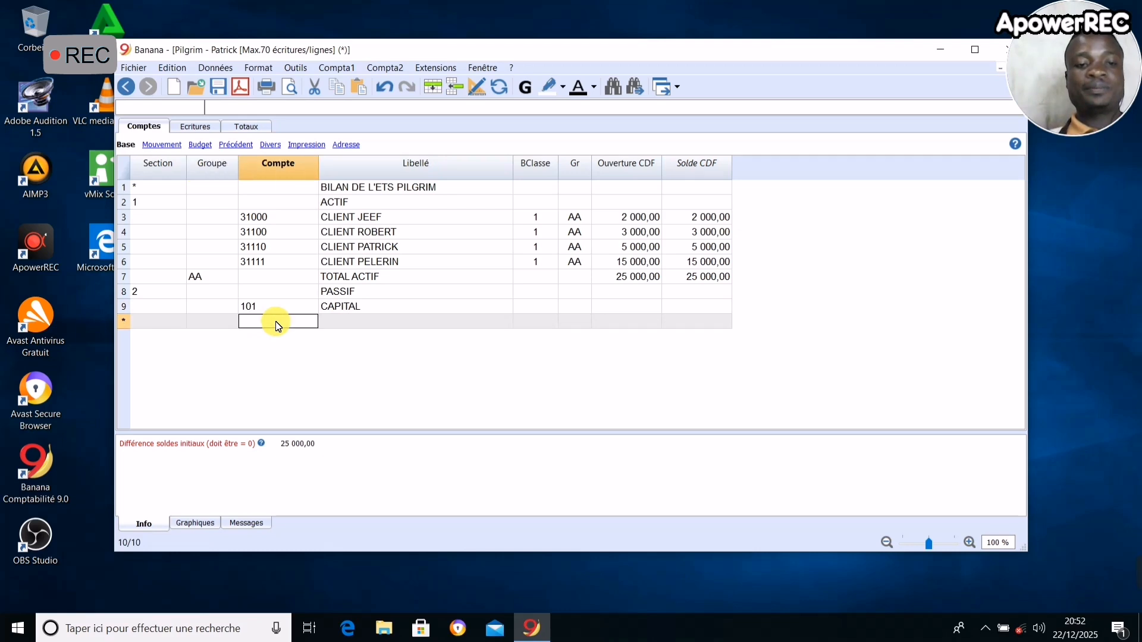
{"action": "type", "text": "401"}
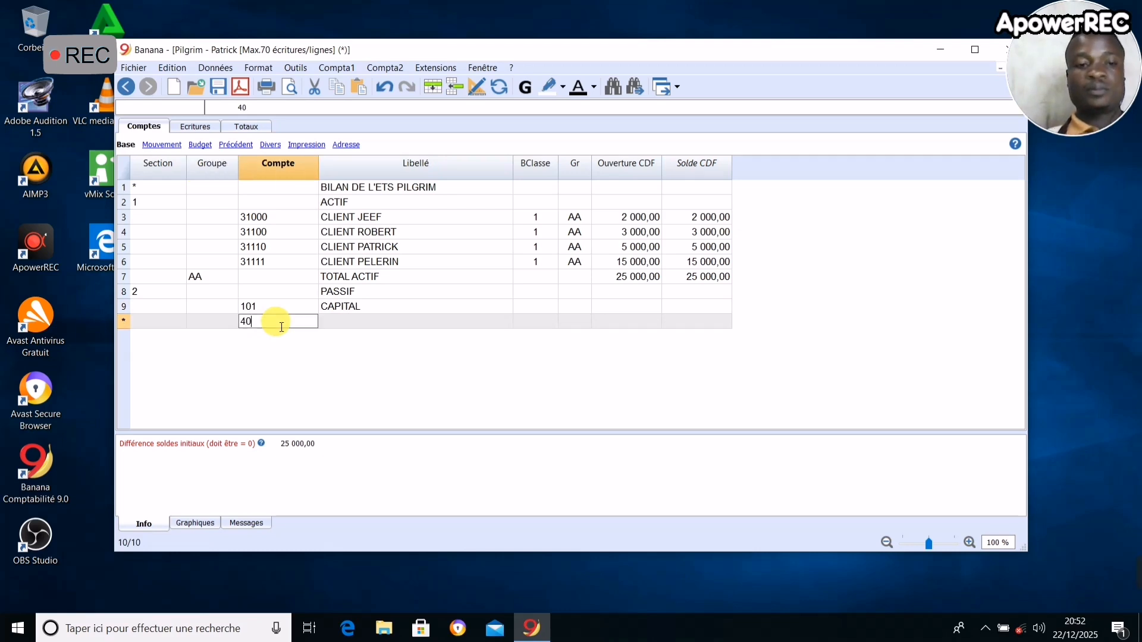
{"action": "left_click", "coordinate": [350, 331]}
{"action": "type", "text": "four"}
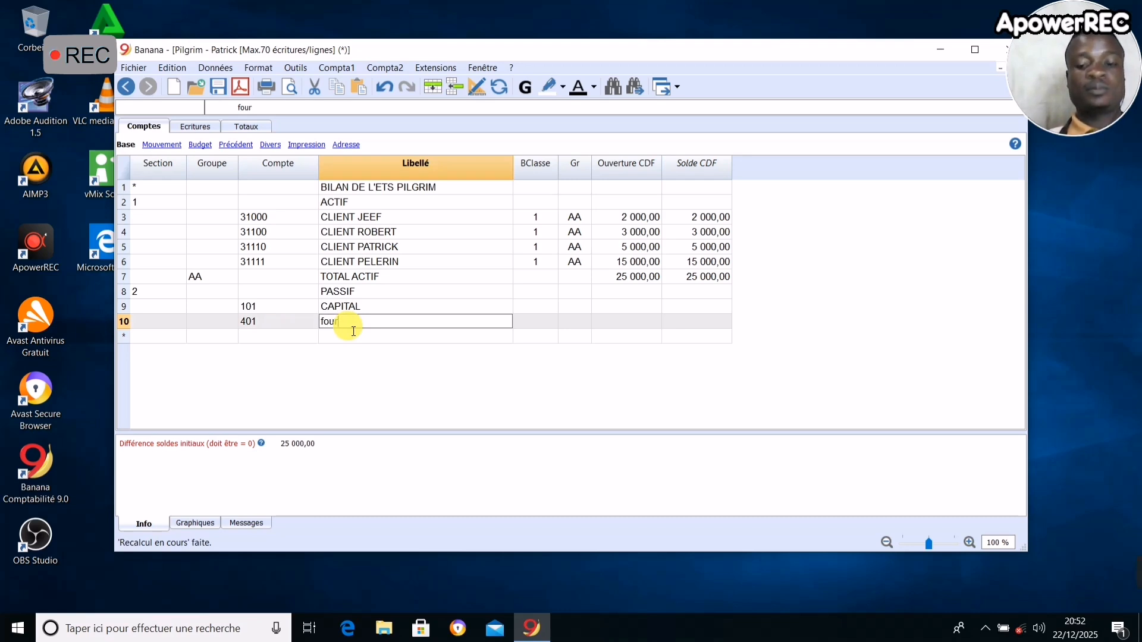
{"action": "key", "text": "BackSpace"}
{"action": "key", "text": "BackSpace"}
{"action": "type", "text": "F"}
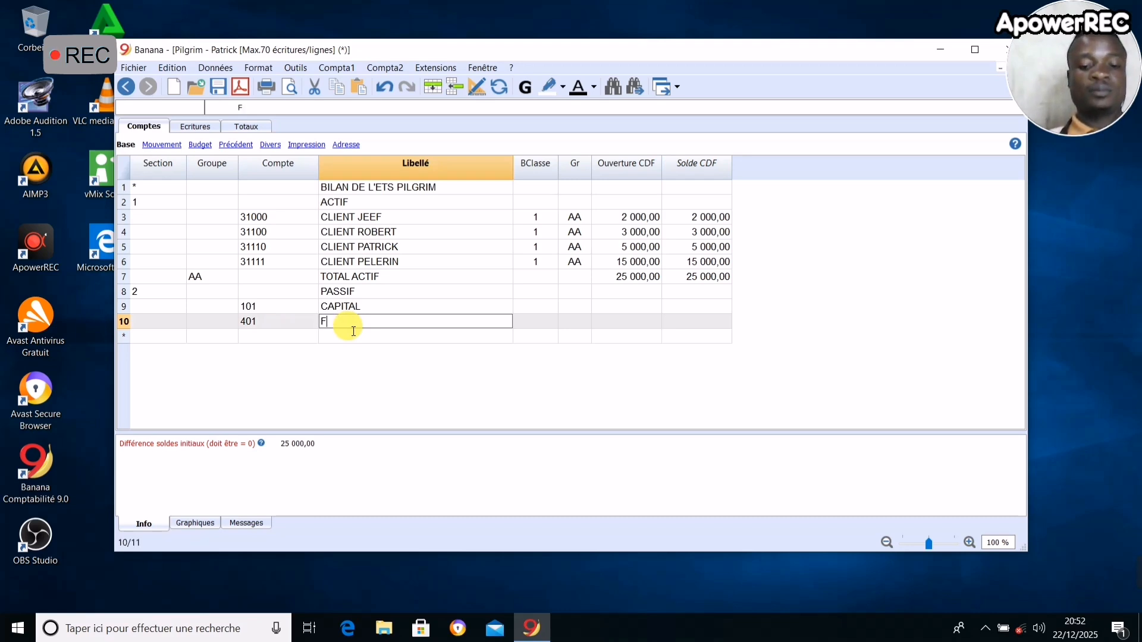
{"action": "type", "text": "OUR"}
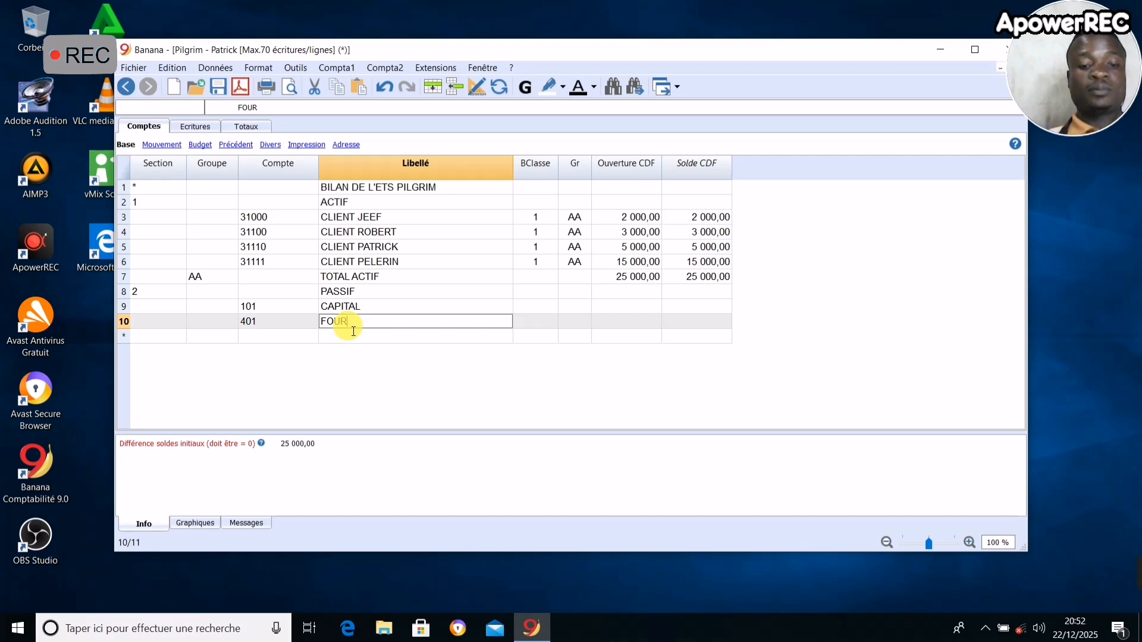
{"action": "type", "text": "NISSEUR"}
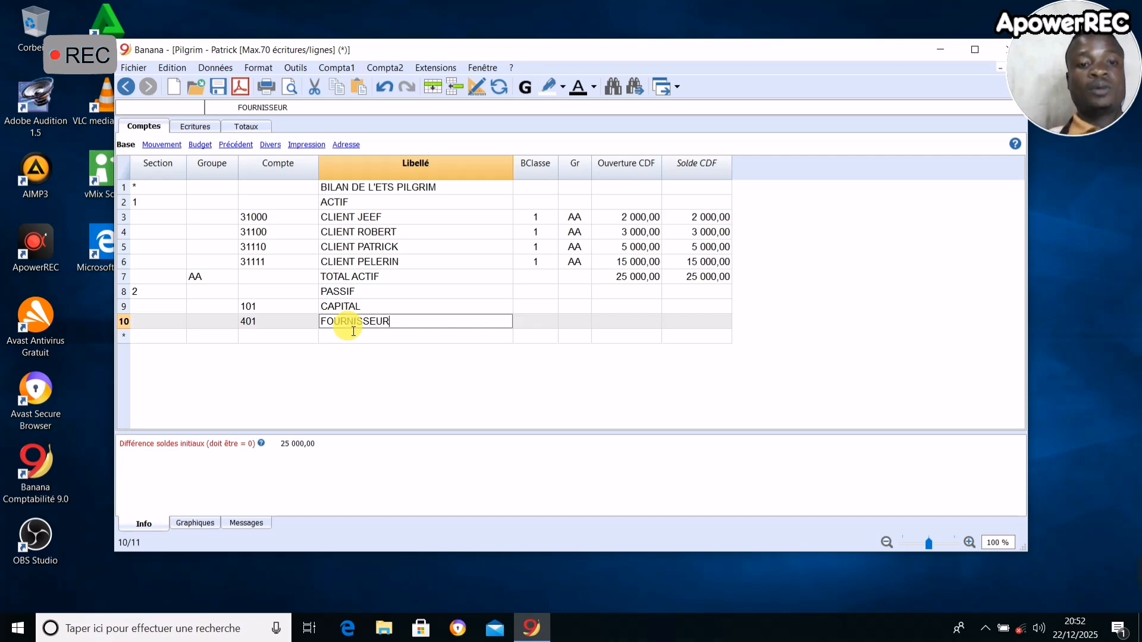
{"action": "left_click", "coordinate": [540, 323]}
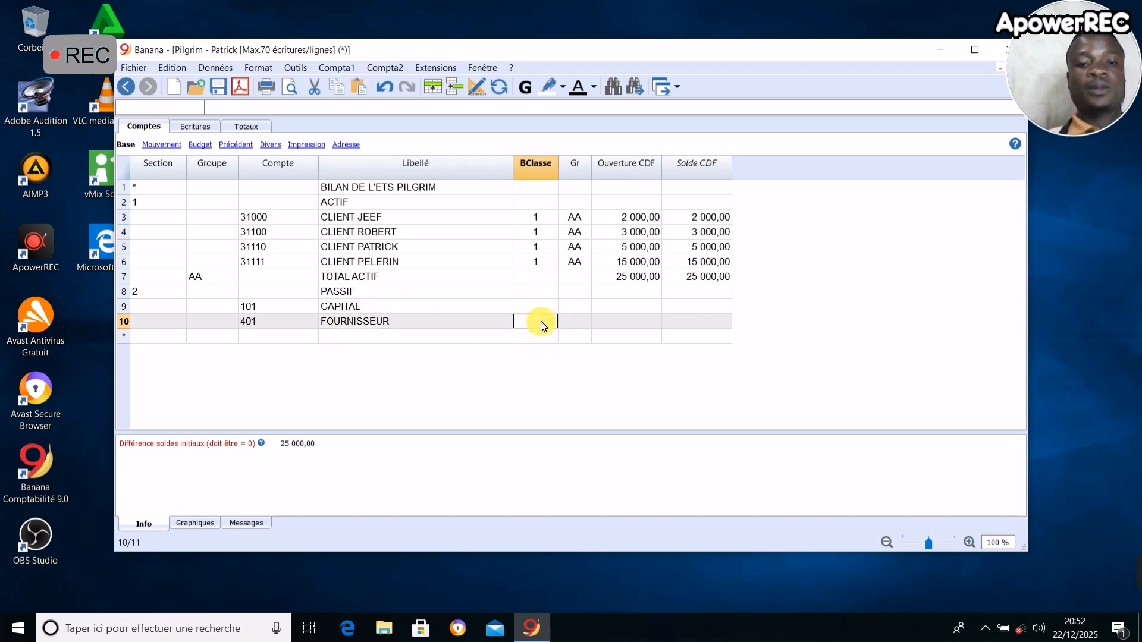
- Add a group BB row with the description TOTAL PASSIF below the FOURNISSEUR account
{"action": "left_click", "coordinate": [222, 337]}
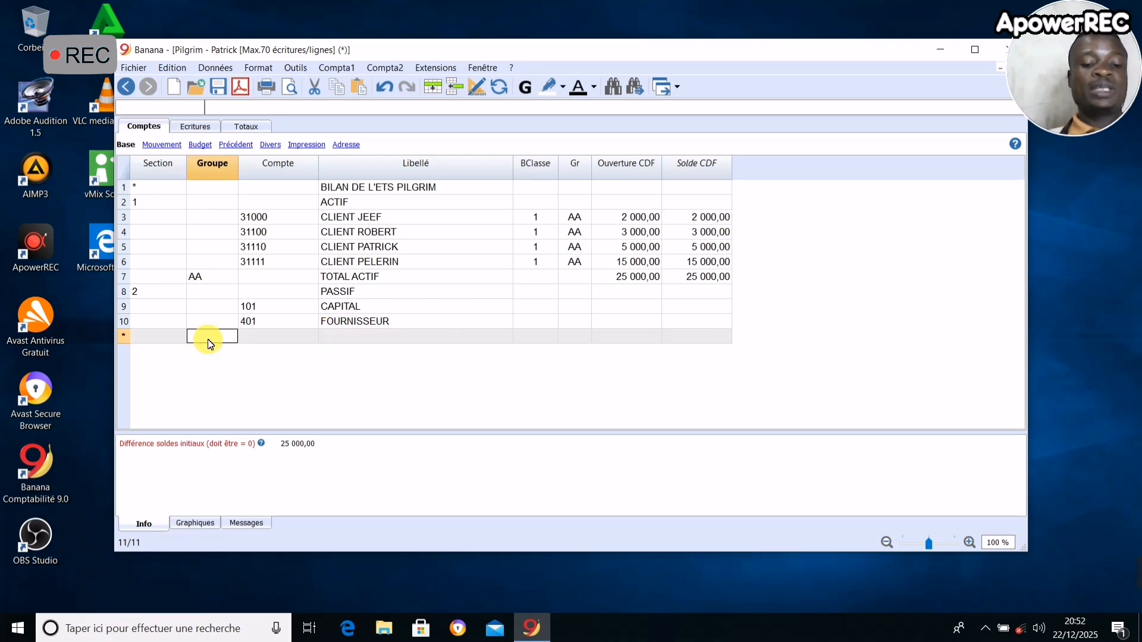
{"action": "type", "text": "BB"}
{"action": "left_click", "coordinate": [273, 340]}
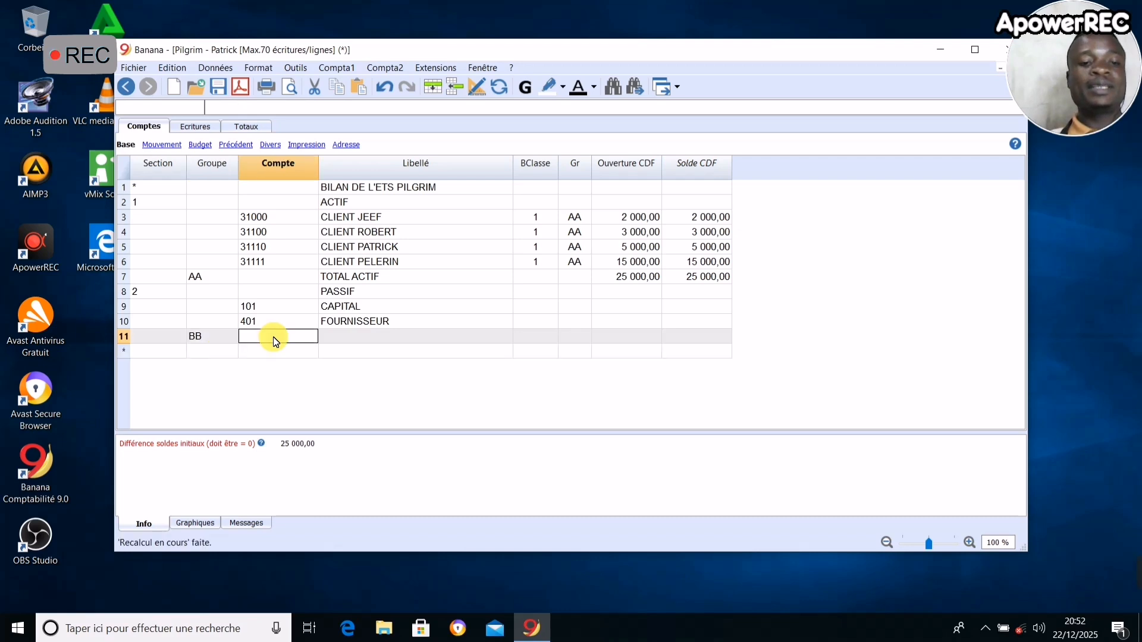
{"action": "left_click", "coordinate": [395, 342]}
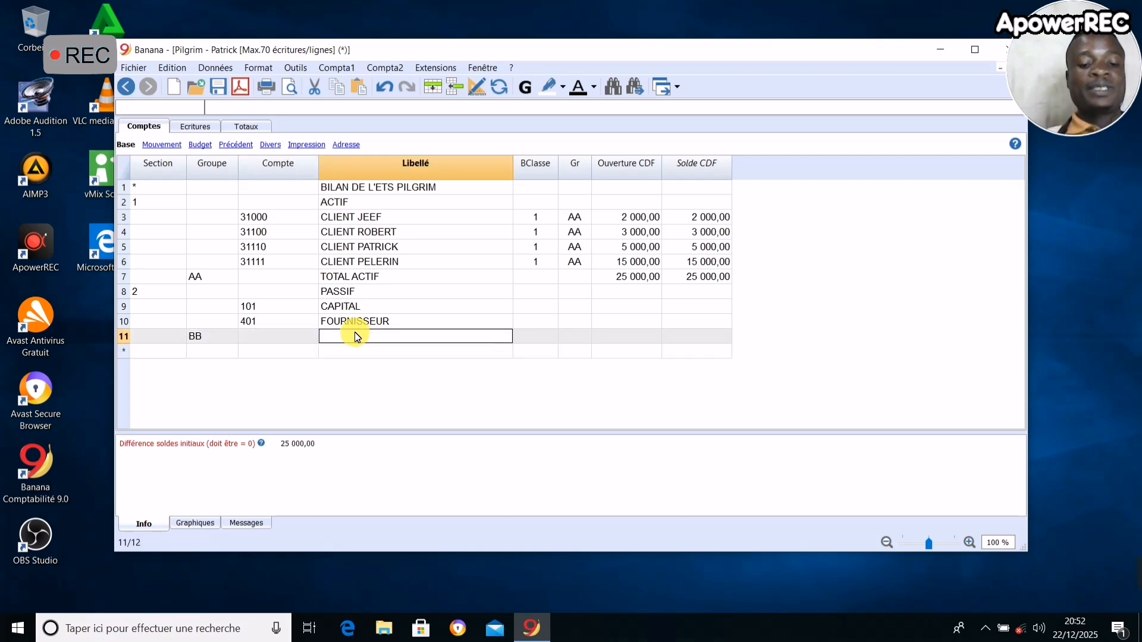
{"action": "type", "text": "t"}
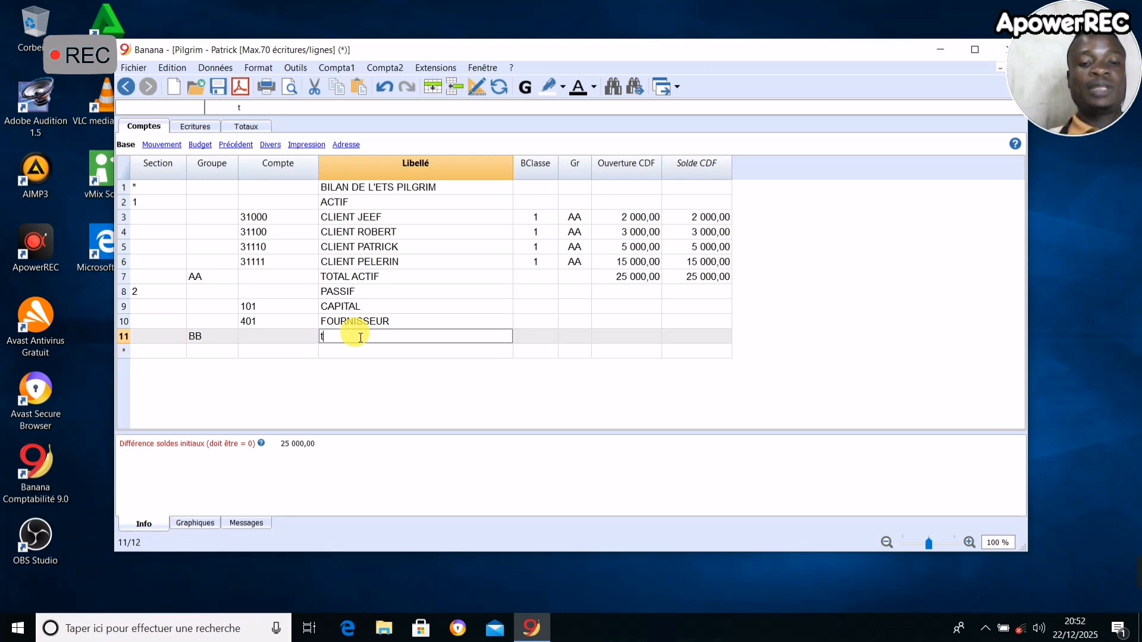
{"action": "type", "text": "TOTAM"}
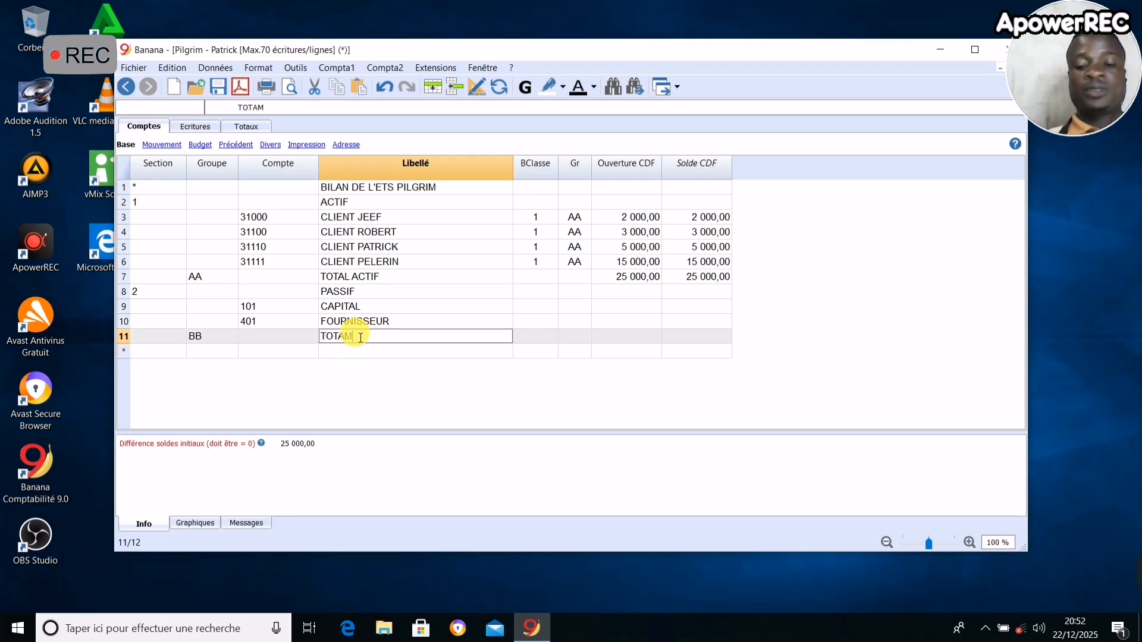
{"action": "key", "text": "BackSpace"}
{"action": "type", "text": "L "}
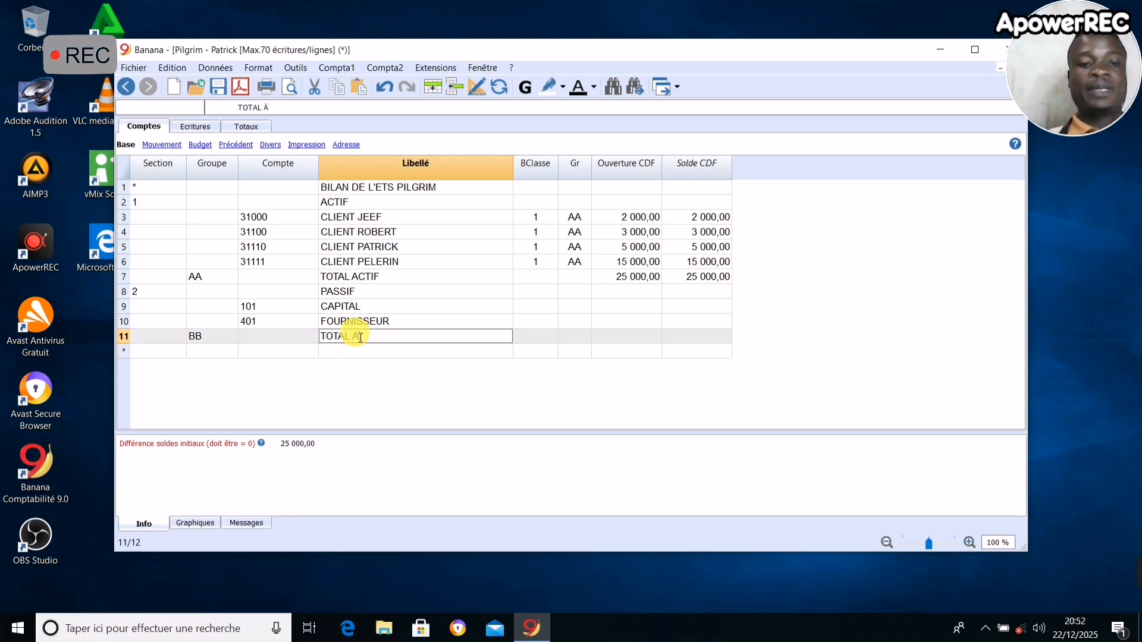
{"action": "type", "text": "PASS"}
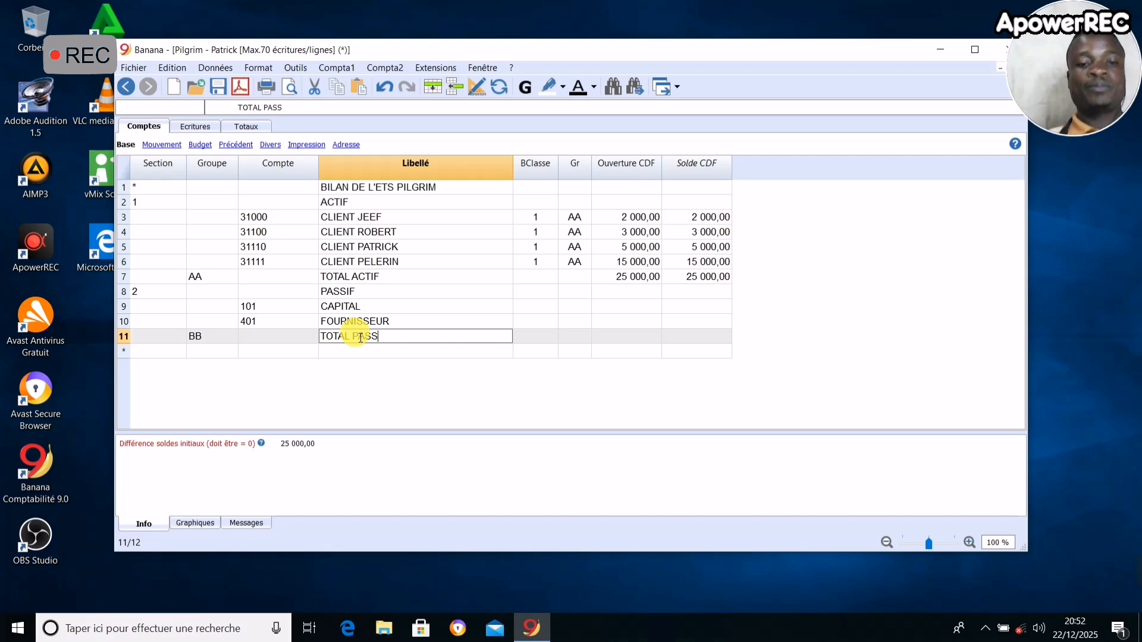
{"action": "type", "text": "IF"}
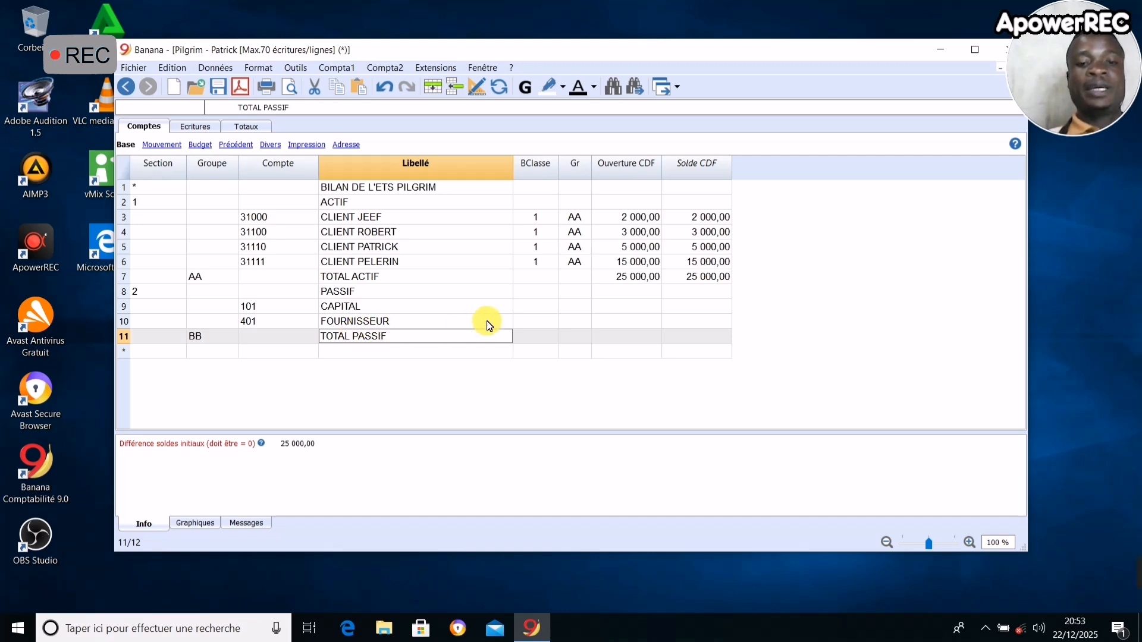
- Set BClasse 2 (Total Passifs et Capital propre) for accounts 101 CAPITAL and 401 FOURNISSEUR
{"action": "left_click", "coordinate": [539, 308]}
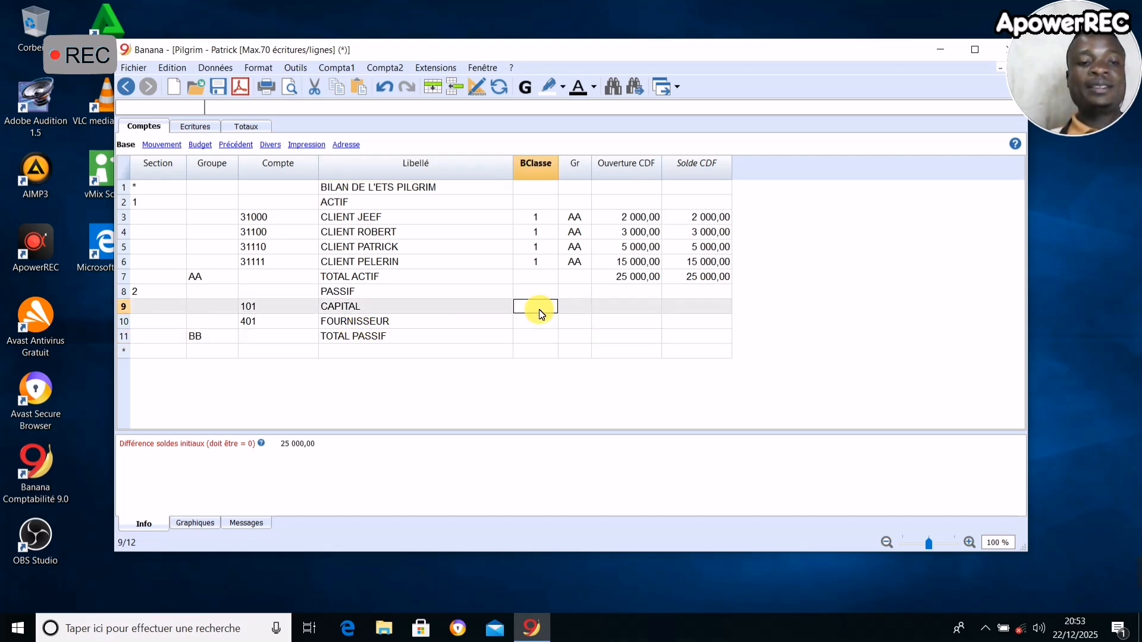
{"action": "left_click", "coordinate": [541, 321]}
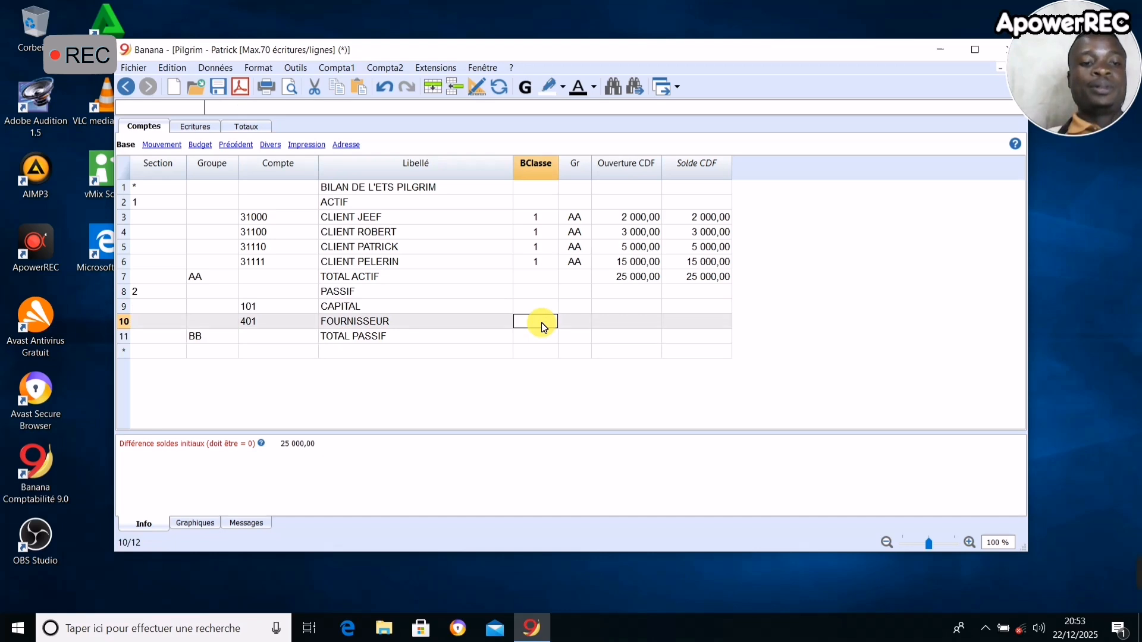
{"action": "left_click", "coordinate": [541, 311]}
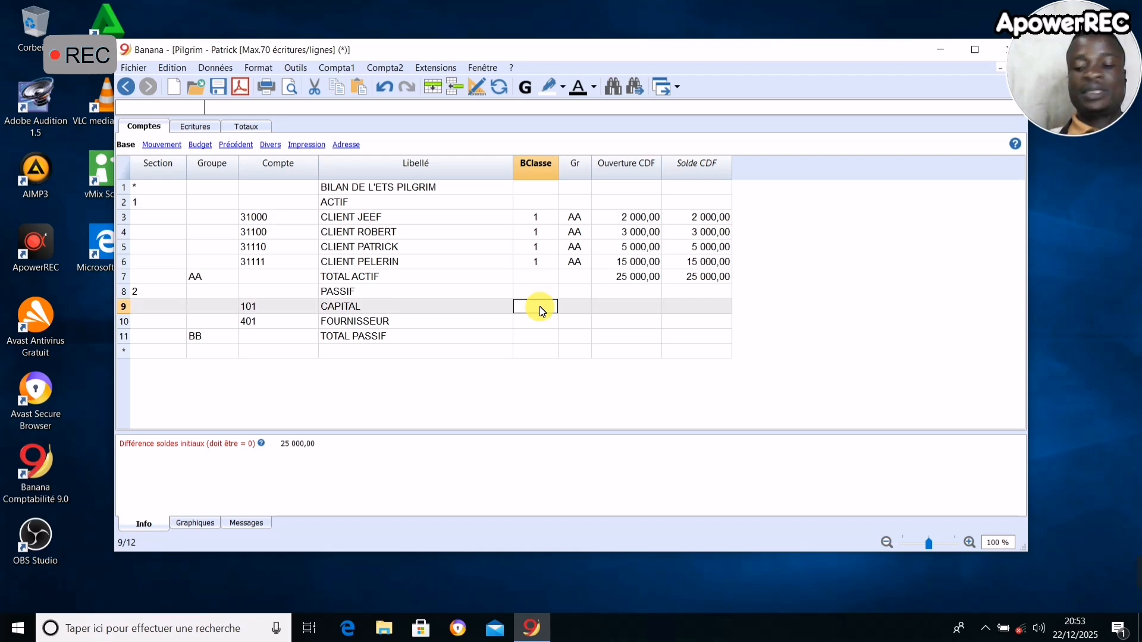
{"action": "key", "text": "Down"}
{"action": "left_click", "coordinate": [539, 302]}
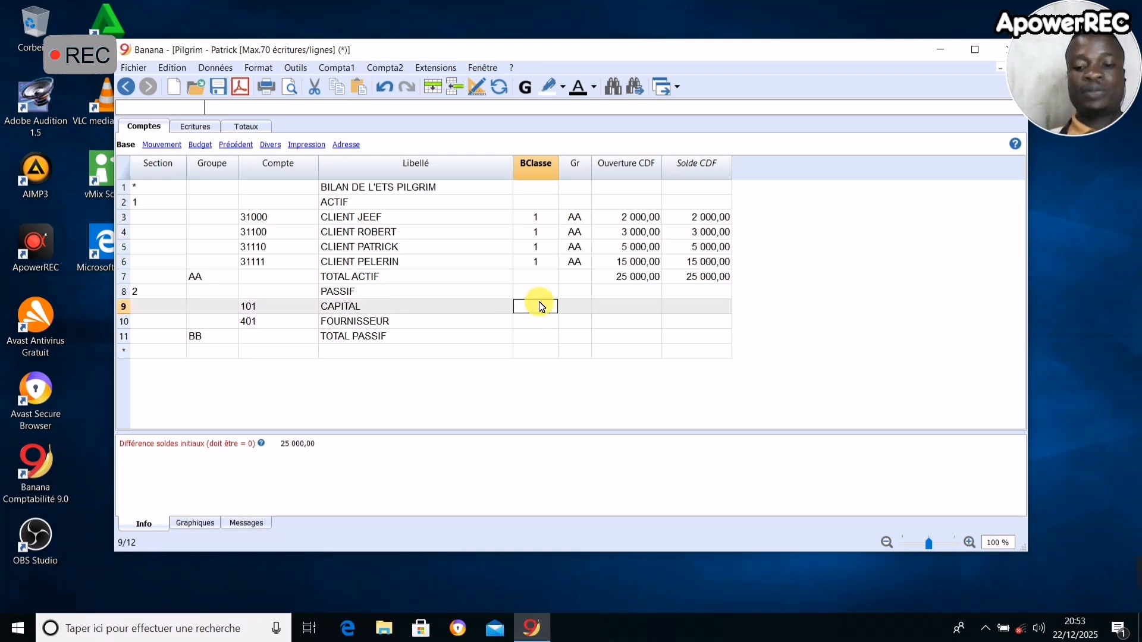
{"action": "double_click", "coordinate": [541, 306]}
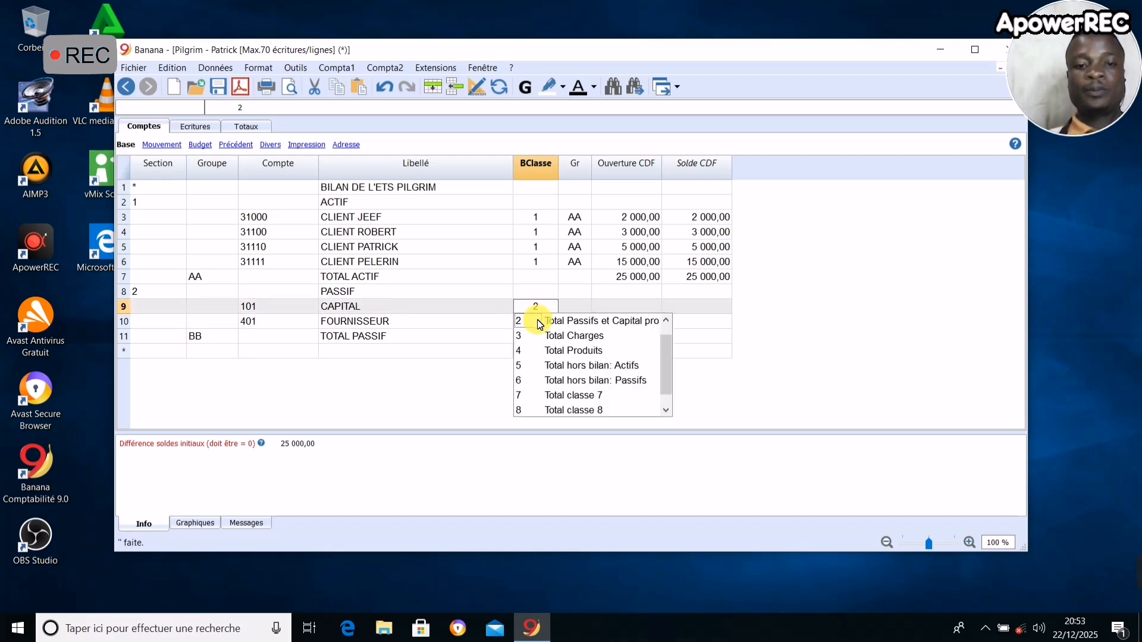
{"action": "left_click", "coordinate": [534, 321]}
{"action": "left_click", "coordinate": [537, 324]}
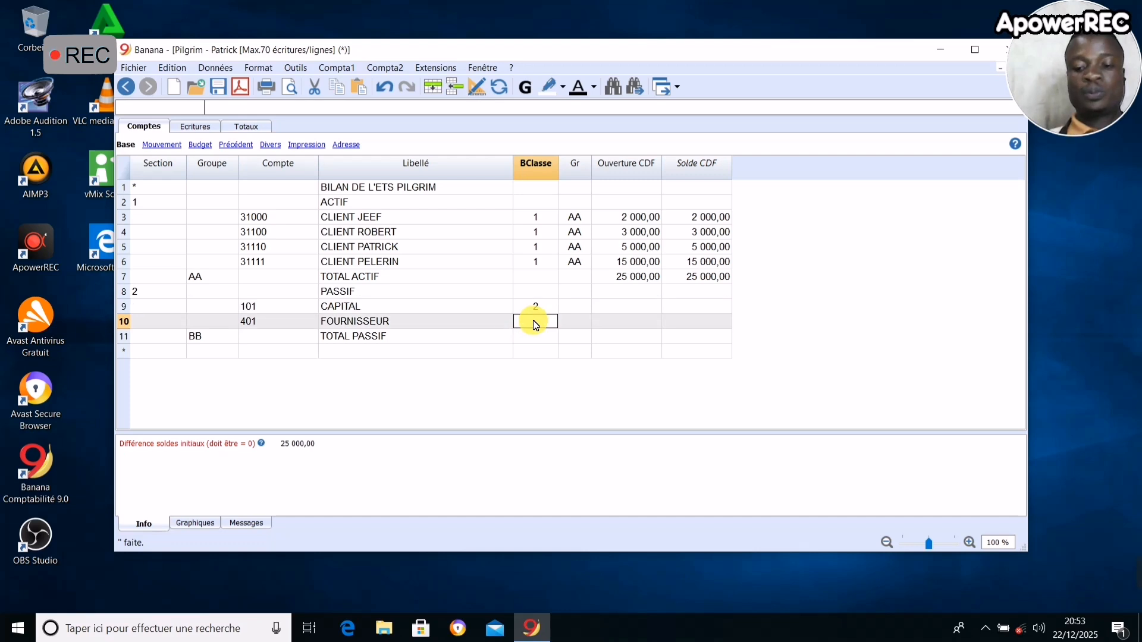
{"action": "double_click", "coordinate": [539, 324]}
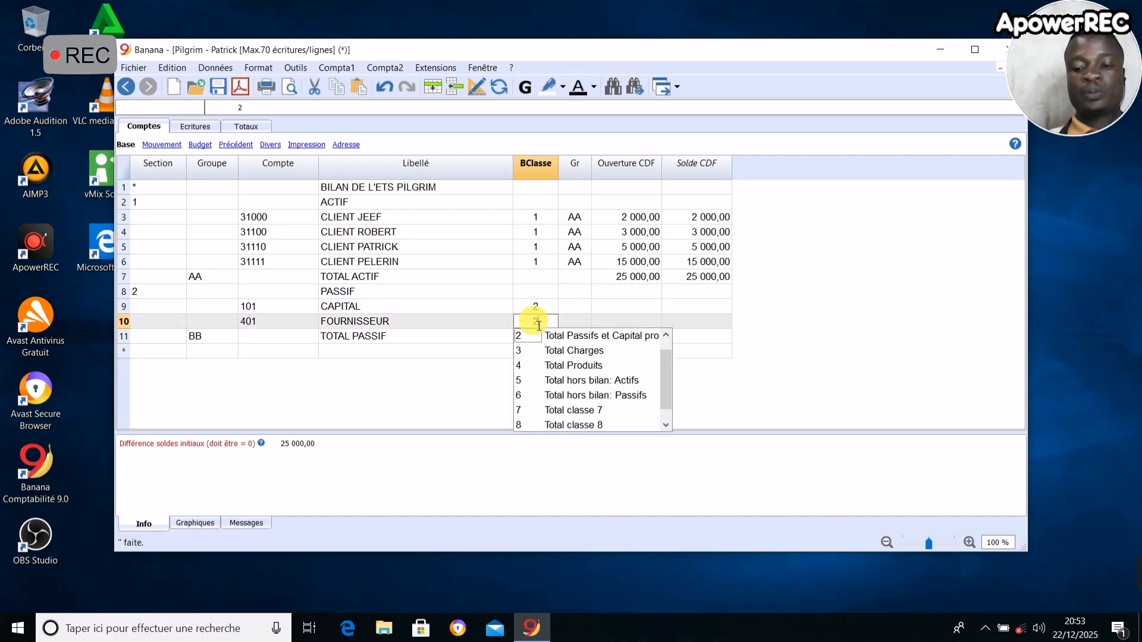
- Assign accounts 101 CAPITAL and 401 FOURNISSEUR to the totalling group BB
{"action": "left_click", "coordinate": [572, 307]}
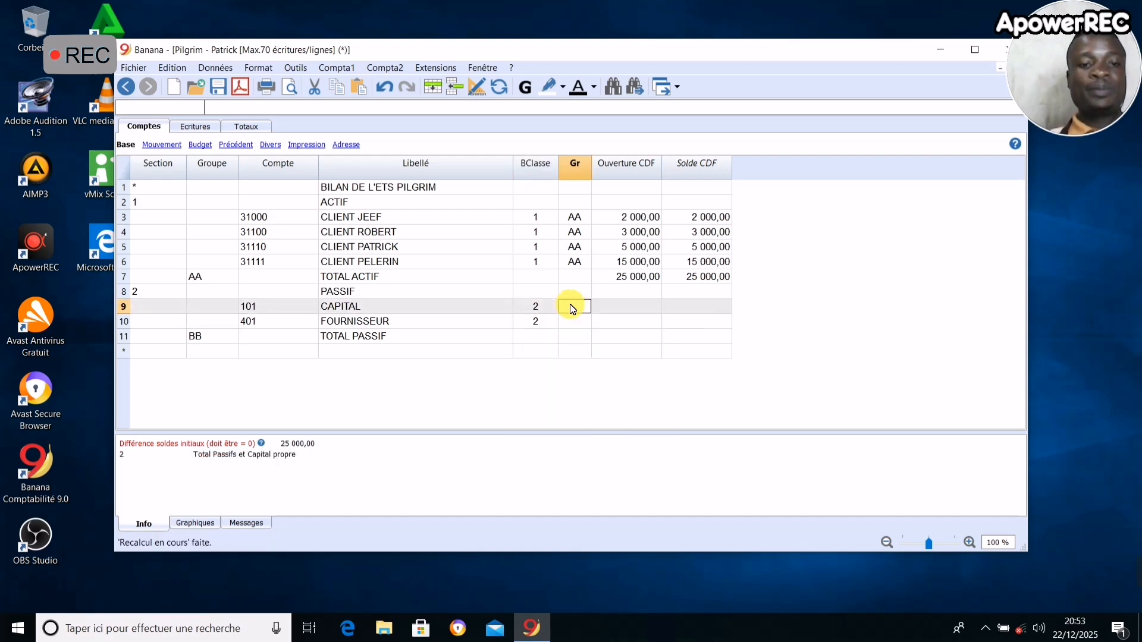
{"action": "double_click", "coordinate": [572, 307]}
{"action": "type", "text": "BB"}
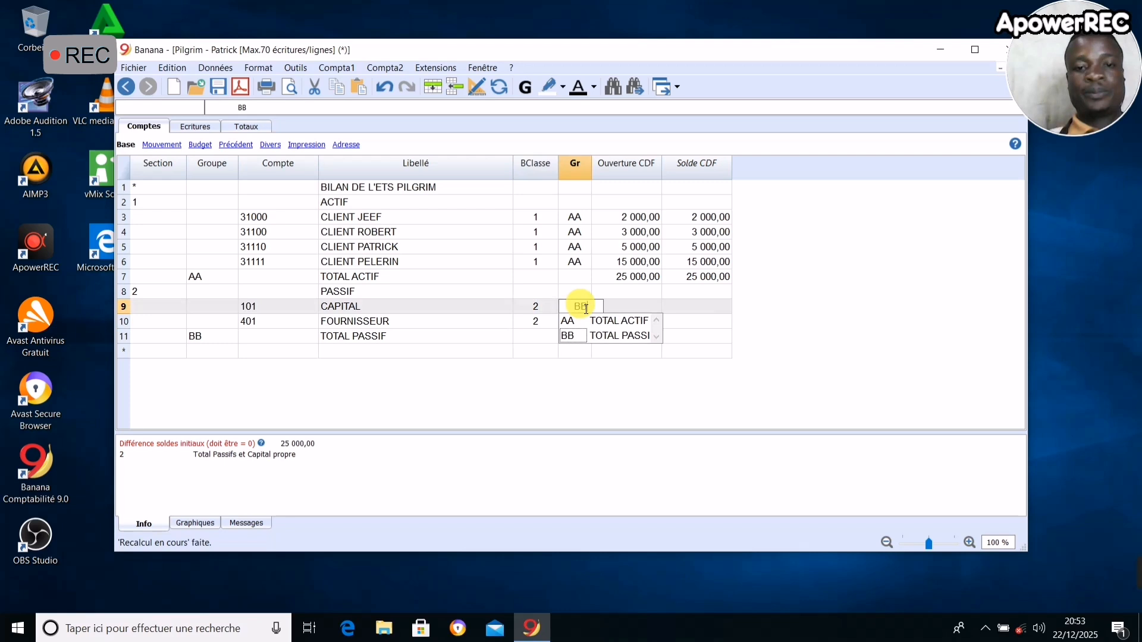
{"action": "left_click", "coordinate": [639, 295]}
{"action": "left_click", "coordinate": [574, 325]}
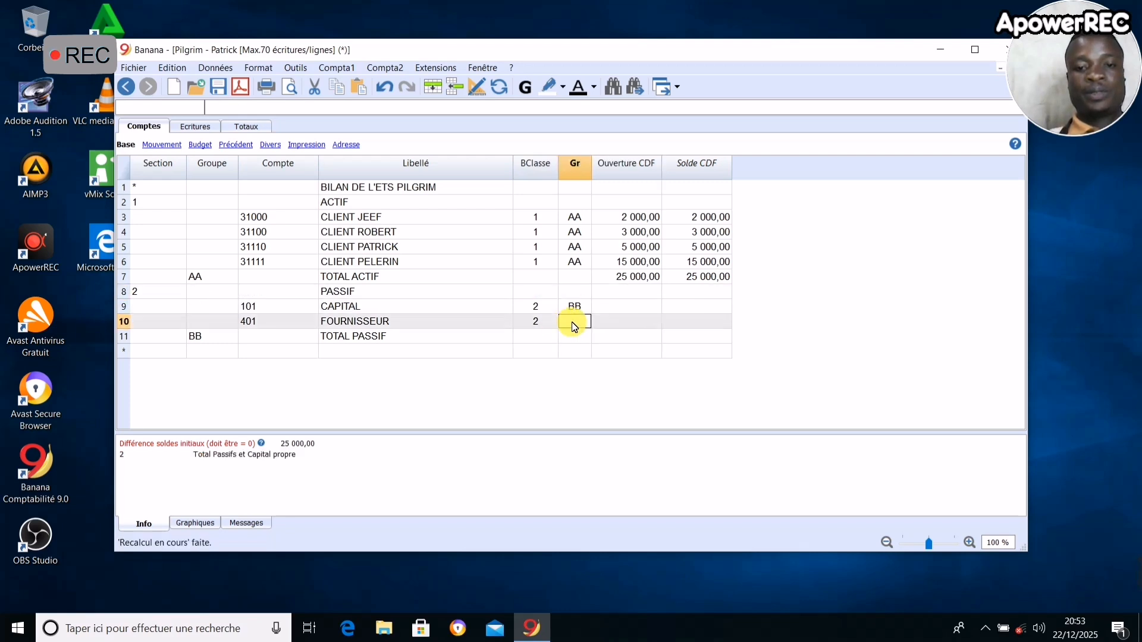
{"action": "type", "text": "22"}
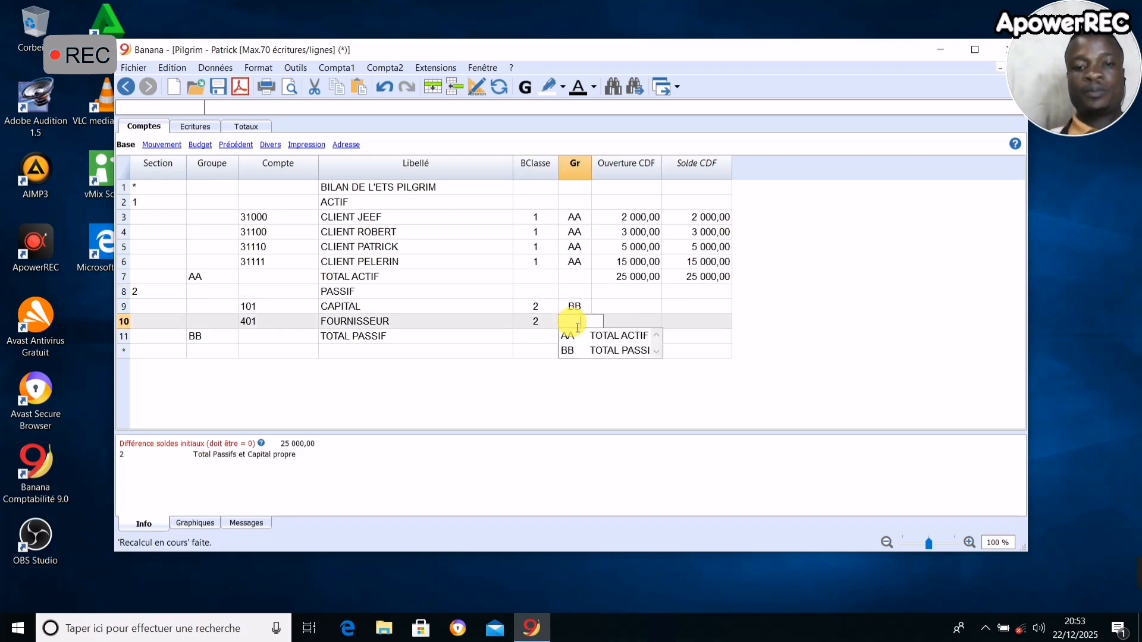
{"action": "left_click", "coordinate": [618, 348]}
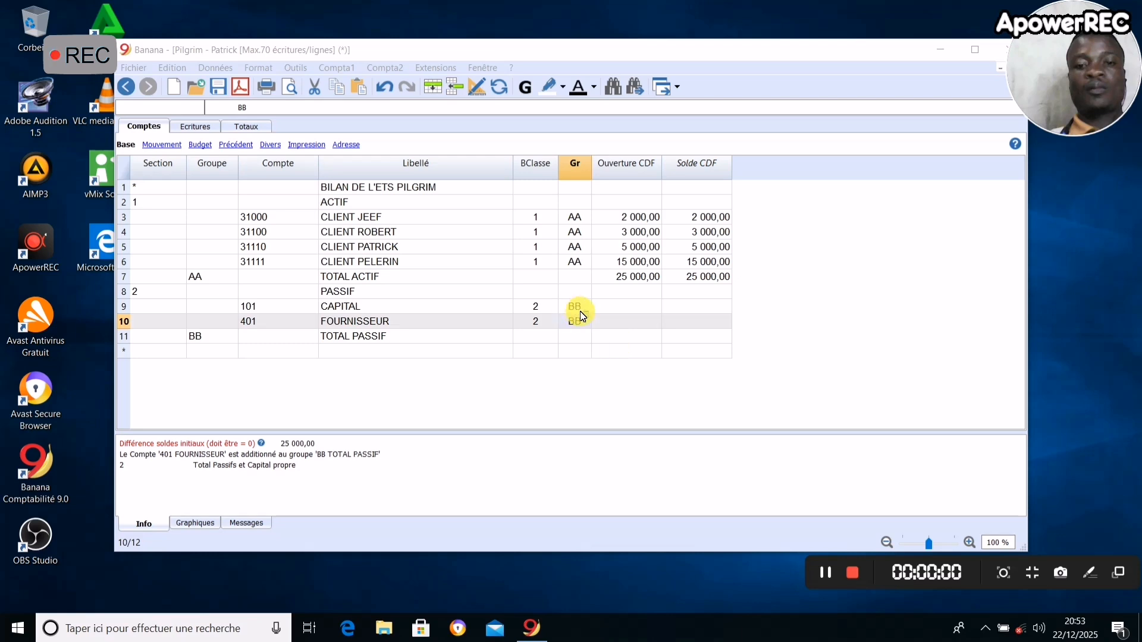
- Enter opening balances in CDF of 15000 for account 101 CAPITAL and 10000 for account 401 FOURNISSEUR
{"action": "left_click", "coordinate": [624, 306]}
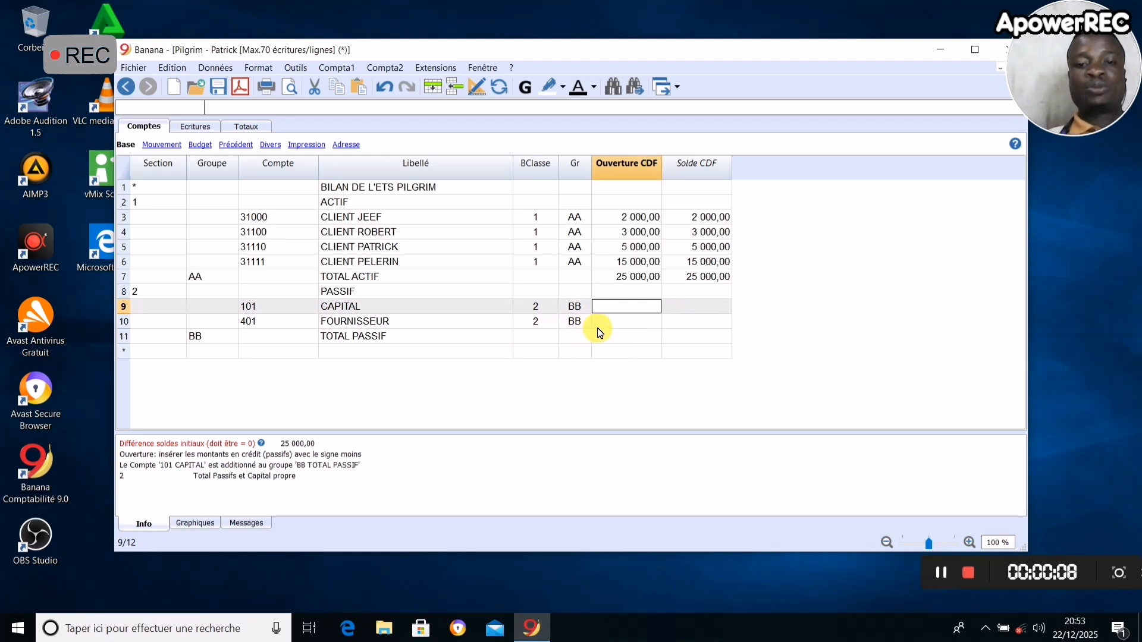
{"action": "type", "text": "1"}
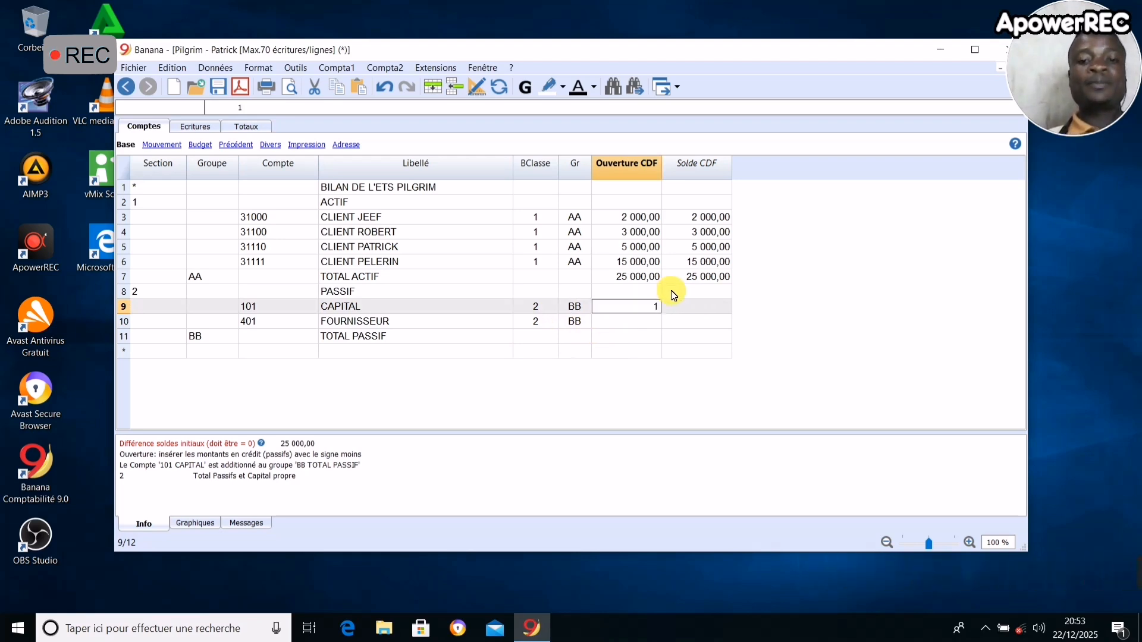
{"action": "type", "text": "000"}
{"action": "key", "text": "BackSpace"}
{"action": "key", "text": "BackSpace"}
{"action": "key", "text": "BackSpace"}
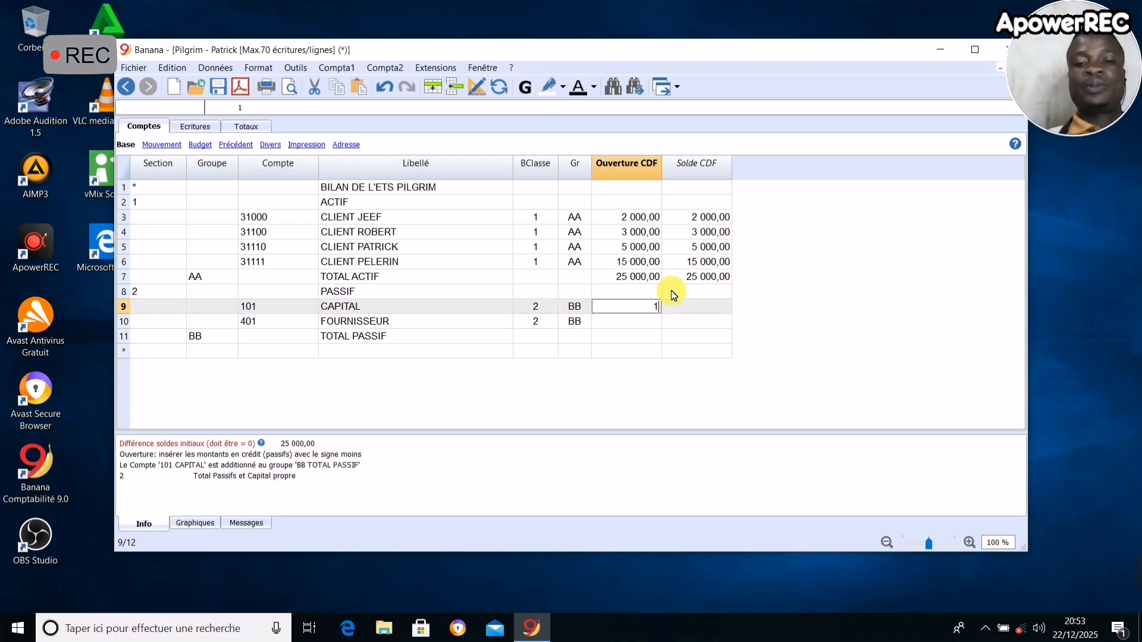
{"action": "type", "text": "15000"}
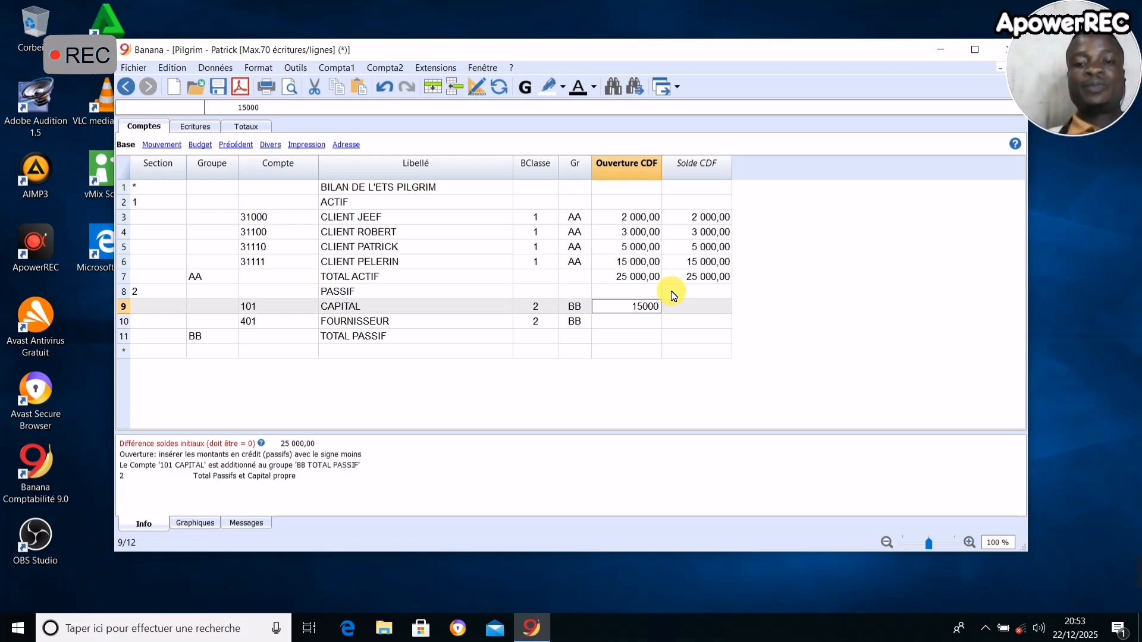
{"action": "left_click", "coordinate": [645, 322]}
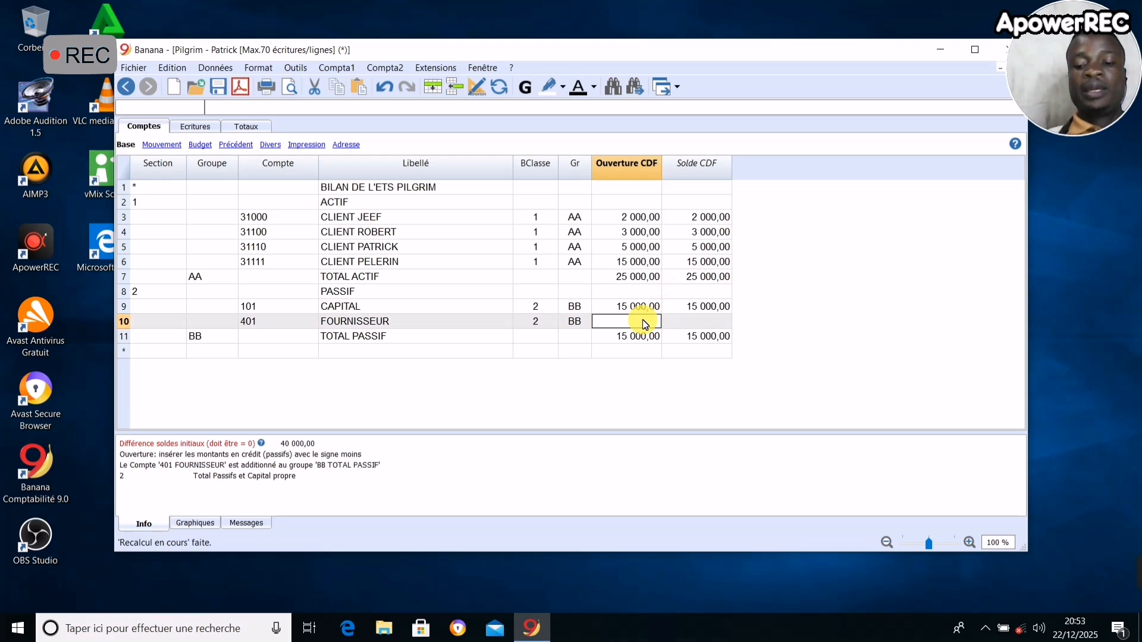
{"action": "type", "text": "10000"}
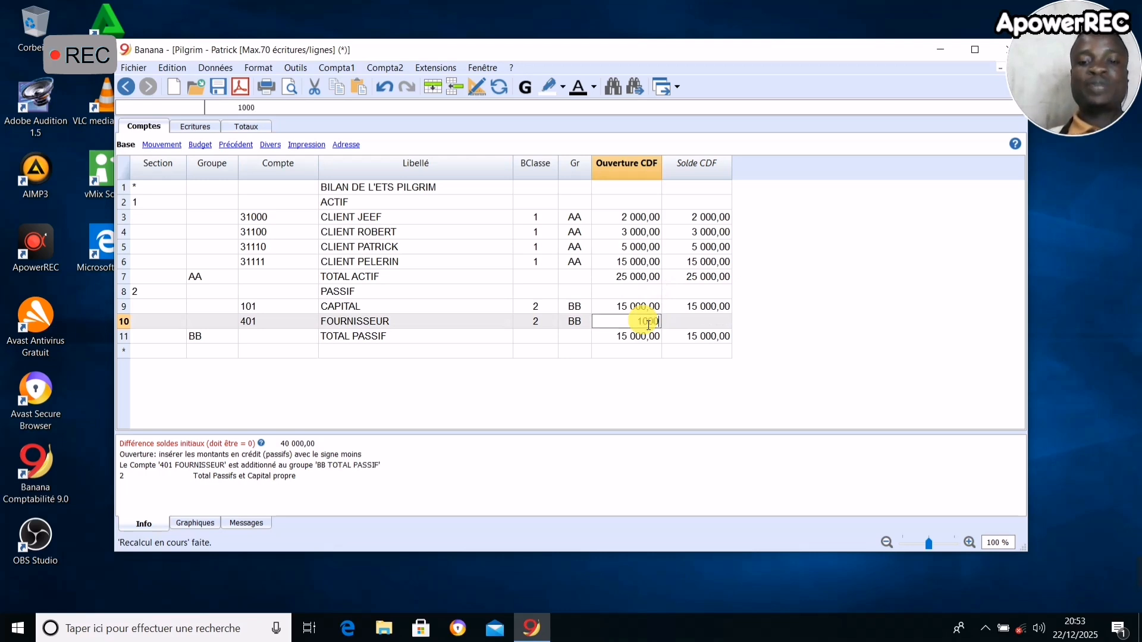
{"action": "left_click", "coordinate": [695, 377]}
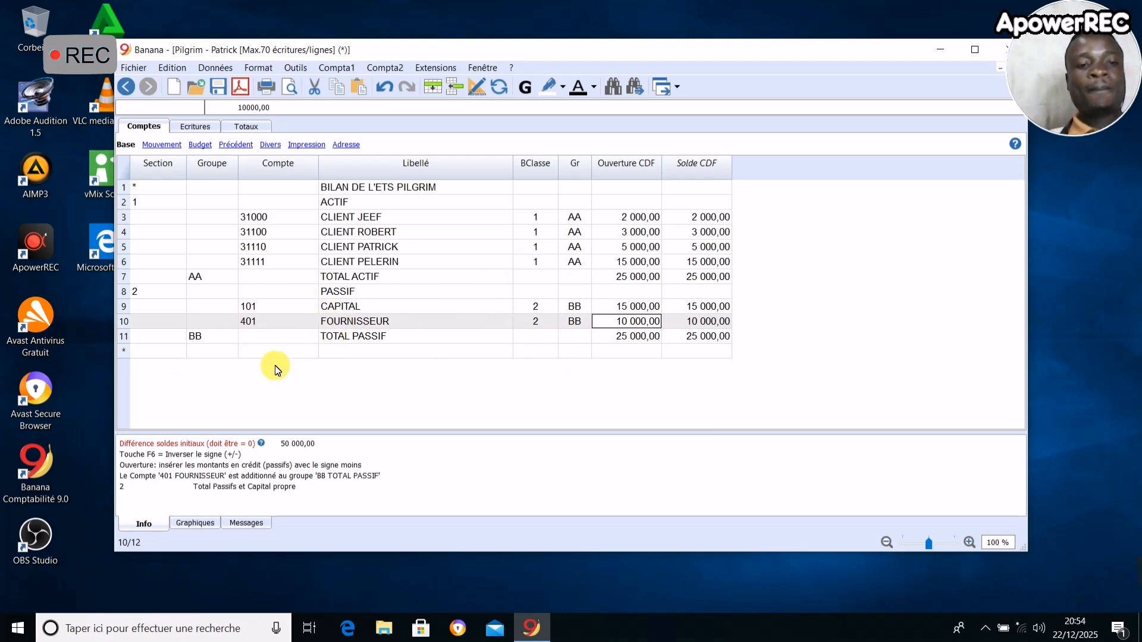
- Add a section 3 (expenses) row below TOTAL PASSIF with the description DEPENSES
{"action": "left_click", "coordinate": [169, 351]}
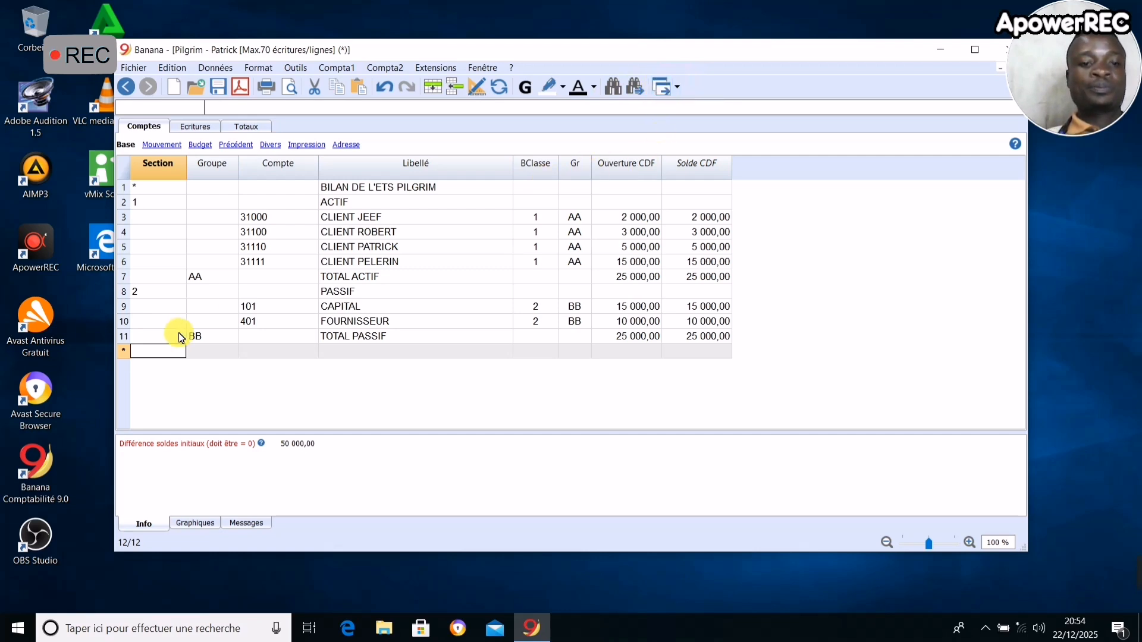
{"action": "left_click", "coordinate": [208, 351]}
{"action": "left_click", "coordinate": [153, 351]}
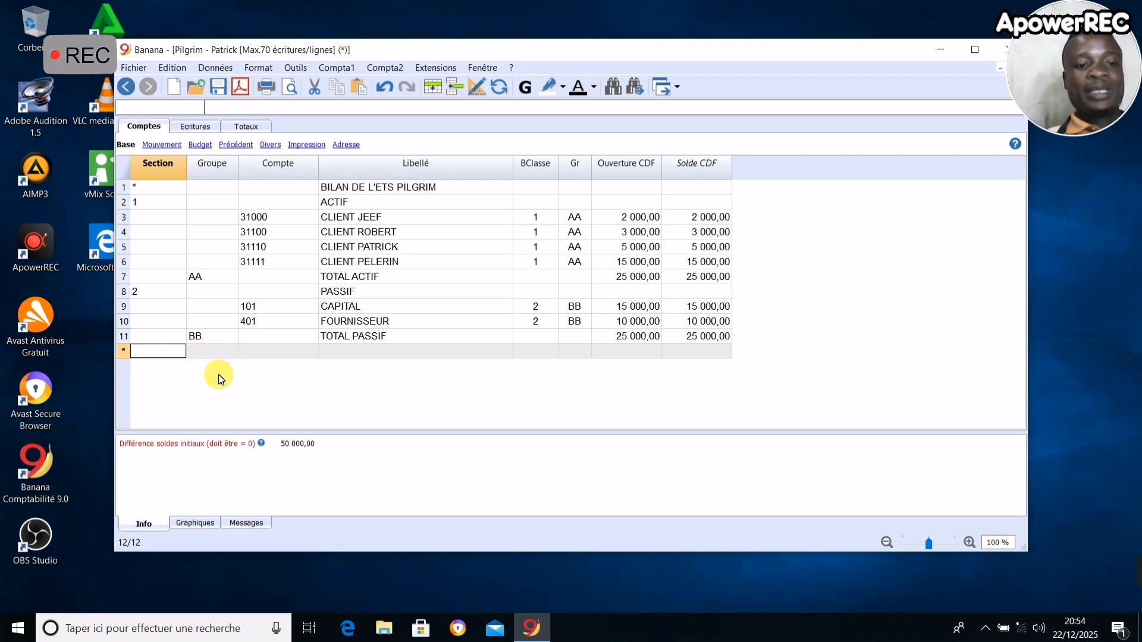
{"action": "double_click", "coordinate": [163, 353]}
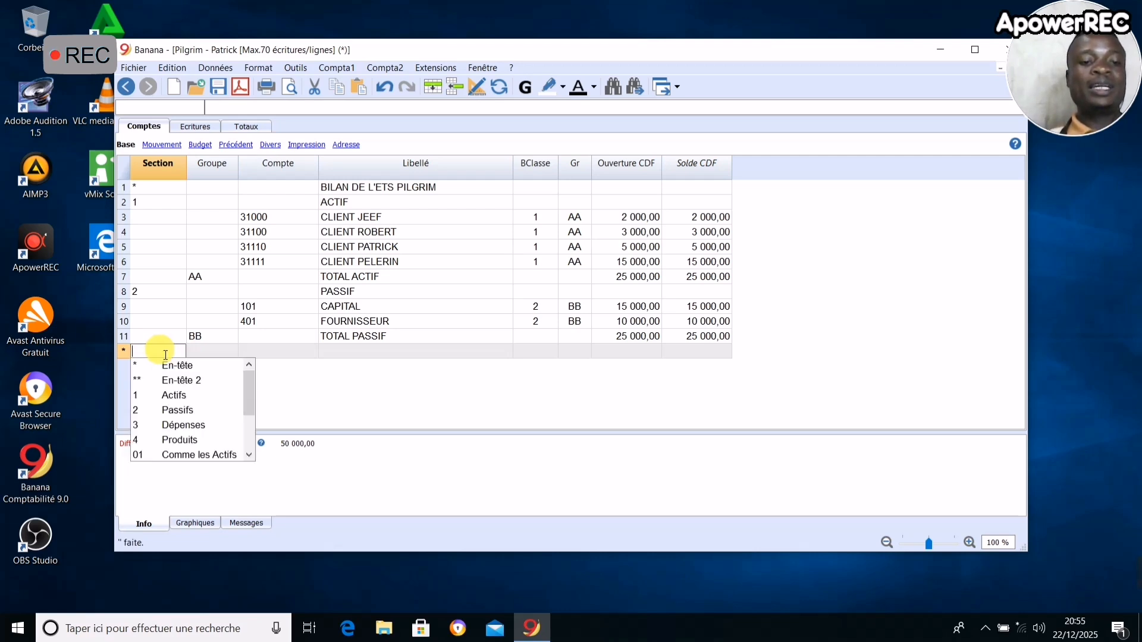
{"action": "left_click", "coordinate": [173, 424]}
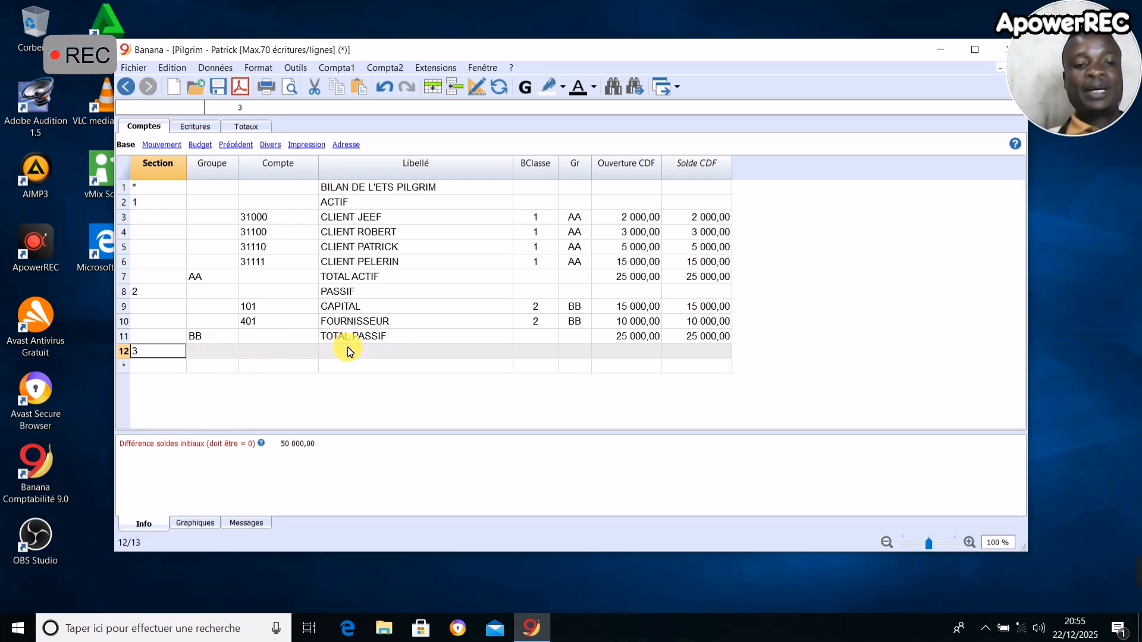
{"action": "left_click", "coordinate": [332, 355]}
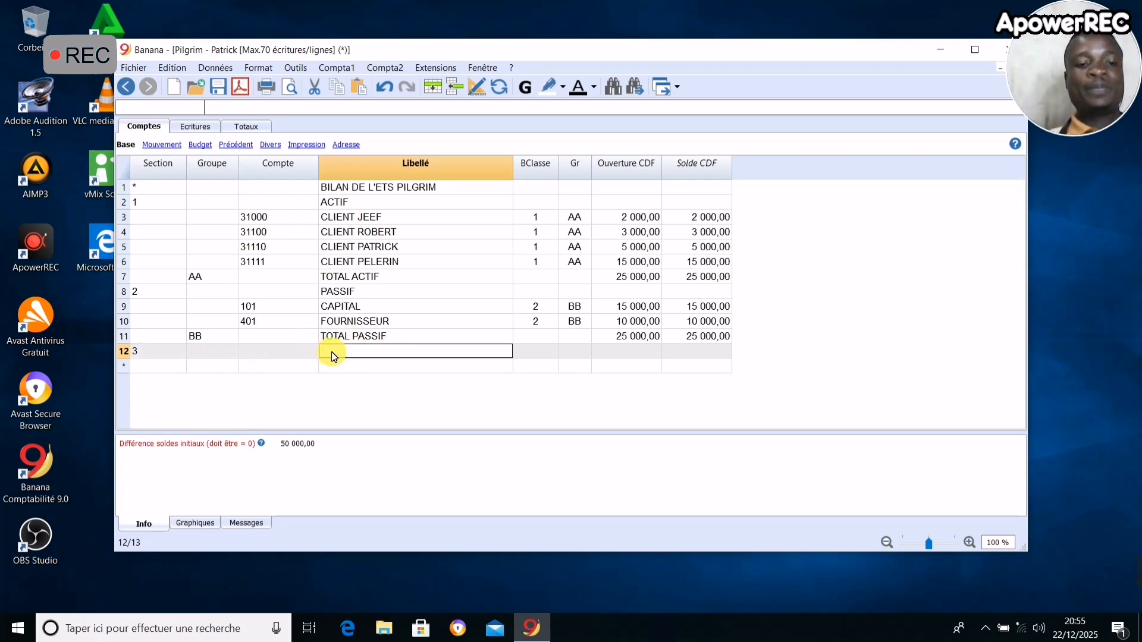
{"action": "type", "text": "DEP"}
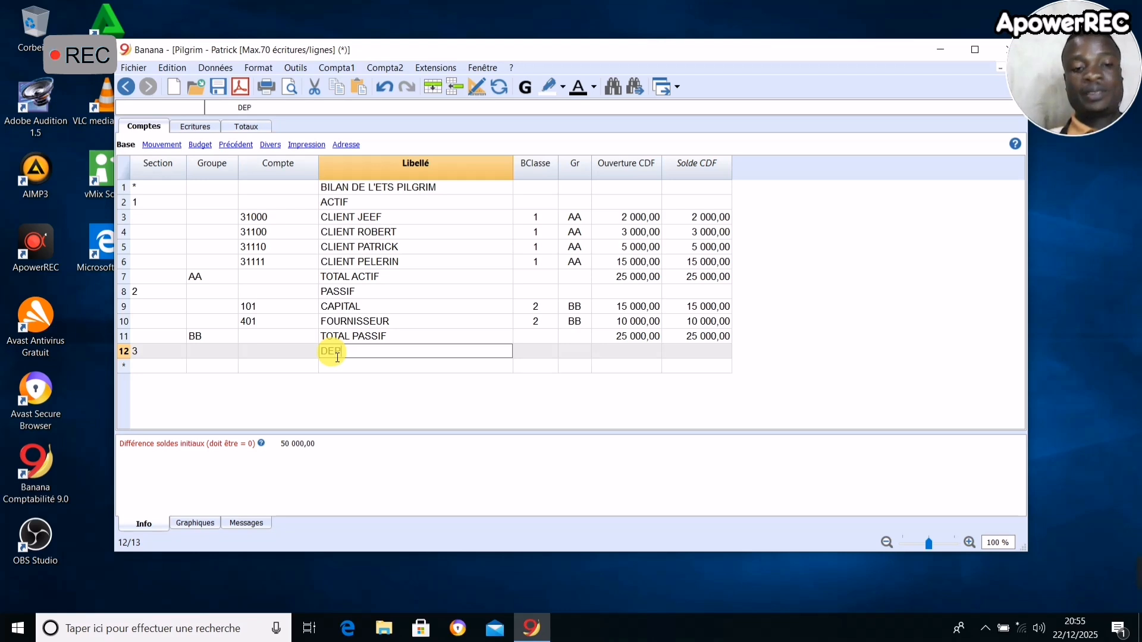
{"action": "type", "text": "ENSE"}
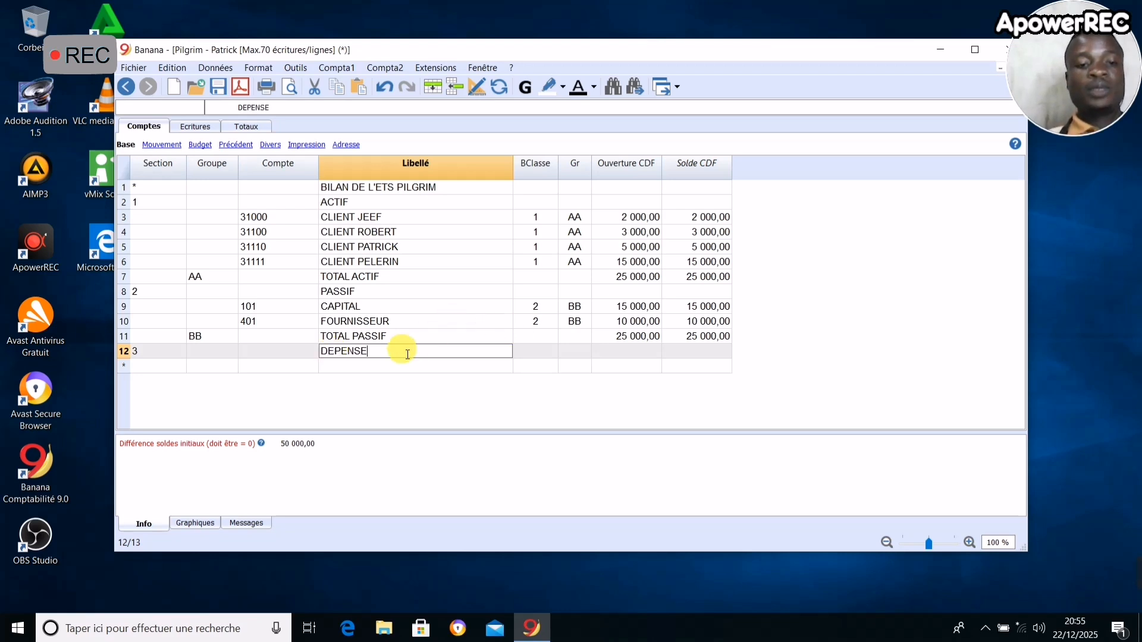
{"action": "type", "text": "S"}
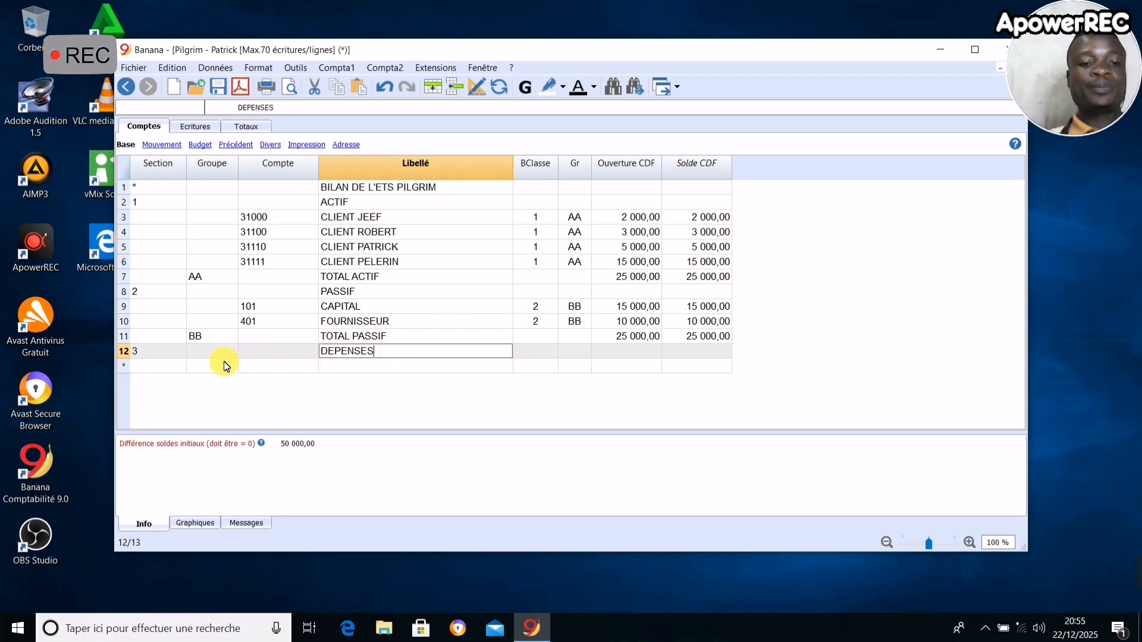
{"action": "left_click", "coordinate": [266, 366]}
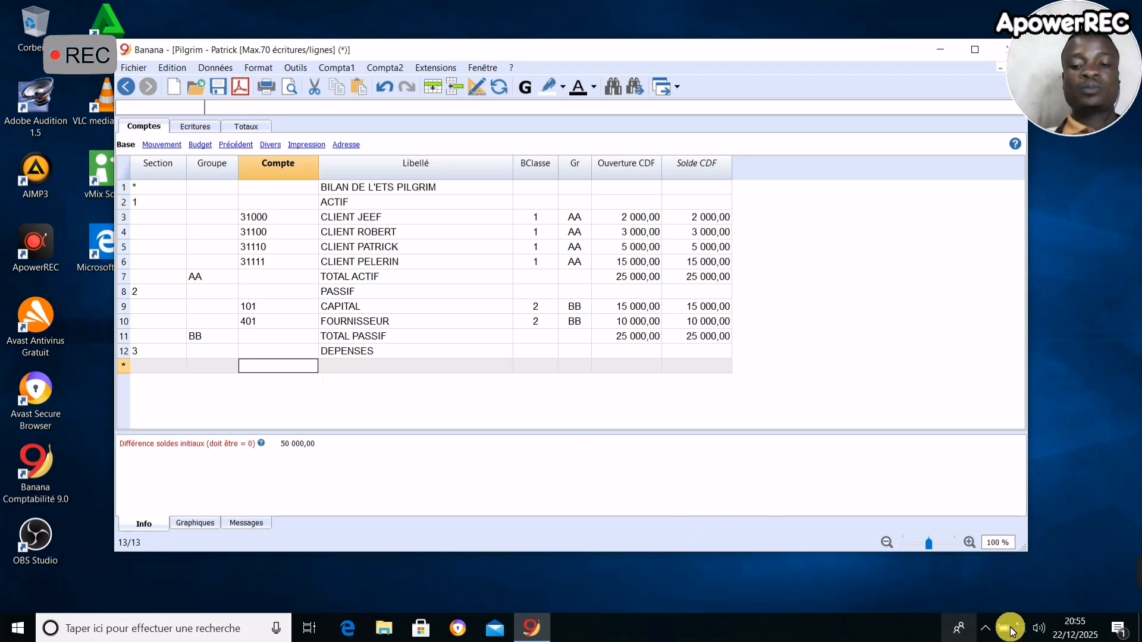
{"action": "left_click", "coordinate": [986, 627]}
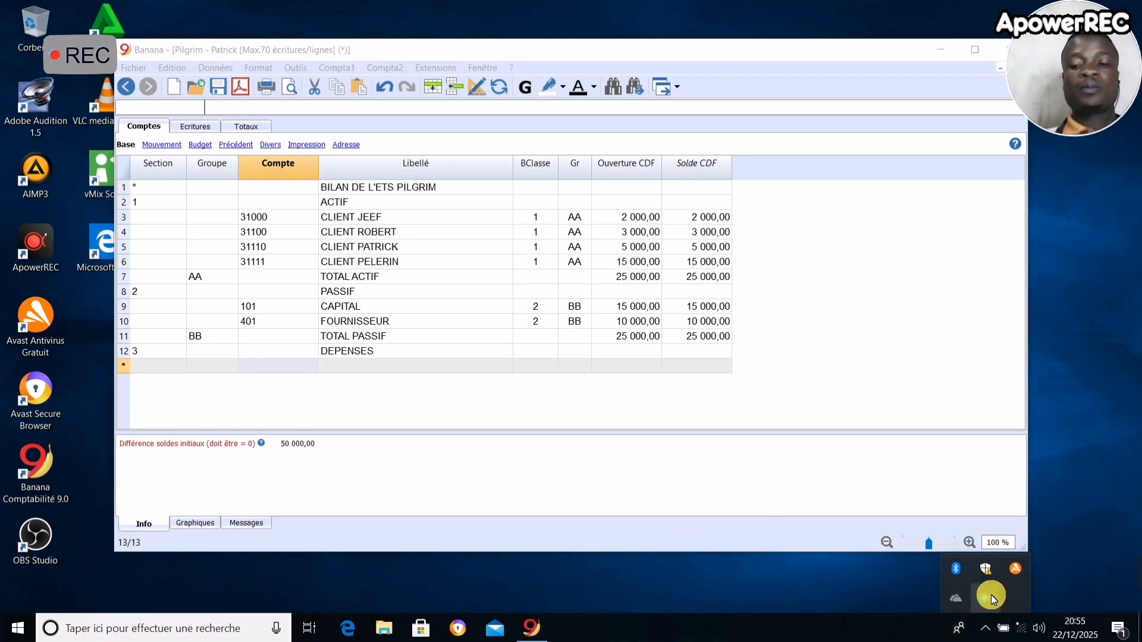
{"action": "left_click", "coordinate": [991, 594]}
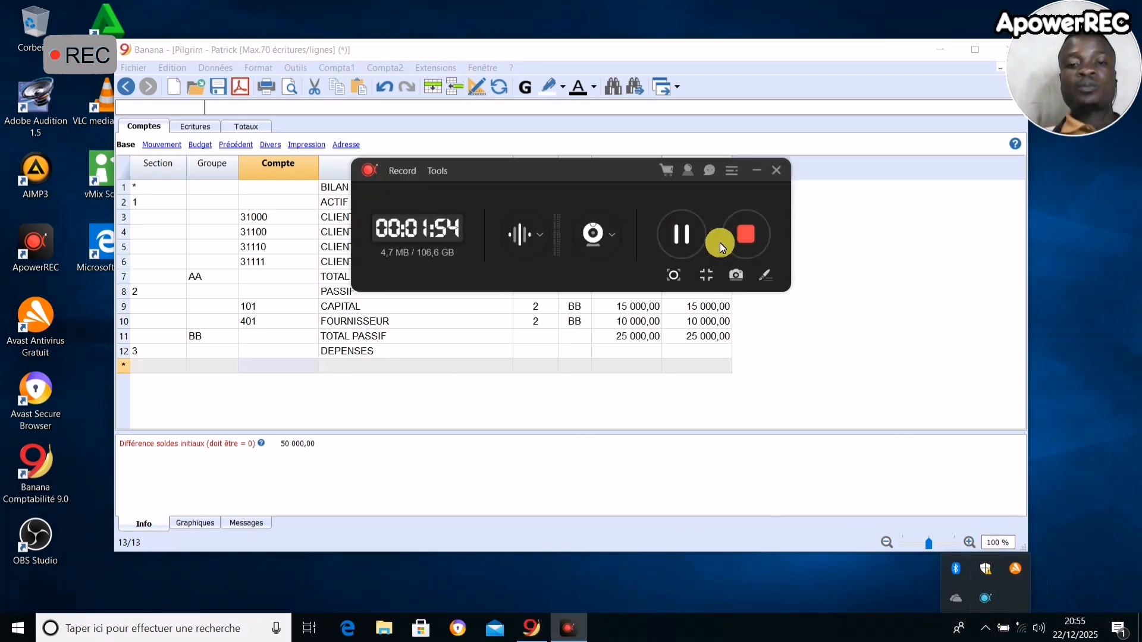